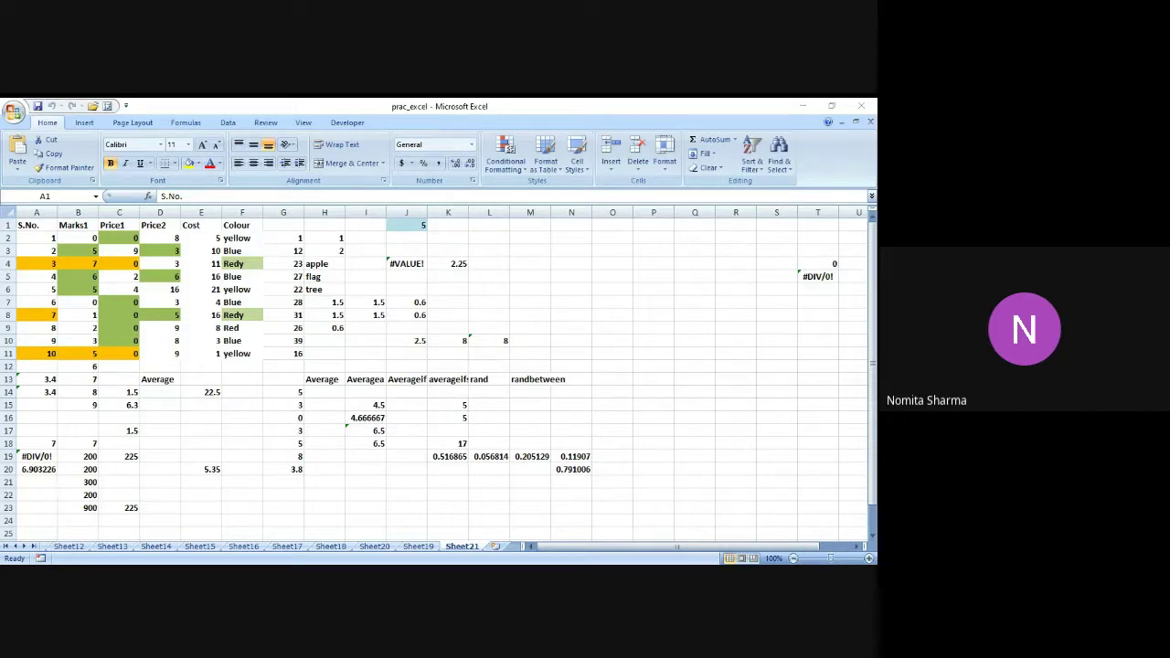
# Step: Add a new worksheet to the prac_excel workbook and enter Round, Roundup, Rounddown and SUMSQ in A1:A4
pyautogui.hotkey('alt', 'Tab')
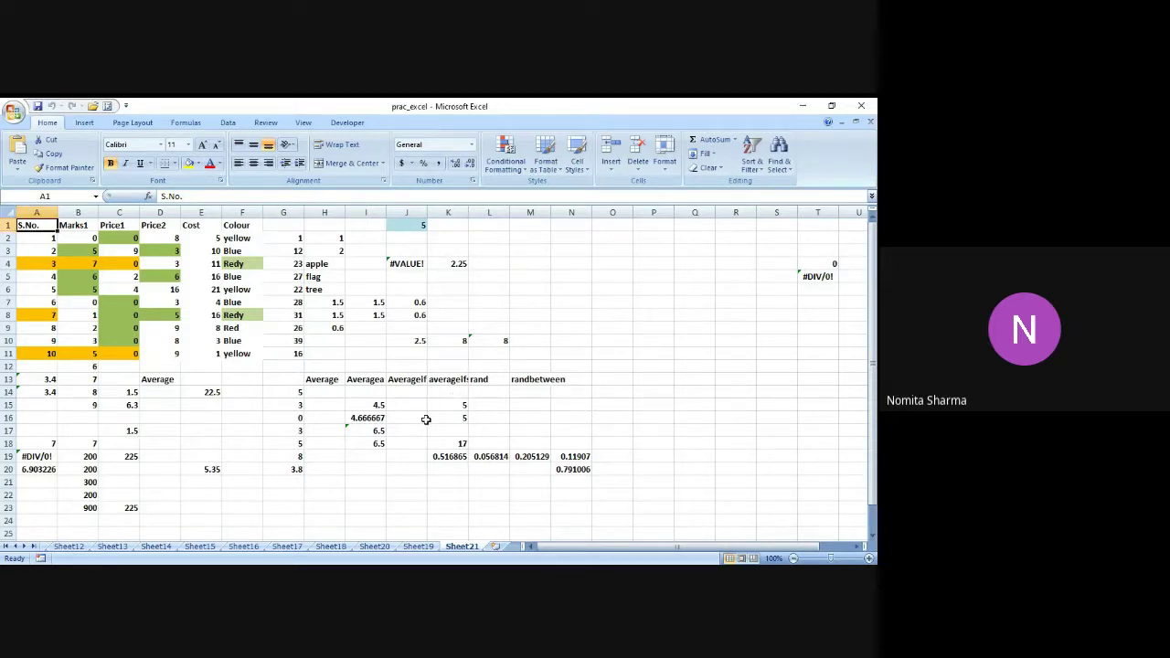
pyautogui.click(498, 547)
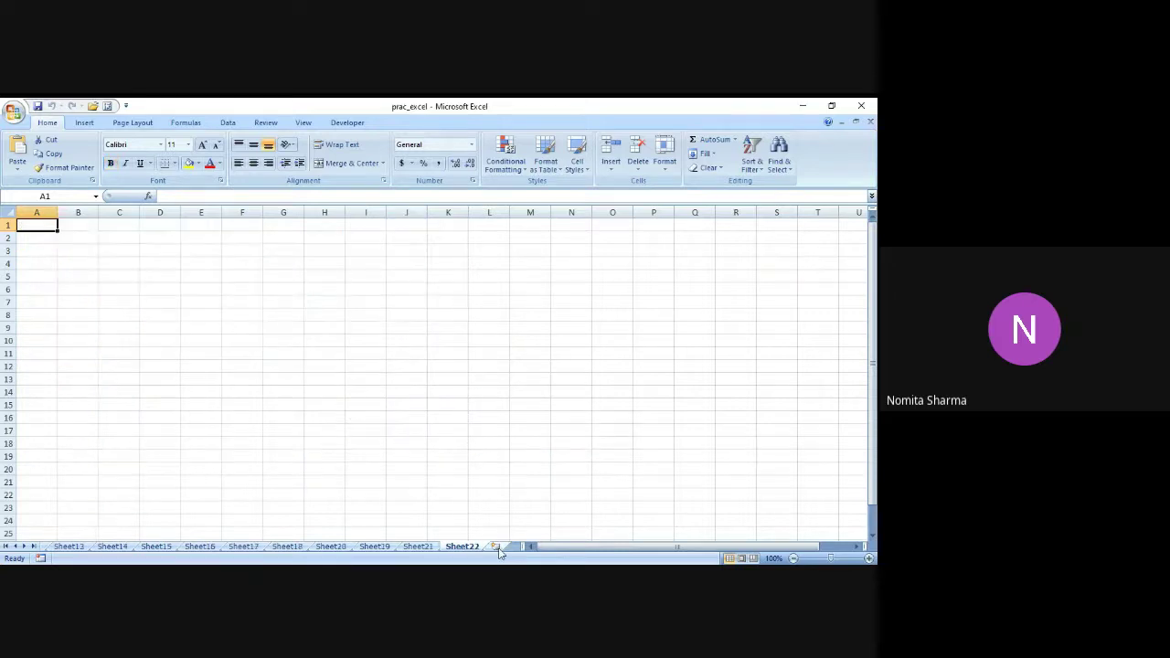
pyautogui.write('Round')
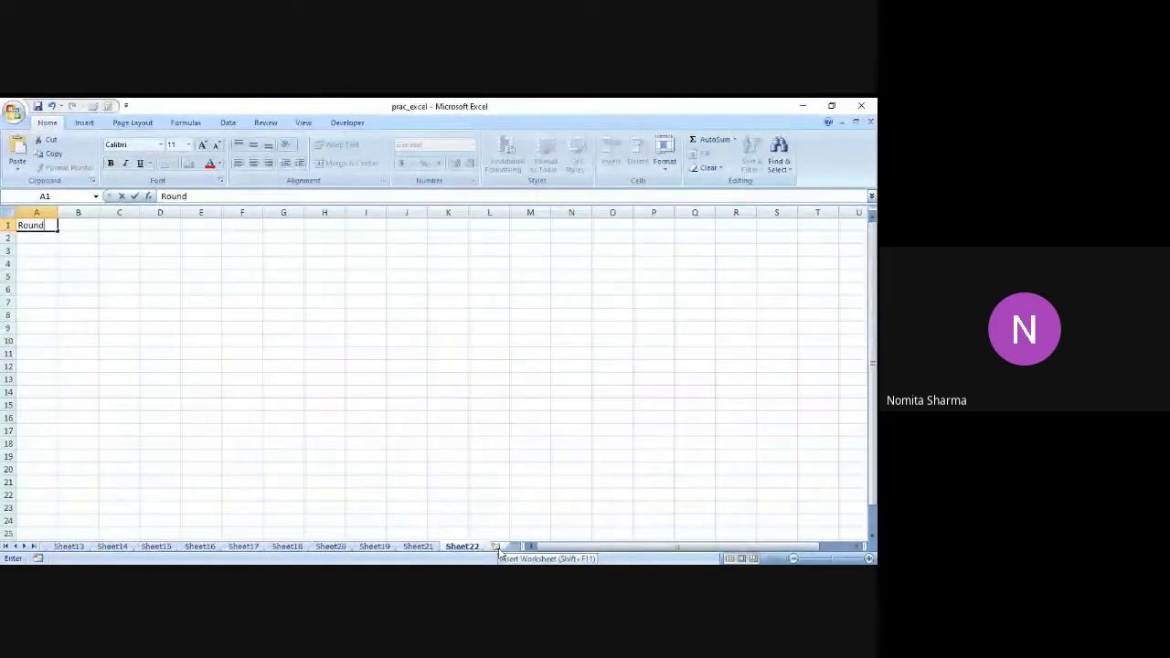
pyautogui.press('Return')
pyautogui.write('Roundup')
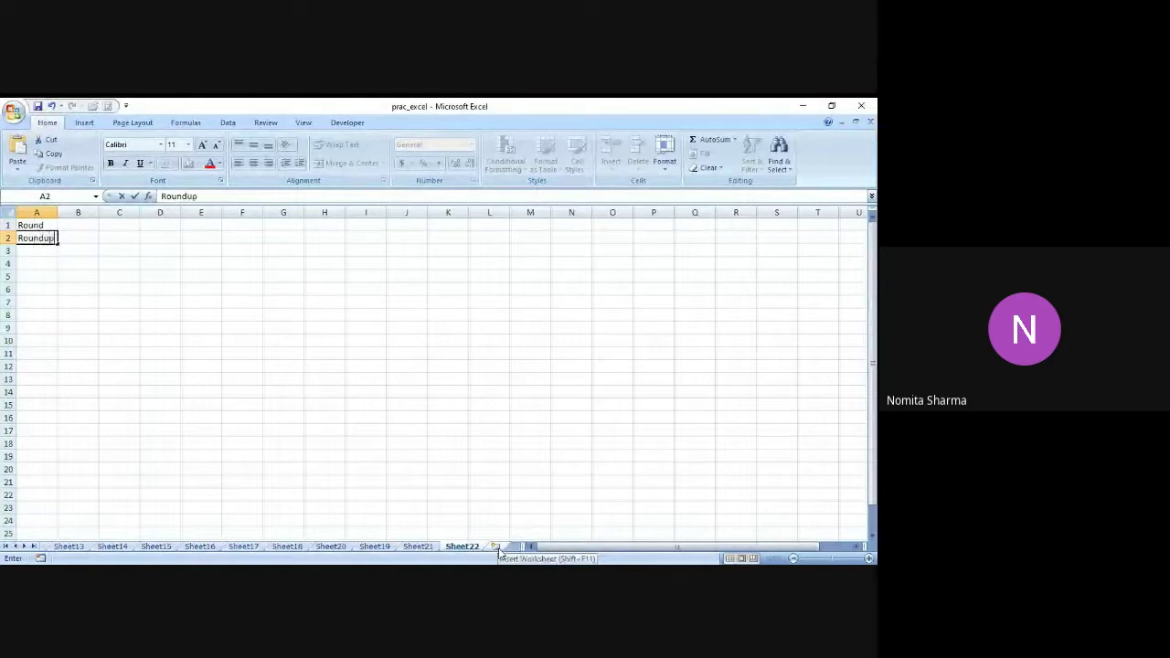
pyautogui.press('Return')
pyautogui.write('R')
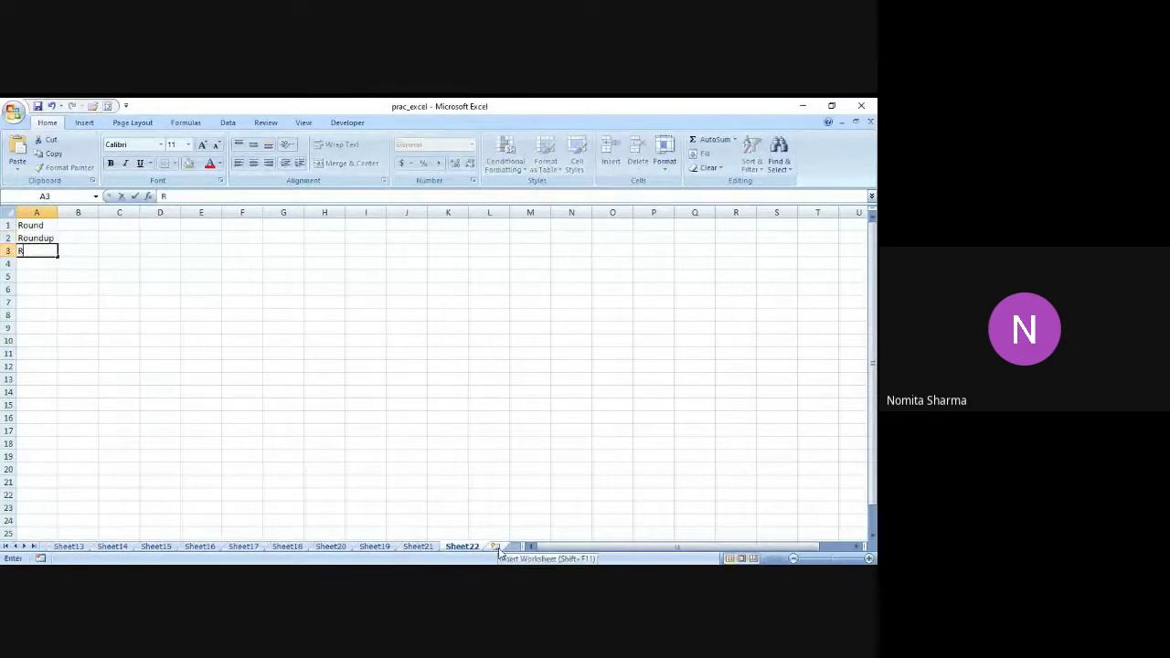
pyautogui.write('ounddown')
pyautogui.press('Return')
pyautogui.write('S')
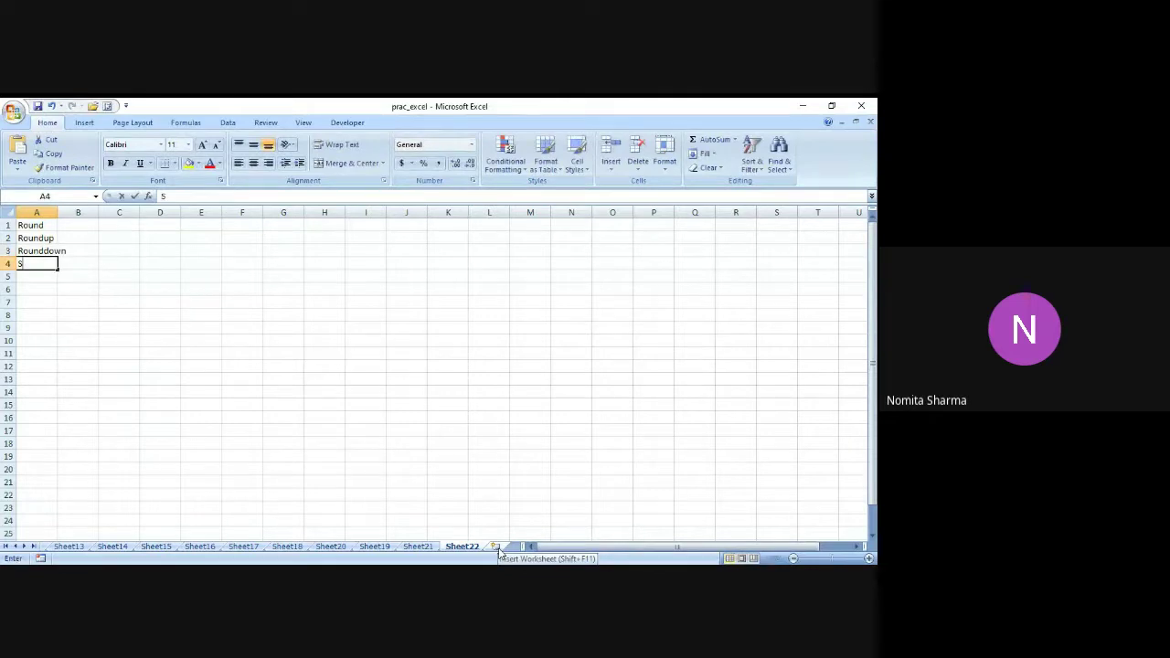
pyautogui.write('UMSQ')
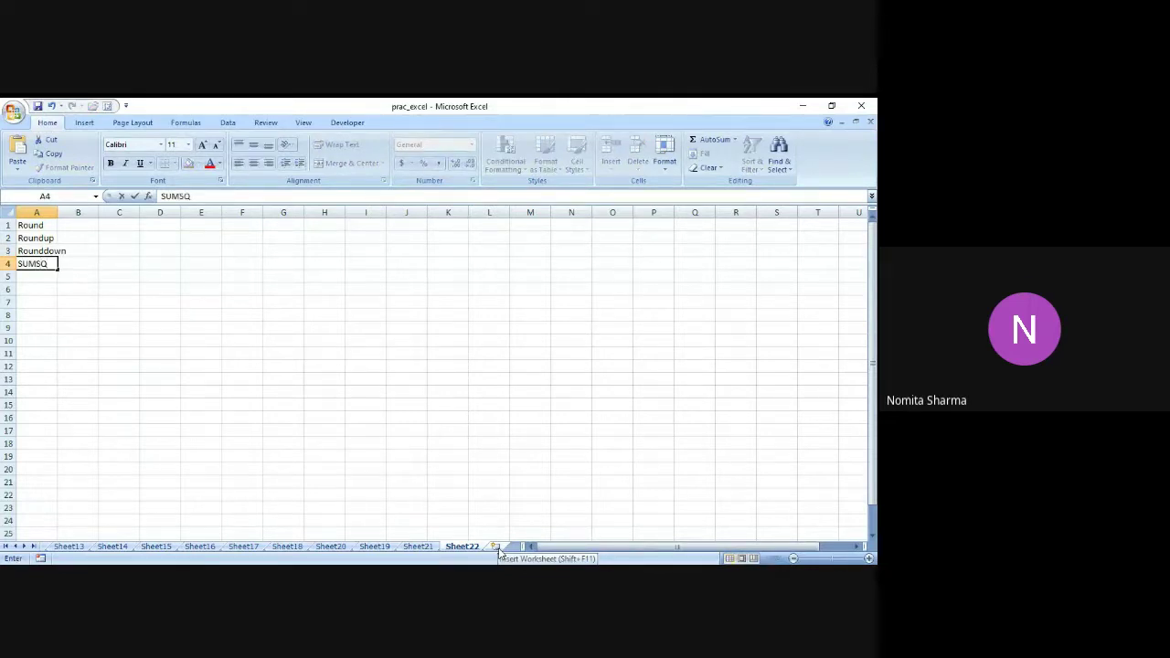
# Step: Make the four function names in A1:A4 bold
pyautogui.press('Up')
pyautogui.hotkey('shift', 'Up')
pyautogui.hotkey('shift', 'Up')
pyautogui.hotkey('shift', 'Up')
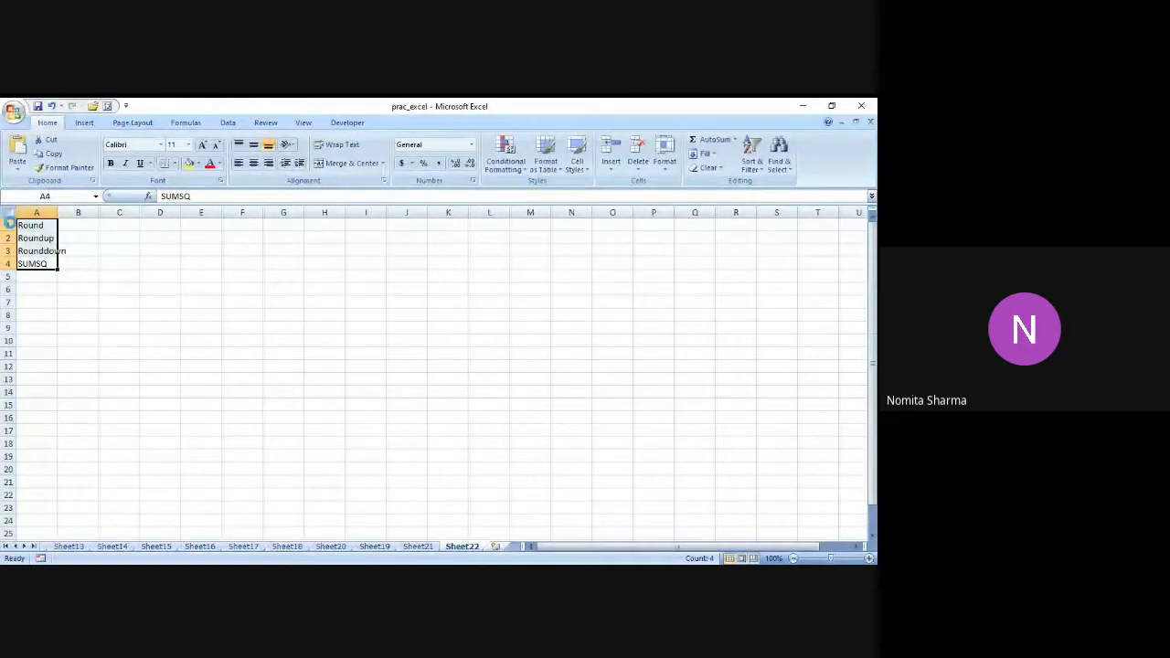
pyautogui.hotkey('ctrl', 'b')
# Step: Set the font size of the whole sheet to 14 and widen all columns slightly
pyautogui.click(9, 212)
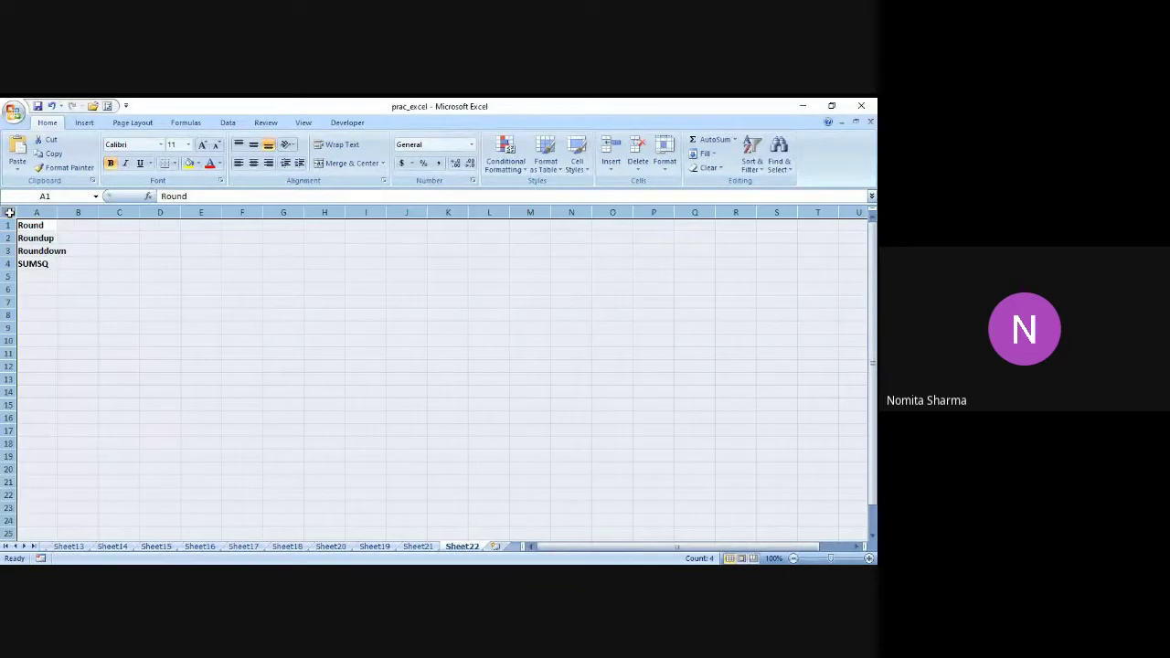
pyautogui.click(188, 144)
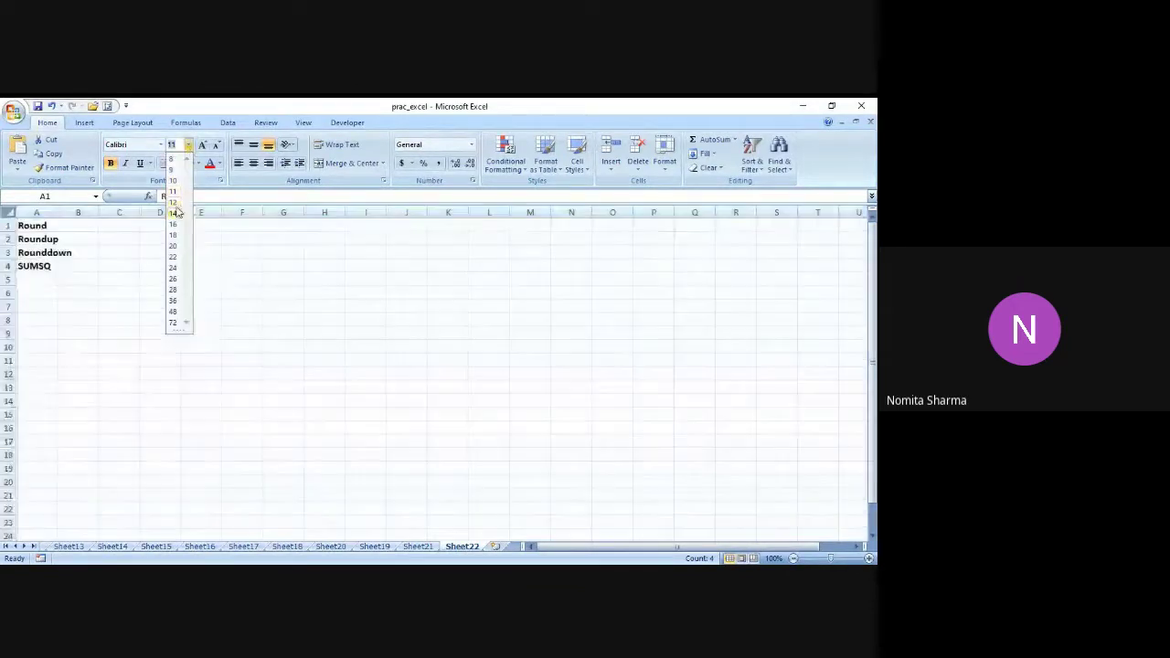
pyautogui.click(173, 213)
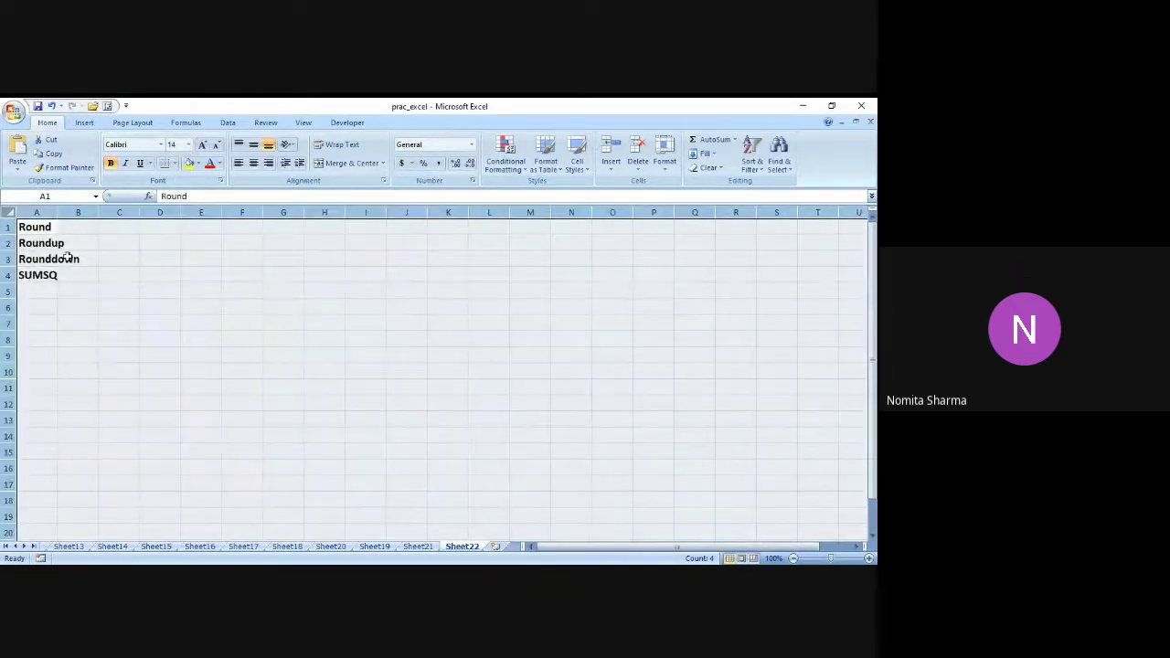
pyautogui.moveTo(58, 213); pyautogui.dragTo(72, 213)
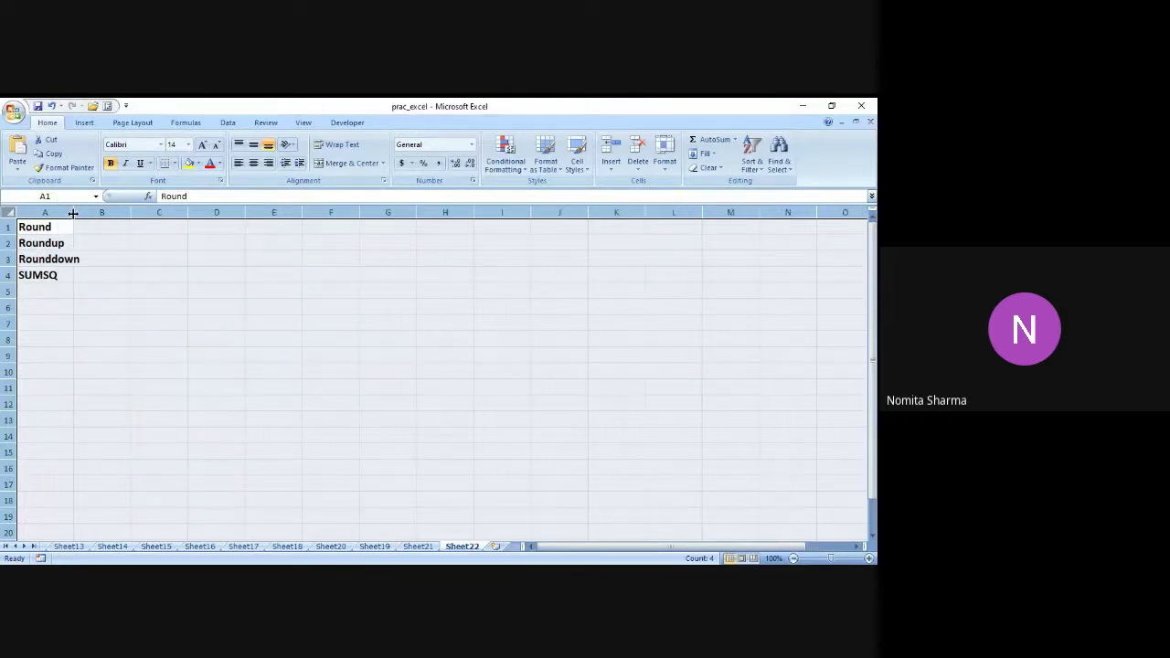
# Step: Enter the column headings S.No., Marks1 and Marks in cells C1 to E1
pyautogui.click(165, 228)
pyautogui.write('5.')
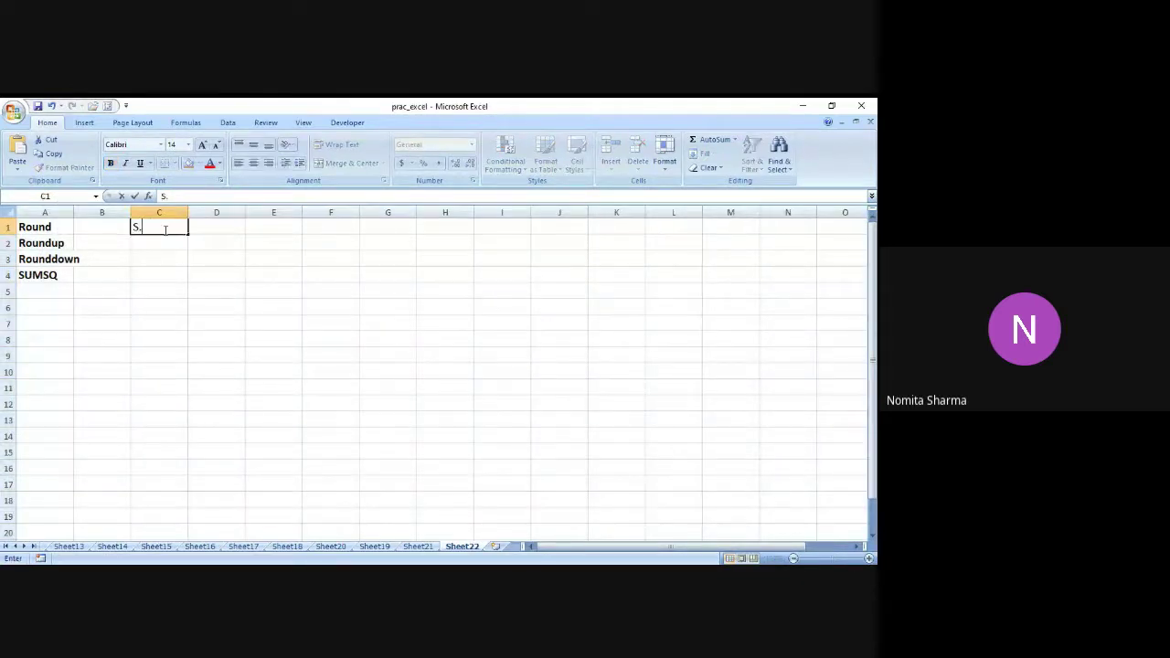
pyautogui.write('No.')
pyautogui.press('Tab')
pyautogui.write('Ma')
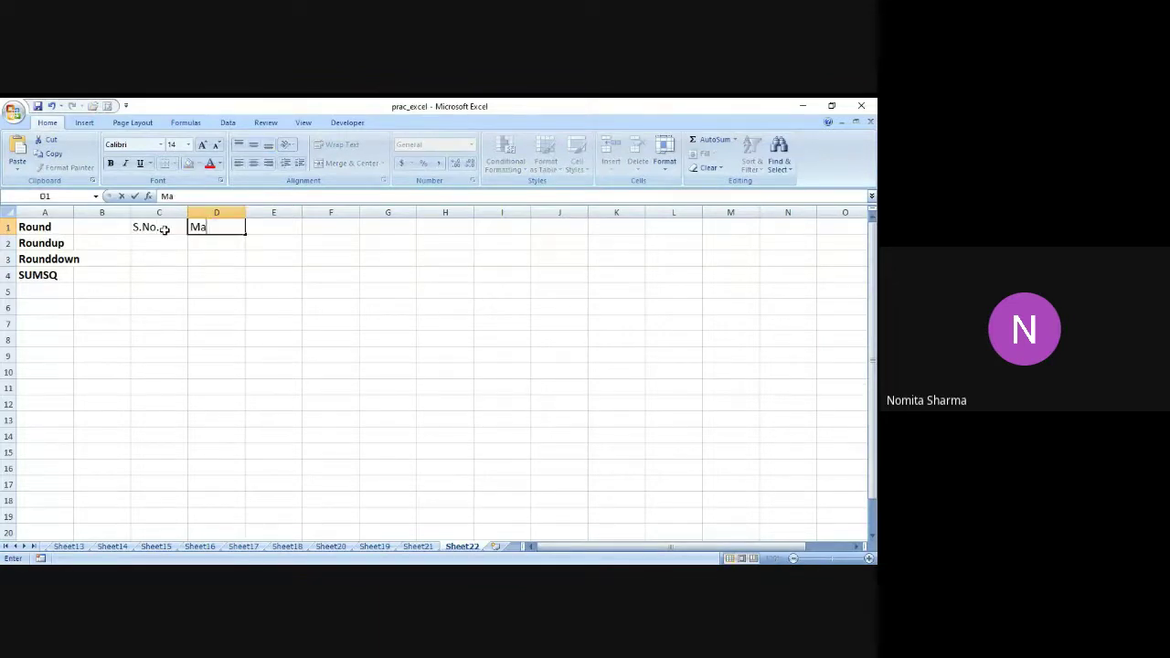
pyautogui.write('rks1')
pyautogui.press('Tab')
pyautogui.write('Marks')
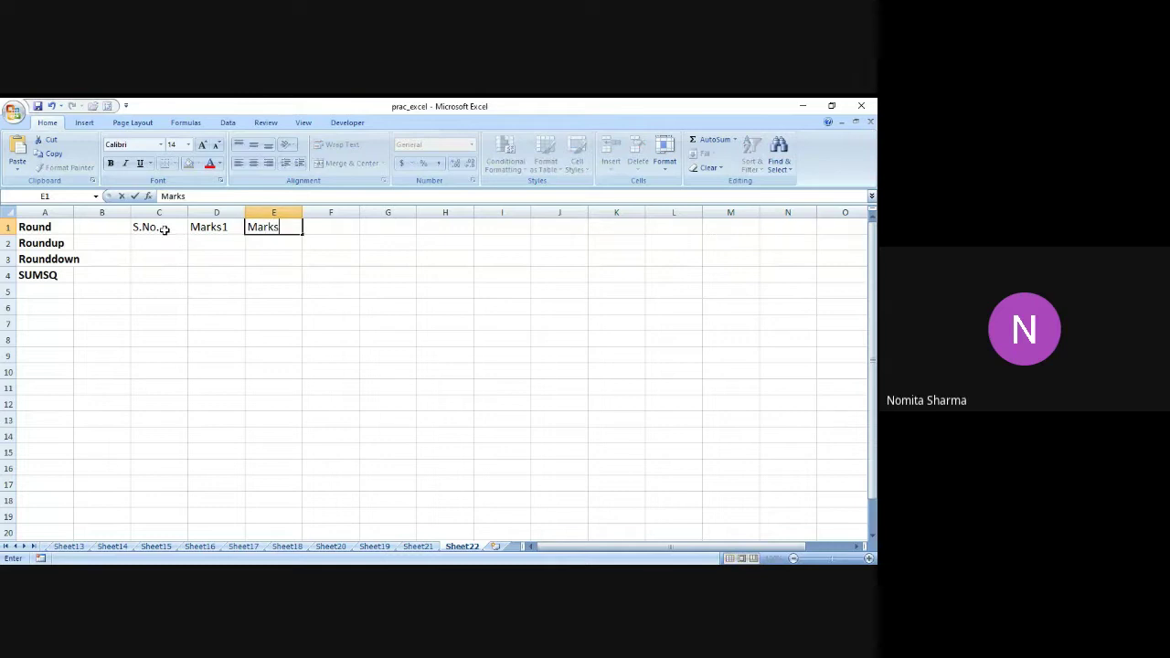
pyautogui.press('Return')
pyautogui.press('Up')
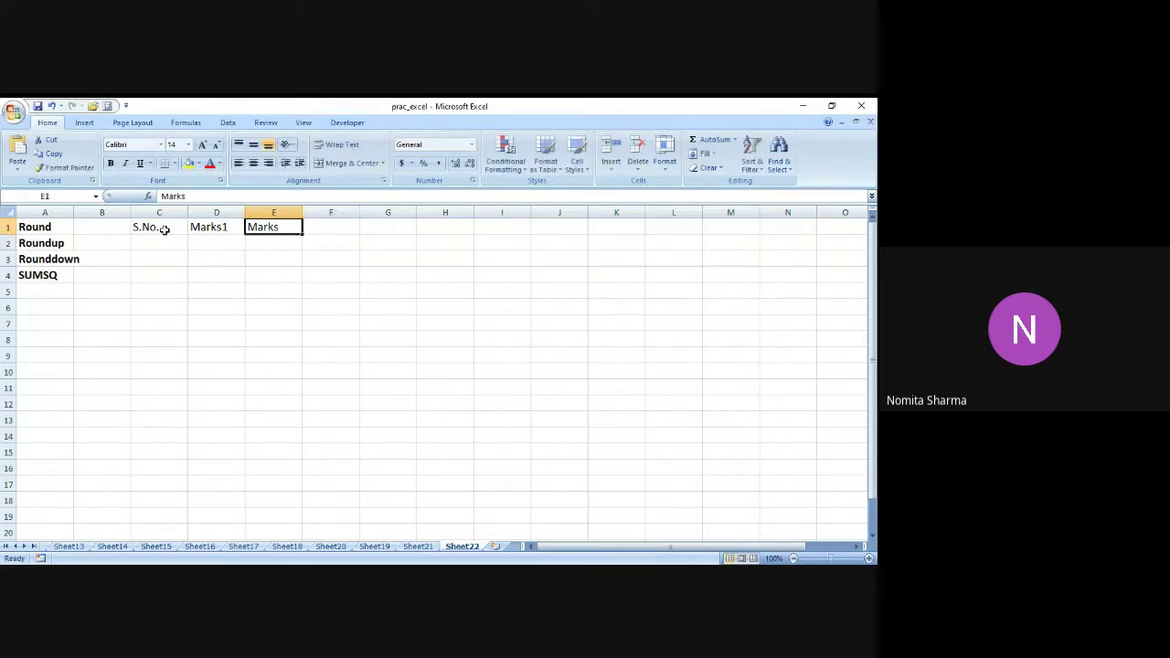
# Step: Enter the heading Marks3 in F1 and complete the heading in E1 as Marks2
pyautogui.press('Right')
pyautogui.write('m')
pyautogui.press('BackSpace')
pyautogui.write('Mat')
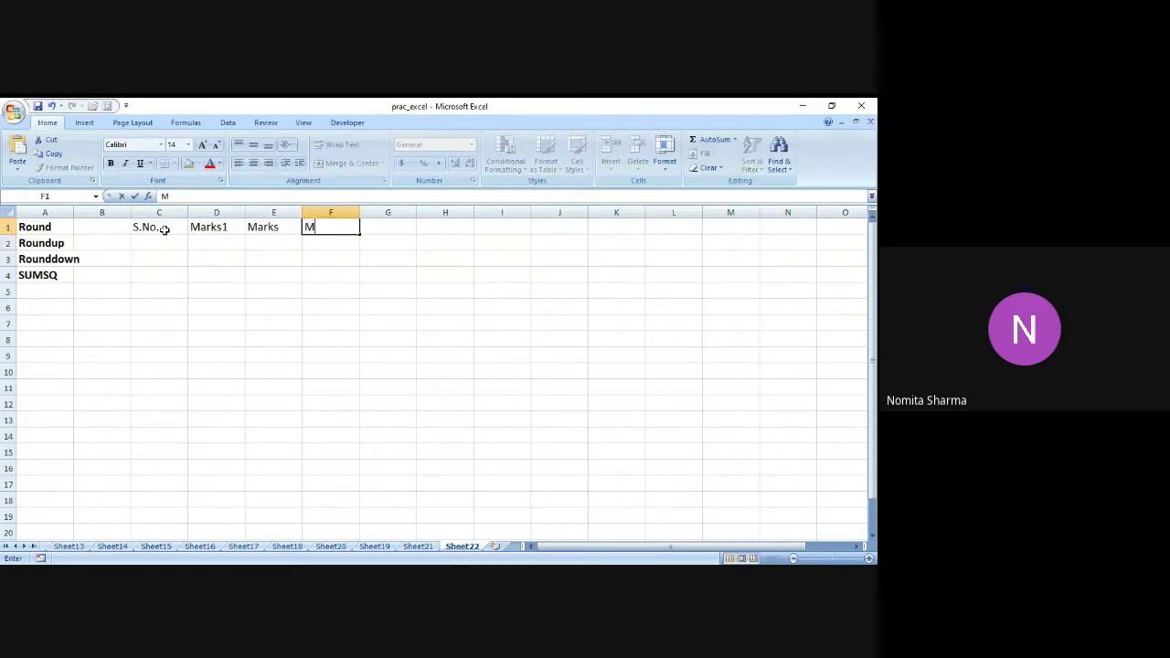
pyautogui.press('BackSpace')
pyautogui.press('BackSpace')
pyautogui.write('arks')
pyautogui.write('3')
pyautogui.click(279, 228)
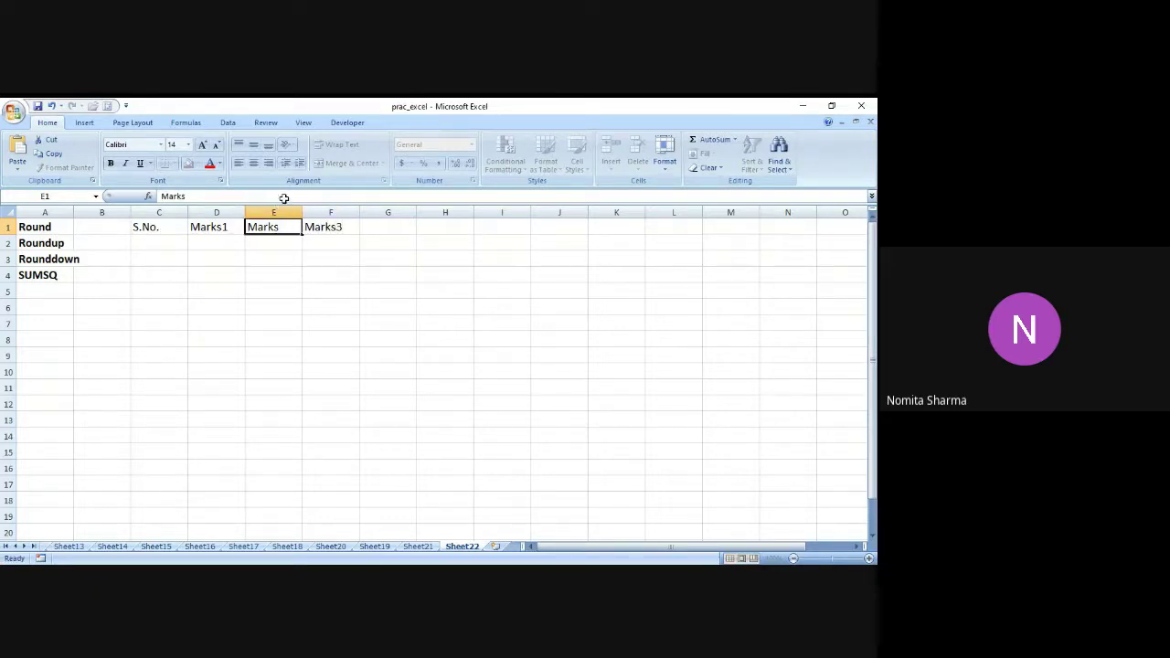
pyautogui.click(286, 195)
pyautogui.write('2')
# Step: Fill the S.No. column with the numbers 1 to 10 in C2:C11
pyautogui.click(163, 245)
pyautogui.write('1')
pyautogui.press('Return')
pyautogui.write('2')
pyautogui.press('Return')
pyautogui.write('3')
pyautogui.press('Return')
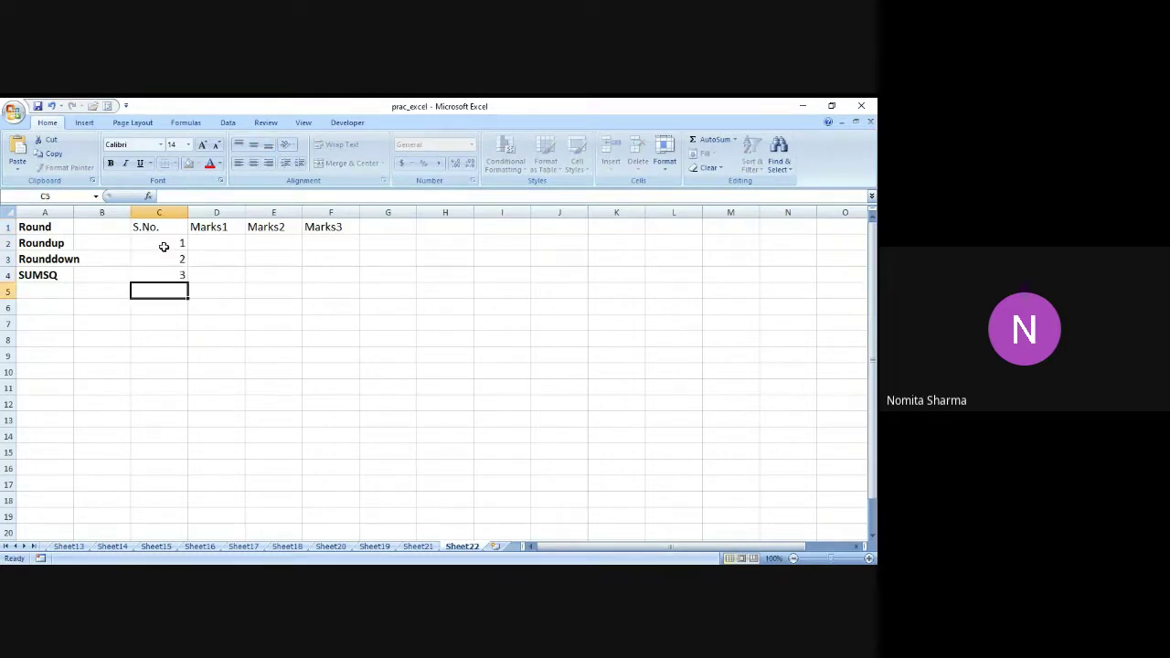
pyautogui.write('4')
pyautogui.press('Return')
pyautogui.write('5')
pyautogui.press('Return')
pyautogui.write('6')
pyautogui.write('7')
pyautogui.press('Return')
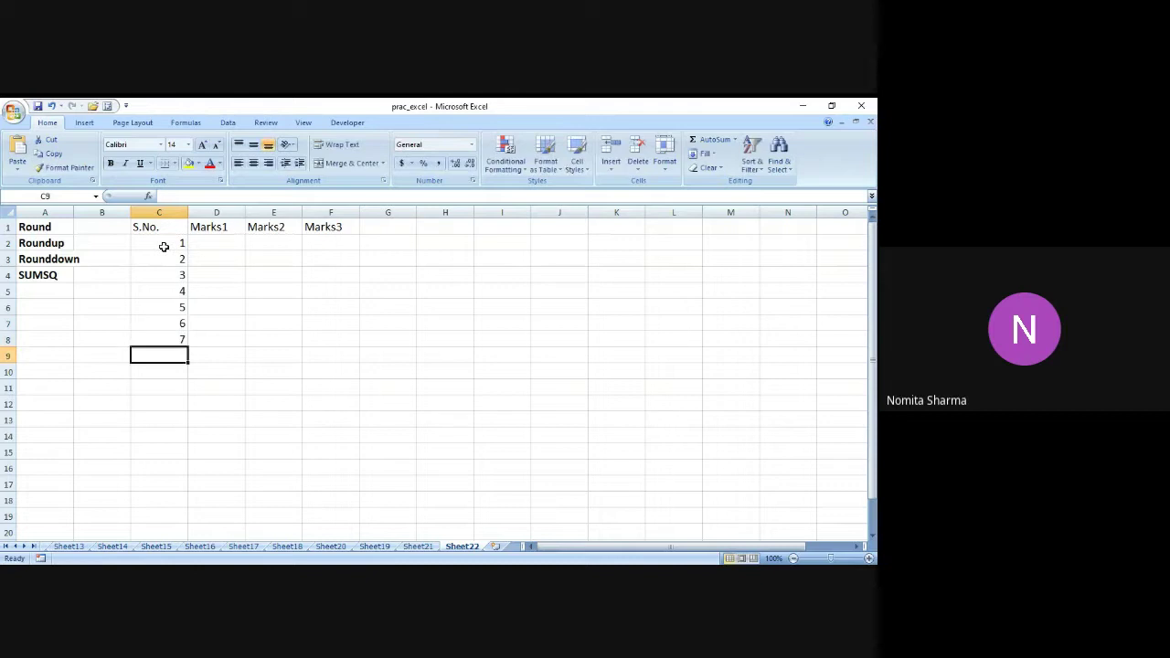
pyautogui.write('8')
pyautogui.press('Return')
pyautogui.write('9')
pyautogui.press('Return')
pyautogui.write('10')
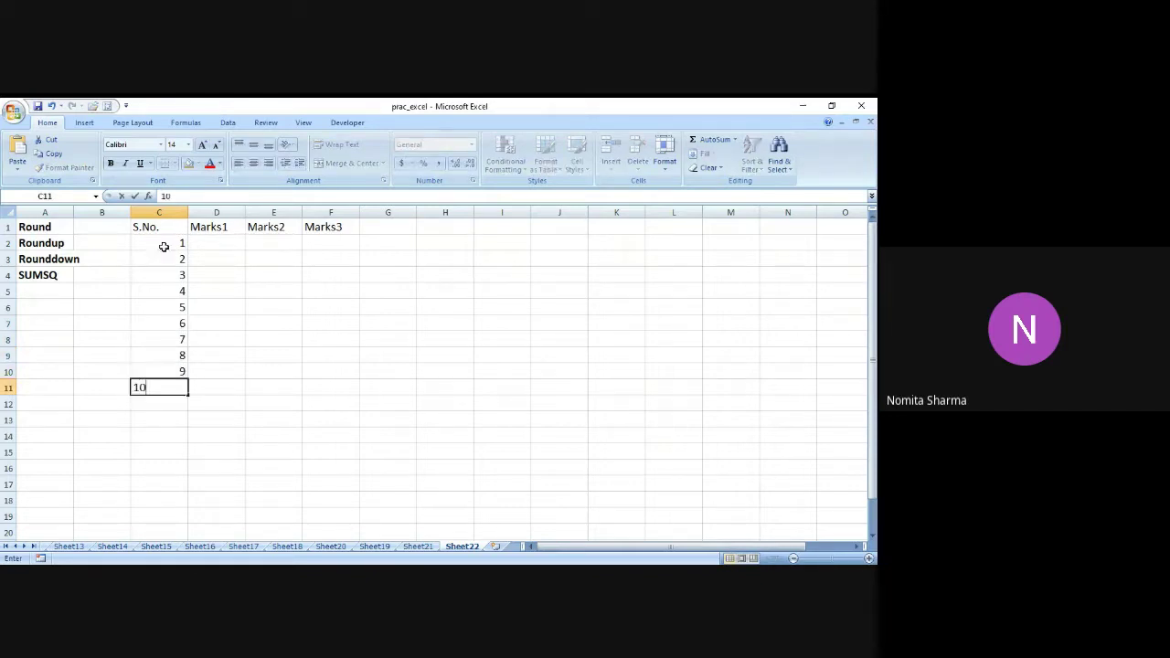
pyautogui.press('Return')
# Step: Try to enter the formula =randbetween(10.2,12,5) in cell D2 under Marks1
pyautogui.press('Up')
pyautogui.press('Up')
pyautogui.press('Up')
pyautogui.press('Up')
pyautogui.press('Up')
pyautogui.press('Up')
pyautogui.press('Up')
pyautogui.press('Up')
pyautogui.press('Up')
pyautogui.press('Up')
pyautogui.press('Right')
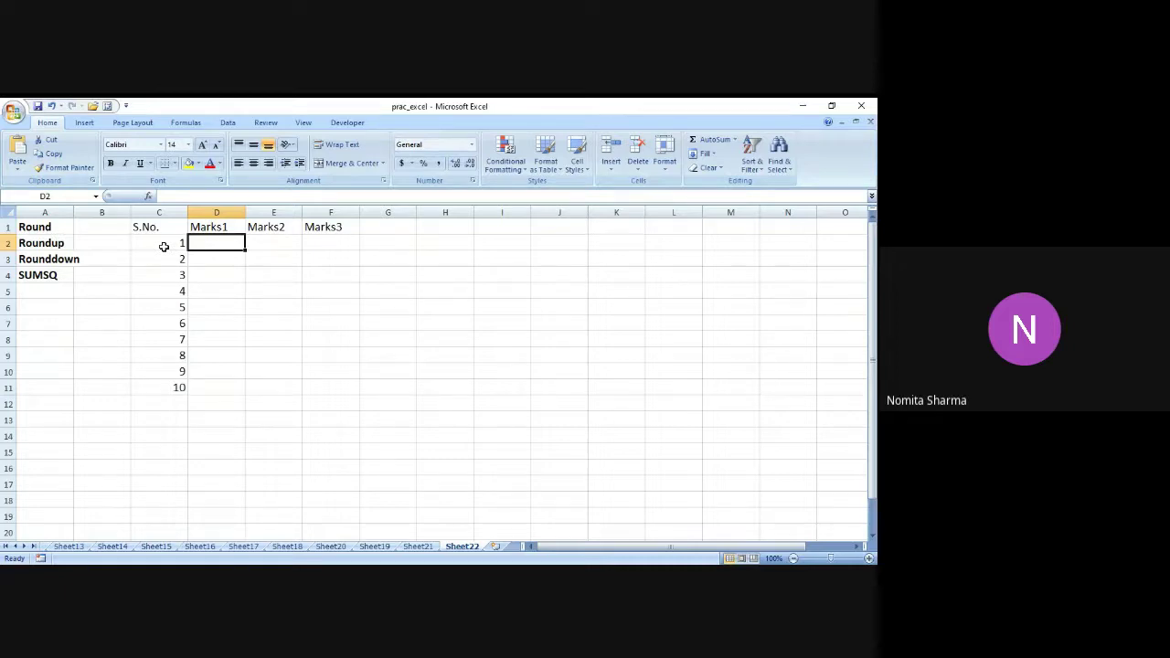
pyautogui.write('=ran')
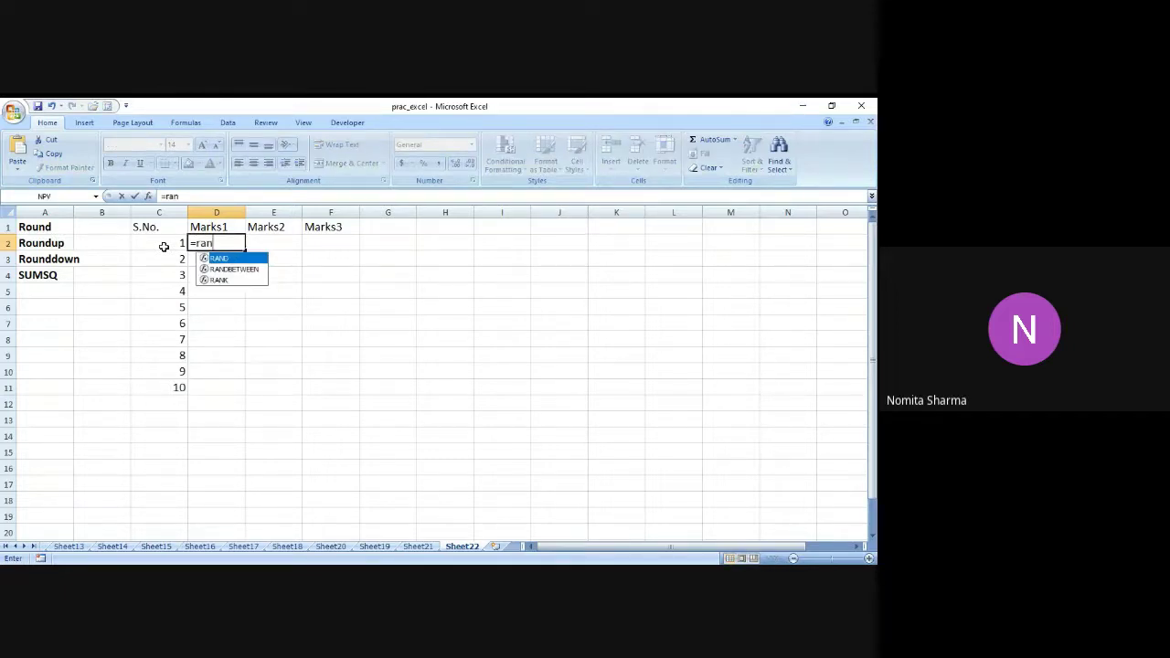
pyautogui.write('d(10')
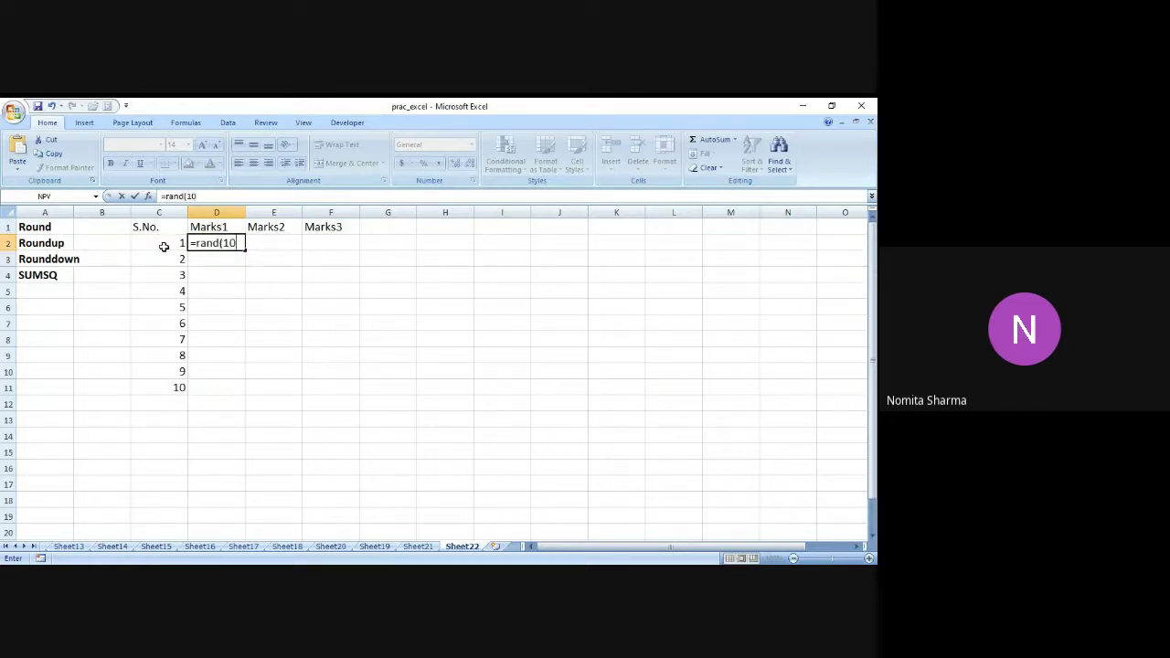
pyautogui.write(',2')
pyautogui.press('BackSpace')
pyautogui.press('BackSpace')
pyautogui.press('BackSpace')
pyautogui.press('BackSpace')
pyautogui.press('BackSpace')
pyautogui.write('between')
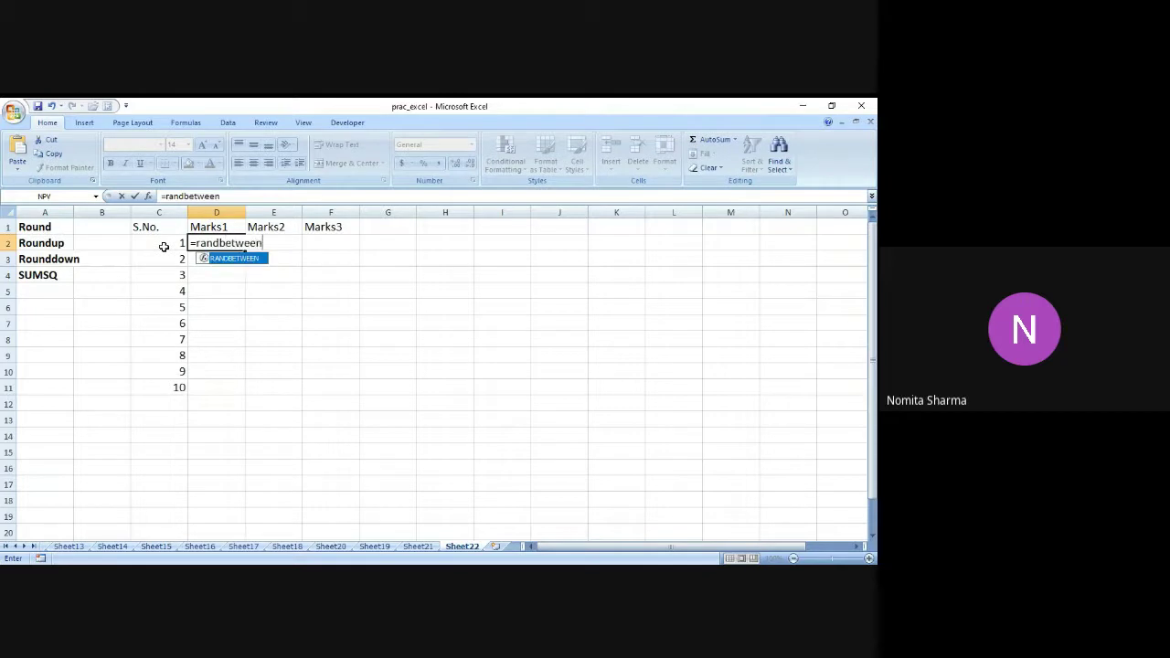
pyautogui.write('(10')
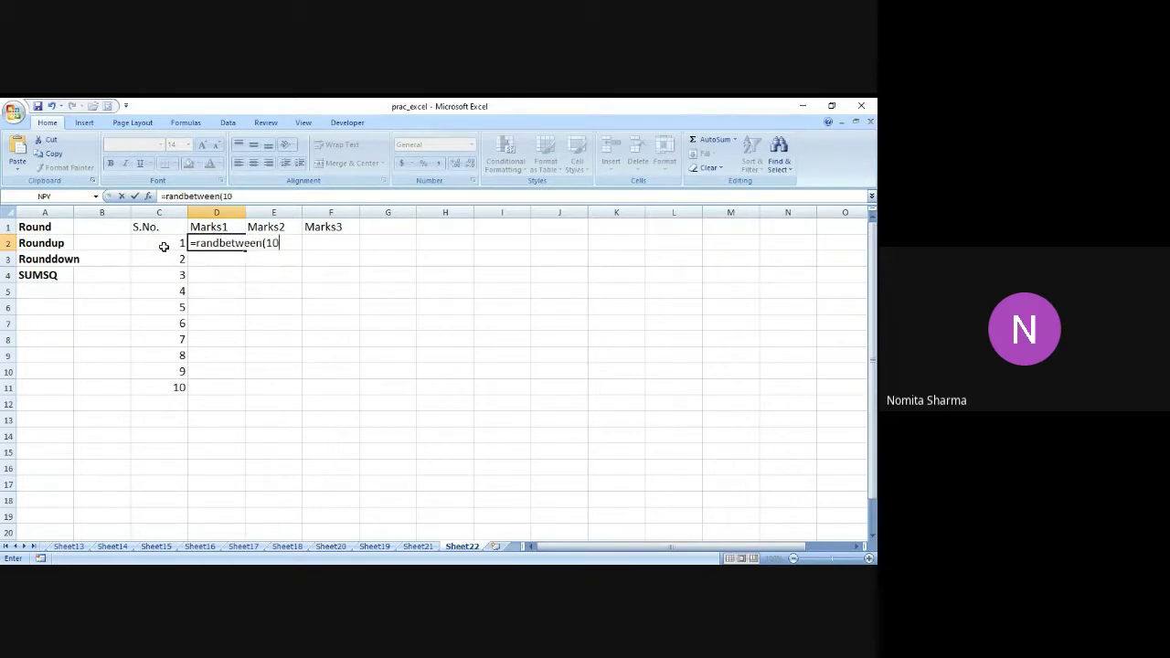
pyautogui.write('.2,12,5)')
pyautogui.press('Return')
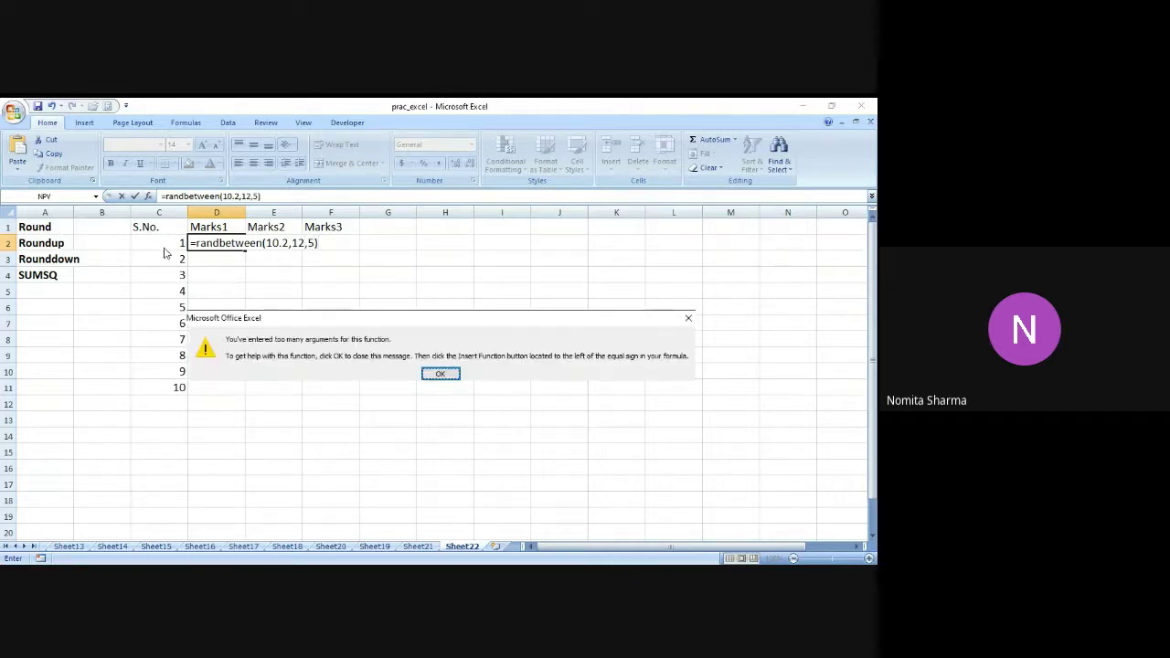
# Step: Dismiss the error message and correct the formula in D2 to =RANDBETWEEN(10.2,12.5)
pyautogui.click(441, 374)
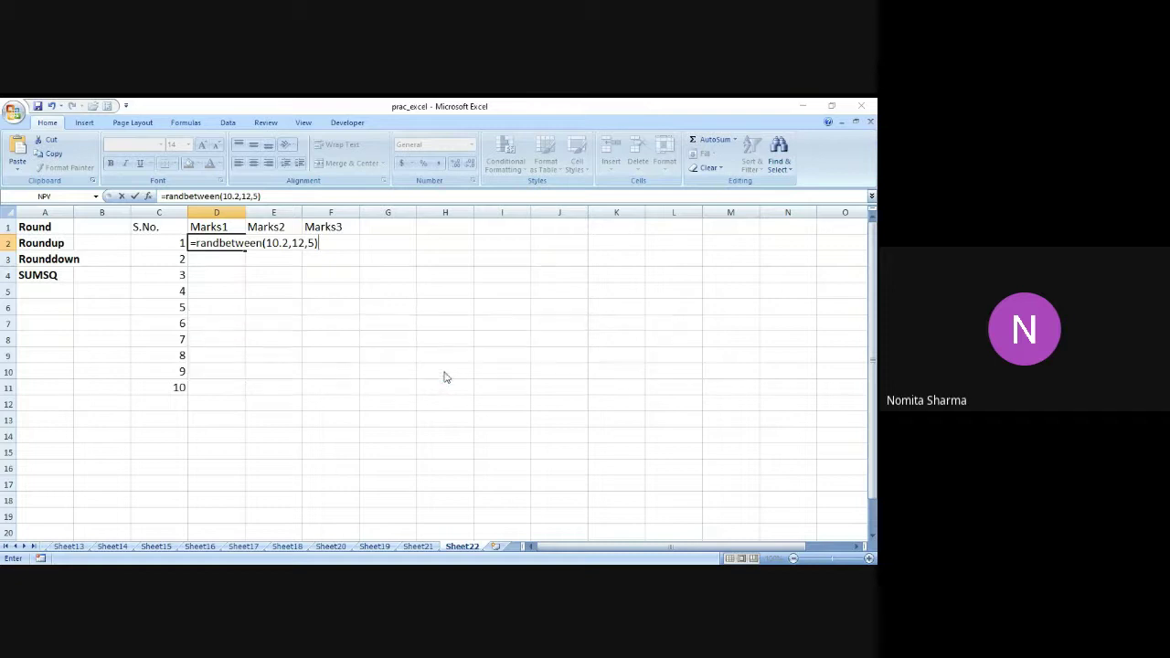
pyautogui.click(311, 245)
pyautogui.press('BackSpace')
pyautogui.write('.')
pyautogui.hotkey('ctrl', 'Return')
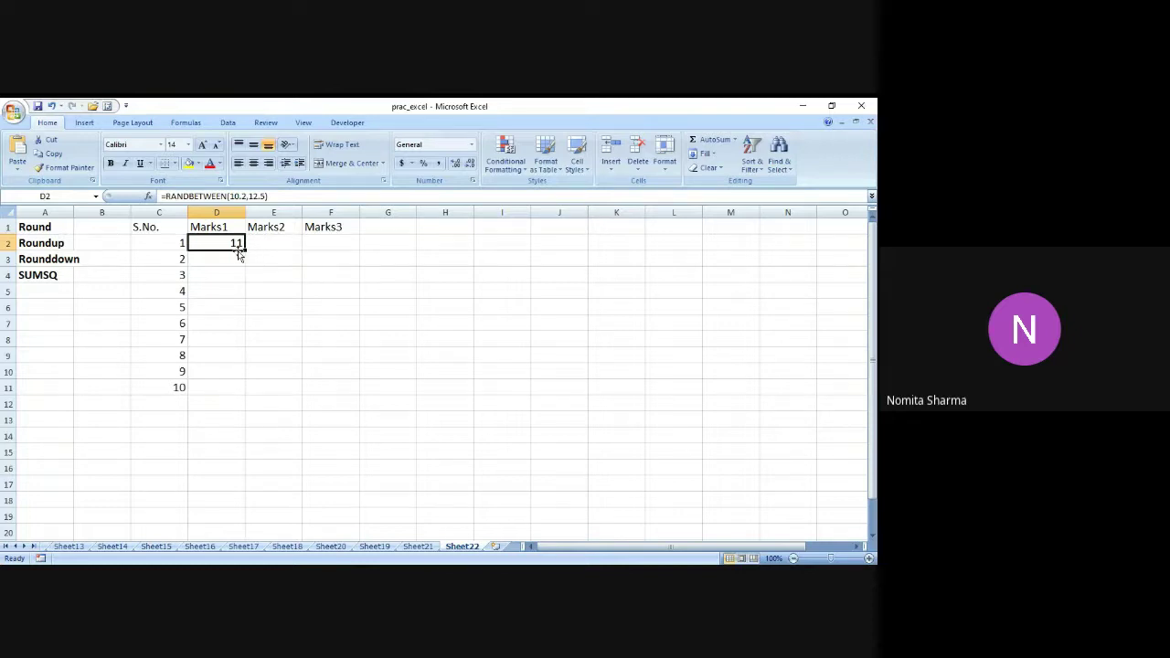
# Step: Change the upper limit of the RANDBETWEEN formula in D2 to 19.5
pyautogui.click(251, 197)
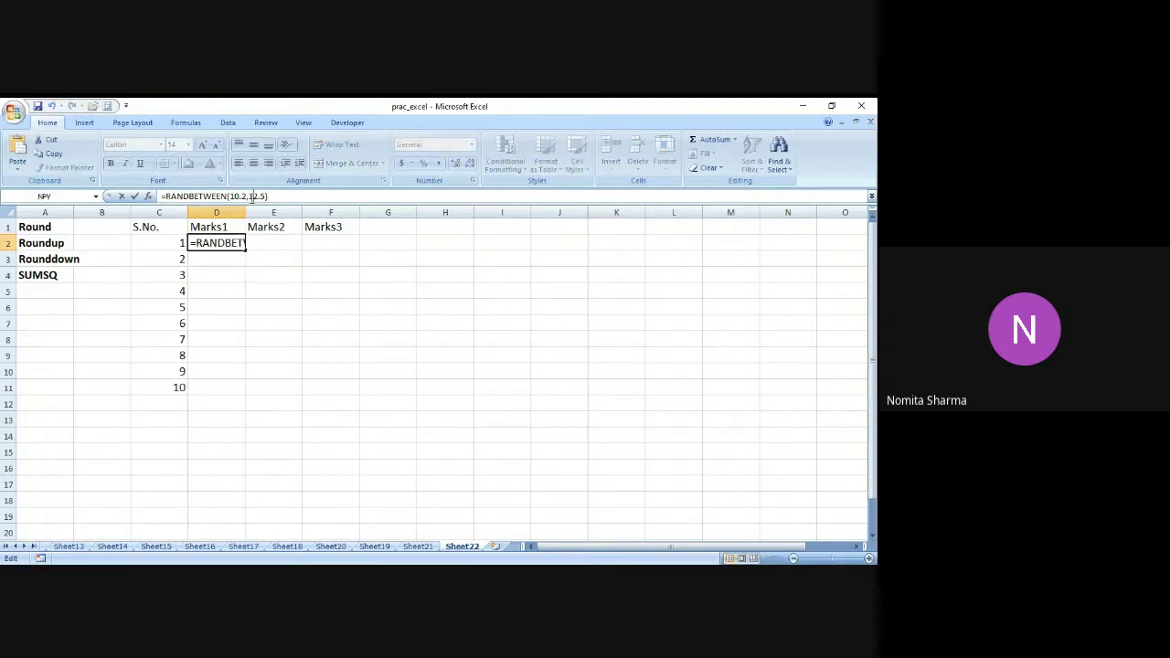
pyautogui.press('BackSpace')
pyautogui.write('9')
pyautogui.press('Return')
pyautogui.press('Up')
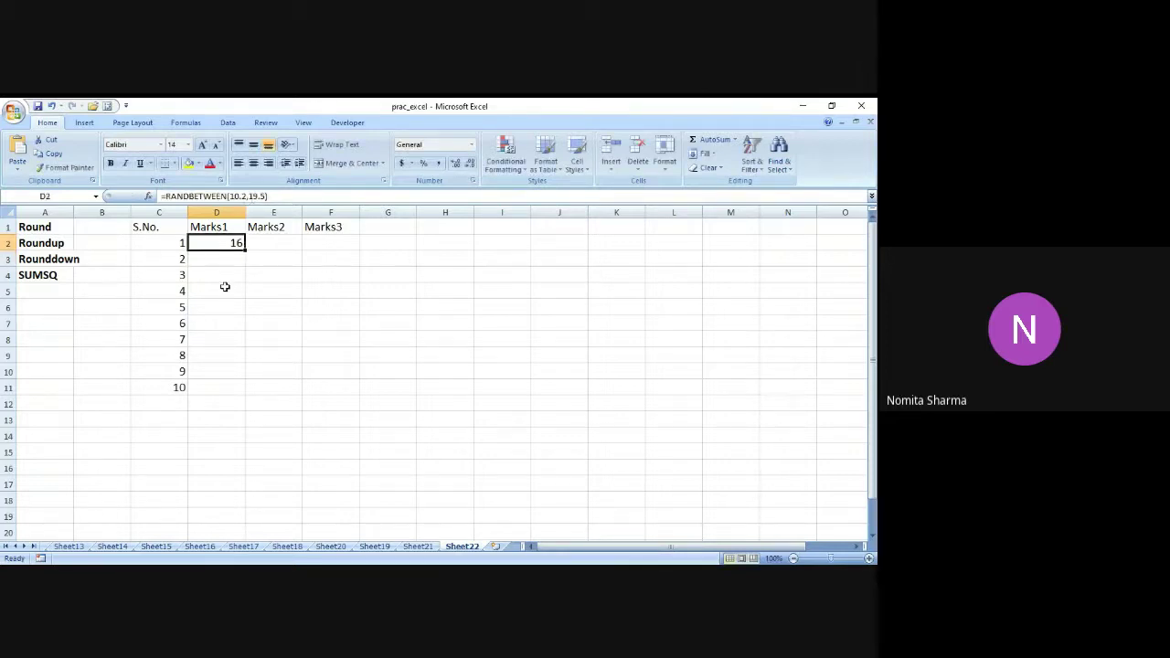
# Step: Fill the D2 formula down to D11 and display the Marks1 values with two decimal places
pyautogui.moveTo(244, 248); pyautogui.dragTo(235, 392)
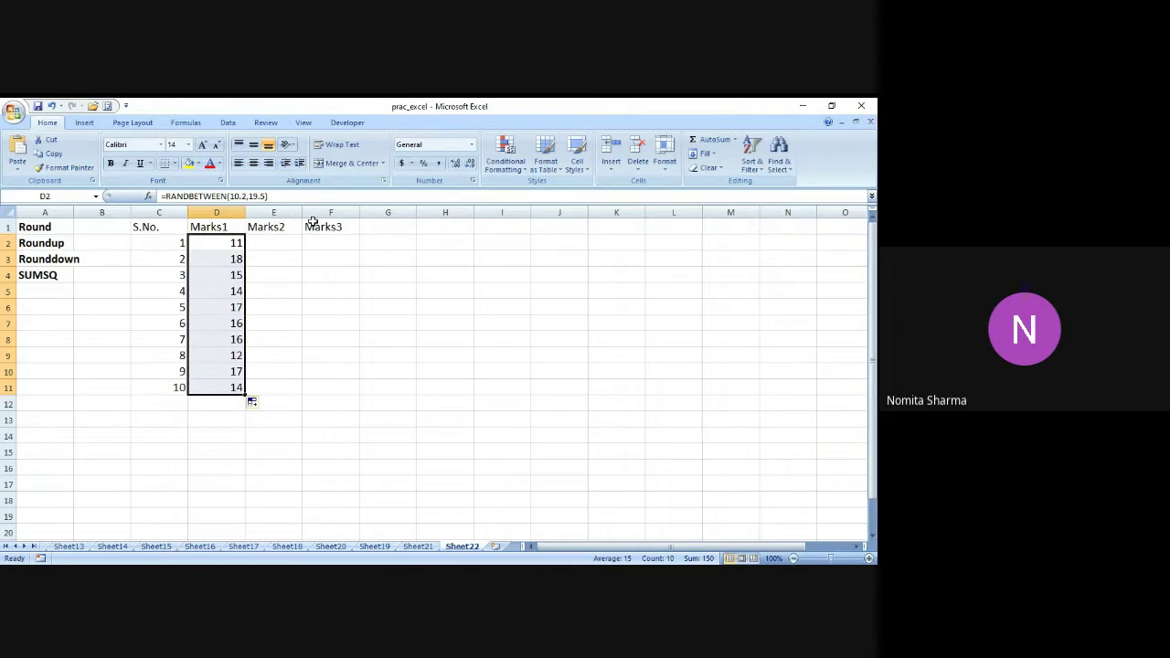
pyautogui.click(454, 165)
pyautogui.click(455, 166)
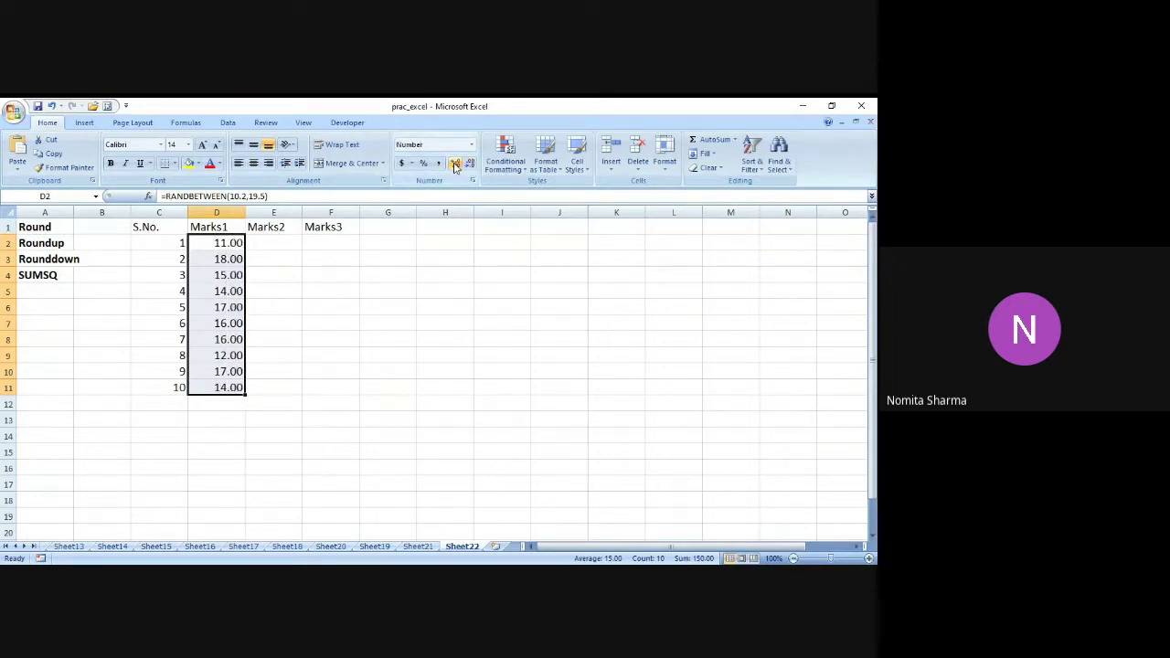
# Step: Try to enter the formula =randbetween(12.345,19,465) in cell E2 under Marks2
pyautogui.click(272, 242)
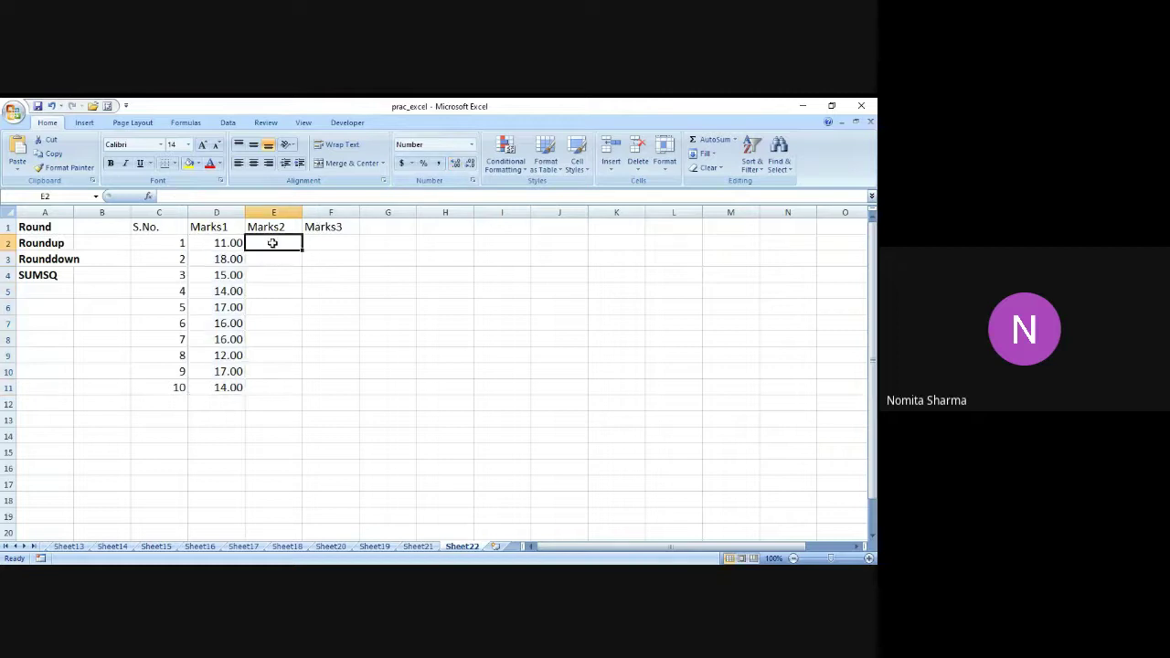
pyautogui.write('=ran')
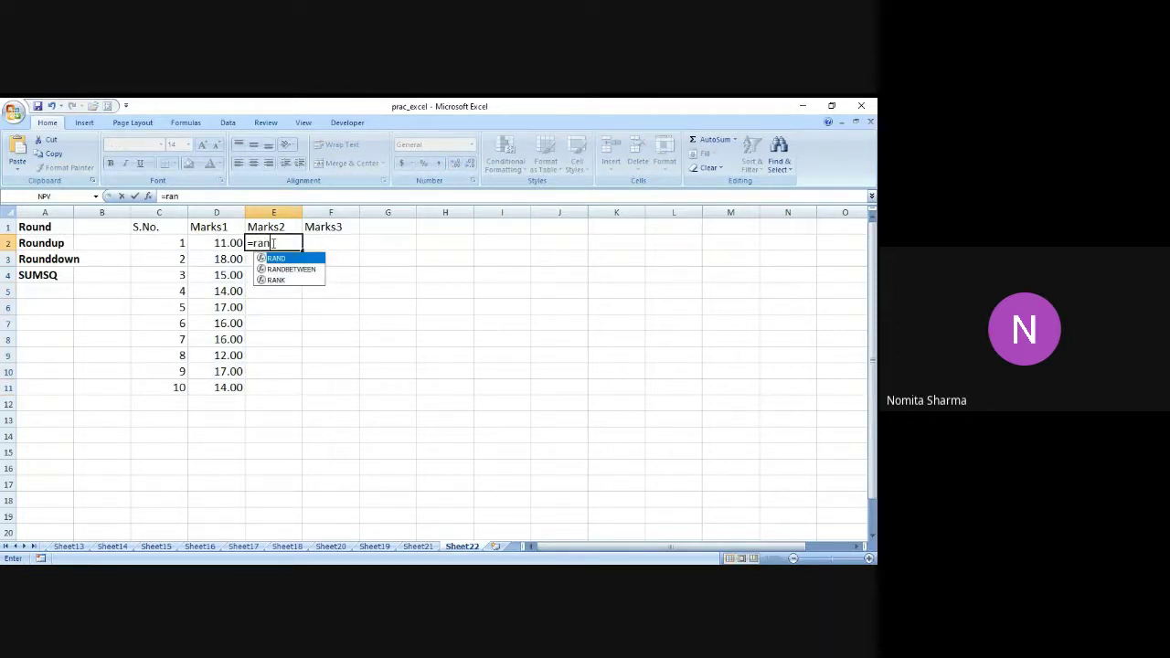
pyautogui.write('db')
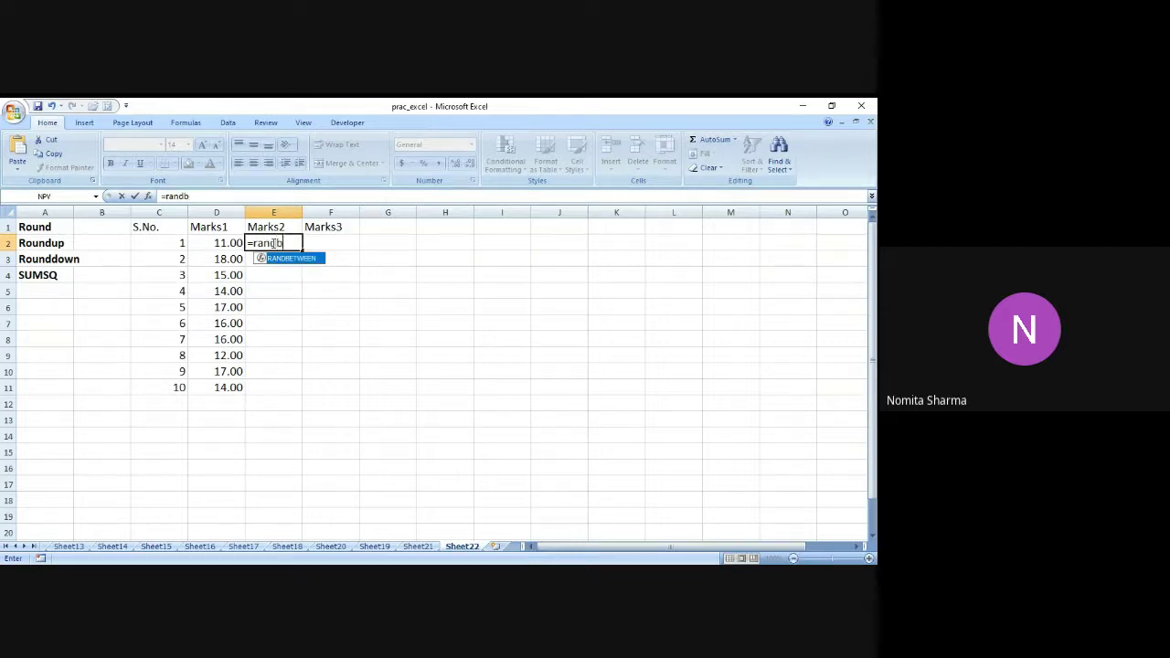
pyautogui.write('etween(')
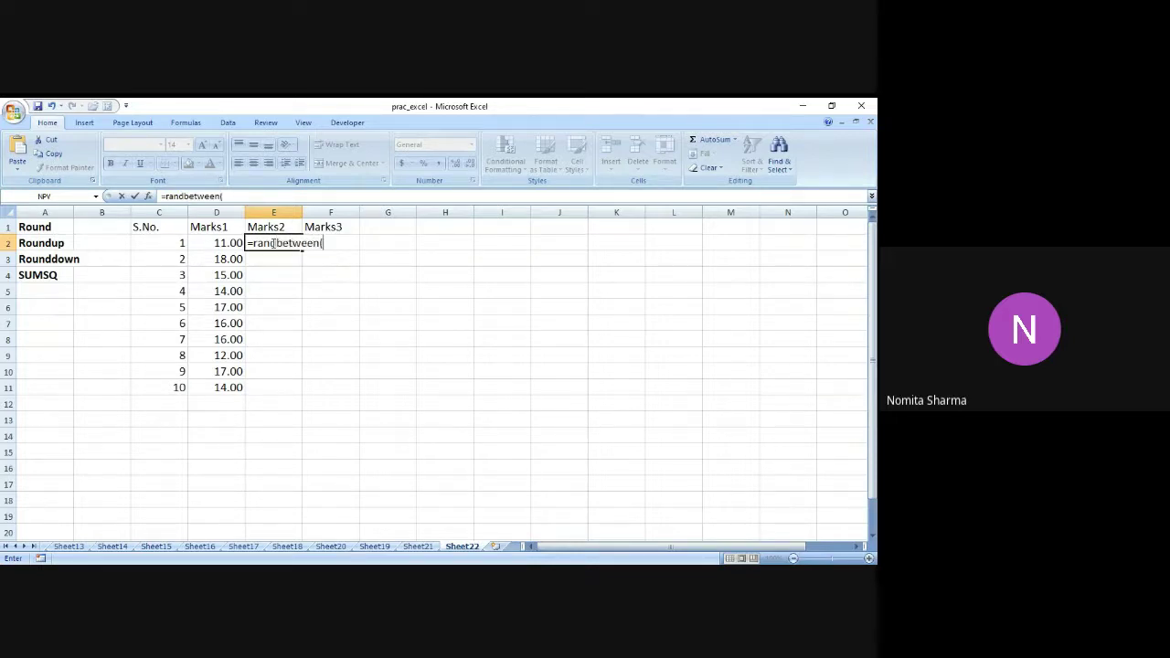
pyautogui.write('12.345,19,465')
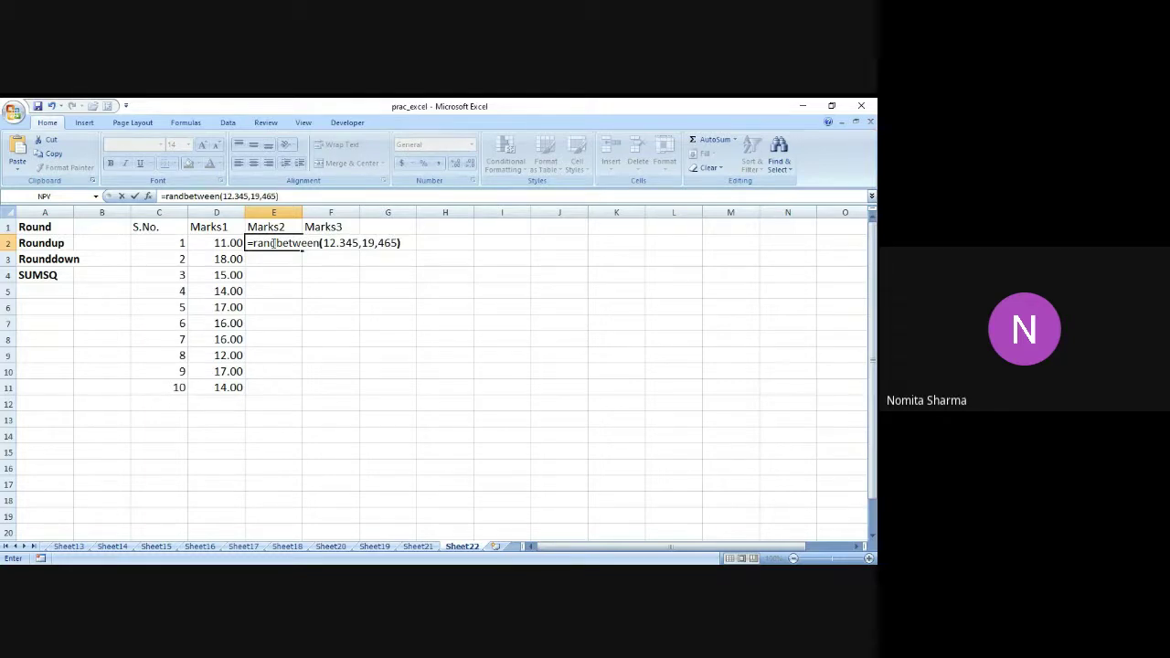
pyautogui.write(')')
pyautogui.press('Return')
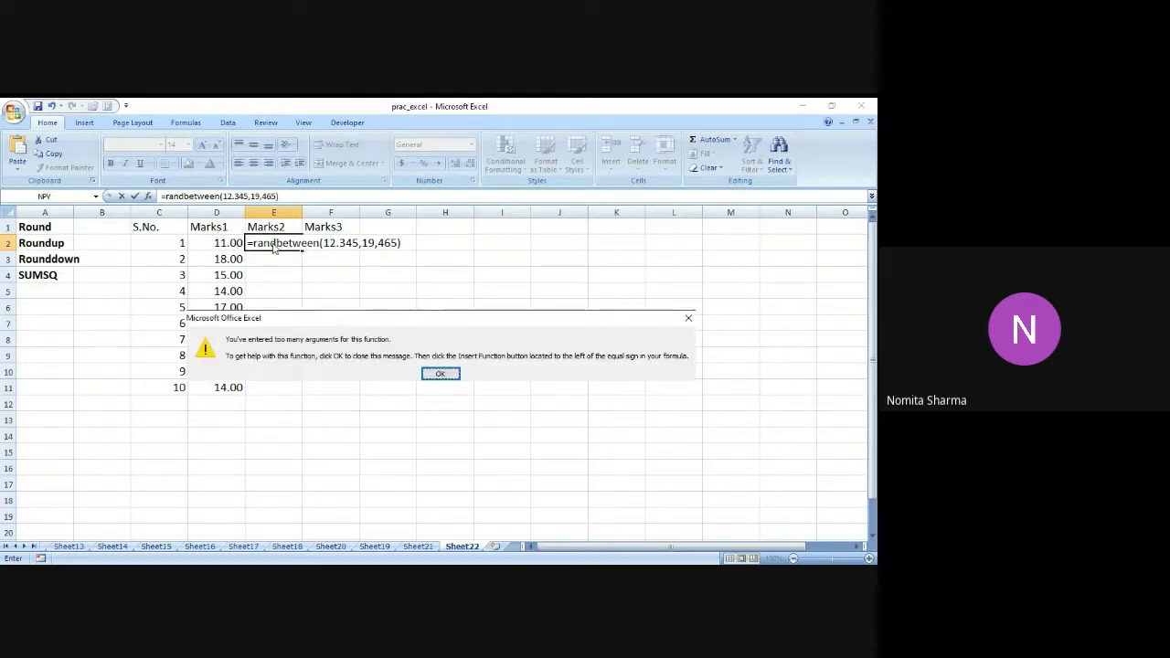
# Step: Dismiss the error message and correct the formula in E2 to =RANDBETWEEN(12.345,19.465)
pyautogui.click(440, 374)
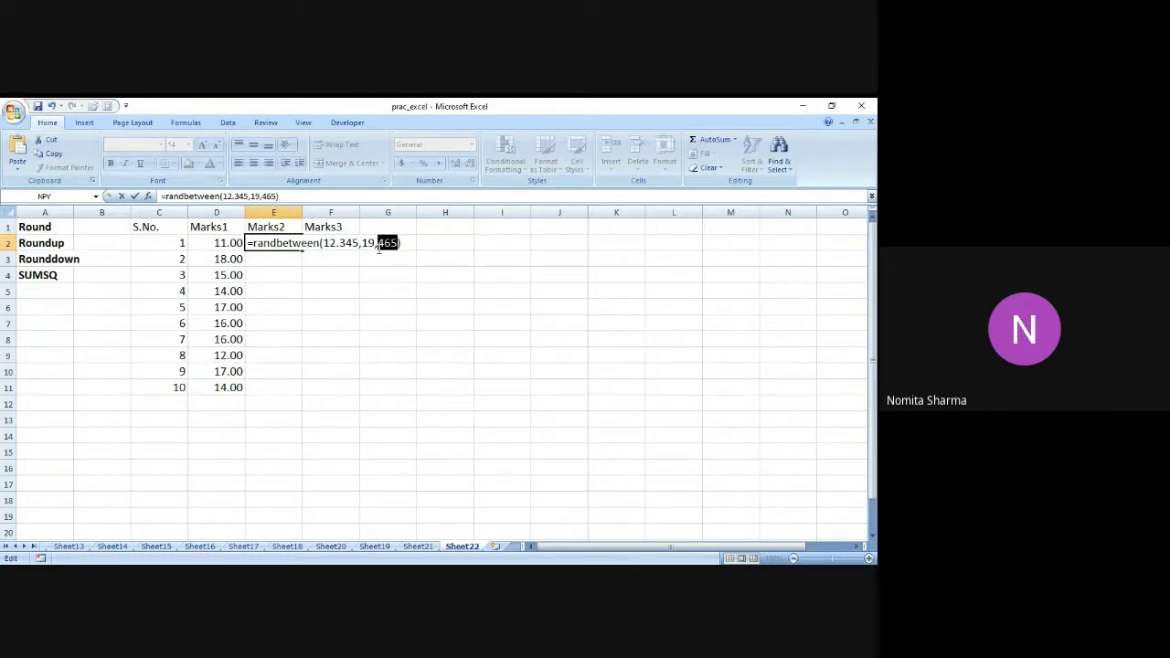
pyautogui.click(377, 245)
pyautogui.press('BackSpace')
pyautogui.write('.')
pyautogui.press('Return')
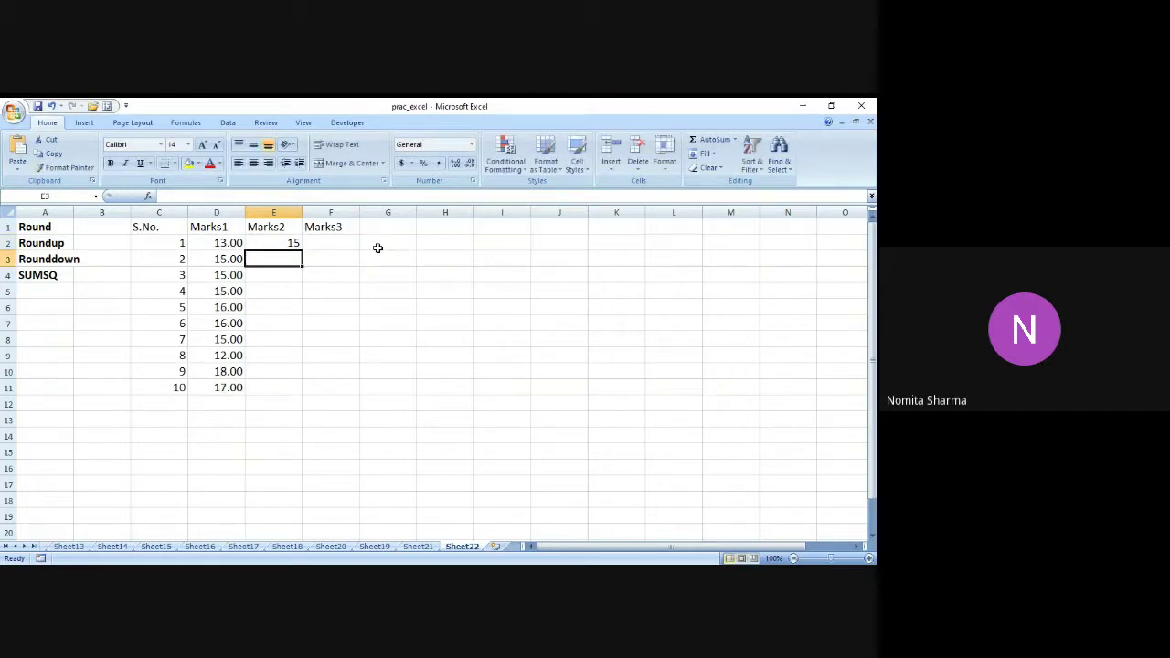
# Step: Fill the E2 formula down to E11 and display the Marks2 values with two decimal places
pyautogui.press('Up')
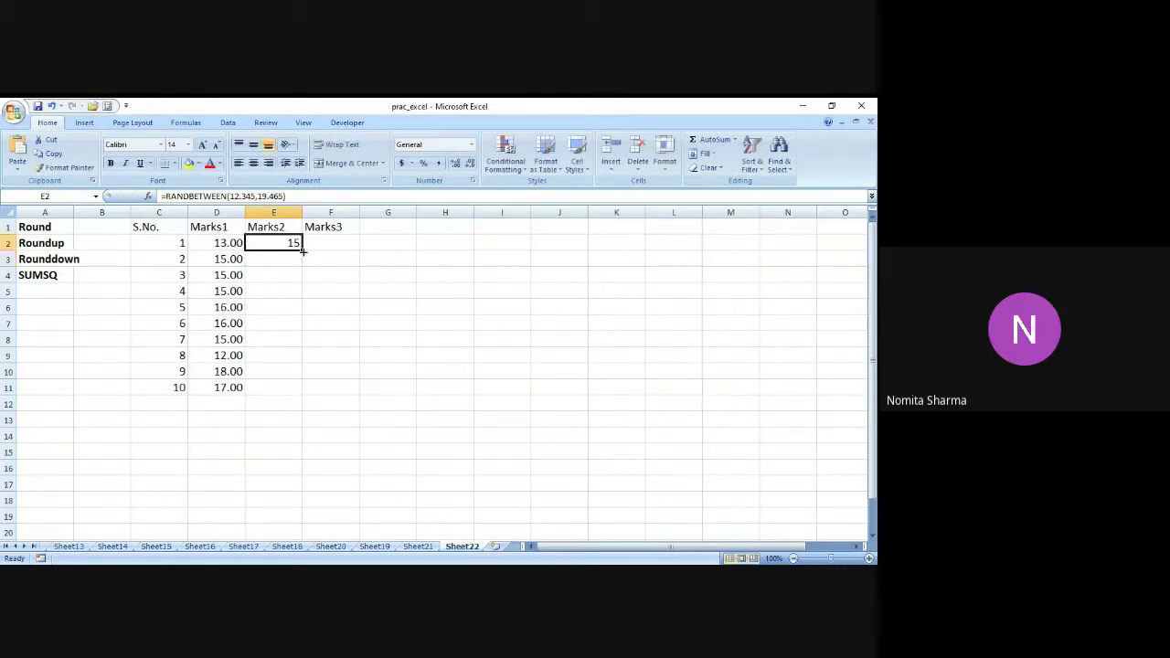
pyautogui.moveTo(301, 251); pyautogui.dragTo(298, 396)
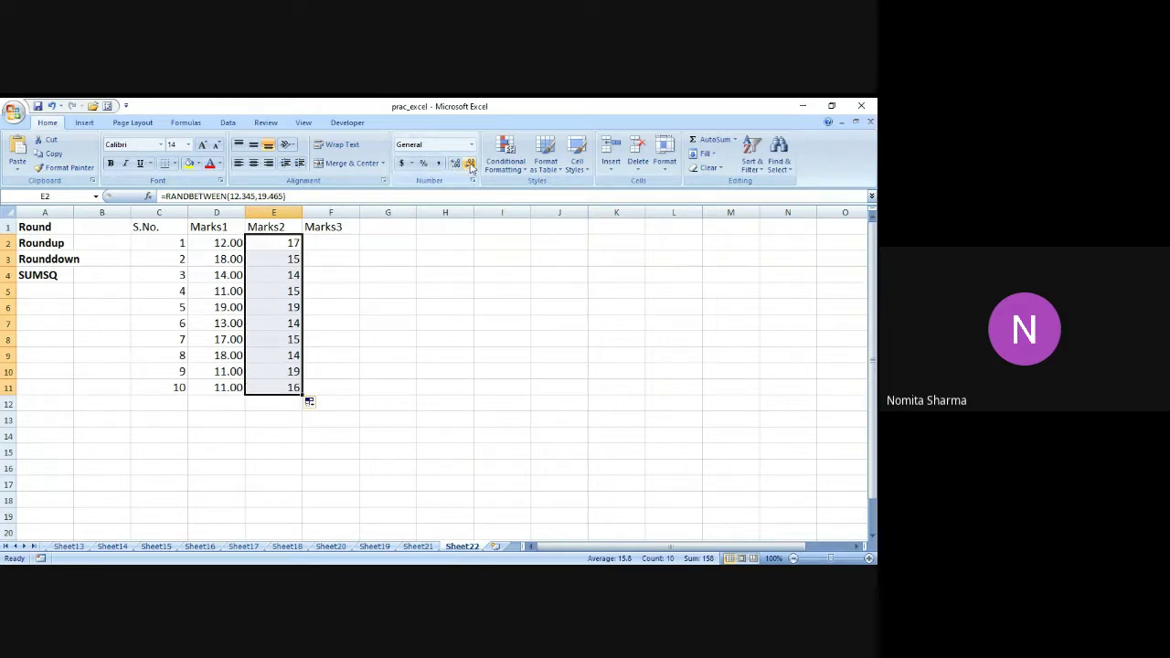
pyautogui.click(457, 165)
pyautogui.click(457, 165)
pyautogui.click(457, 165)
pyautogui.click(457, 165)
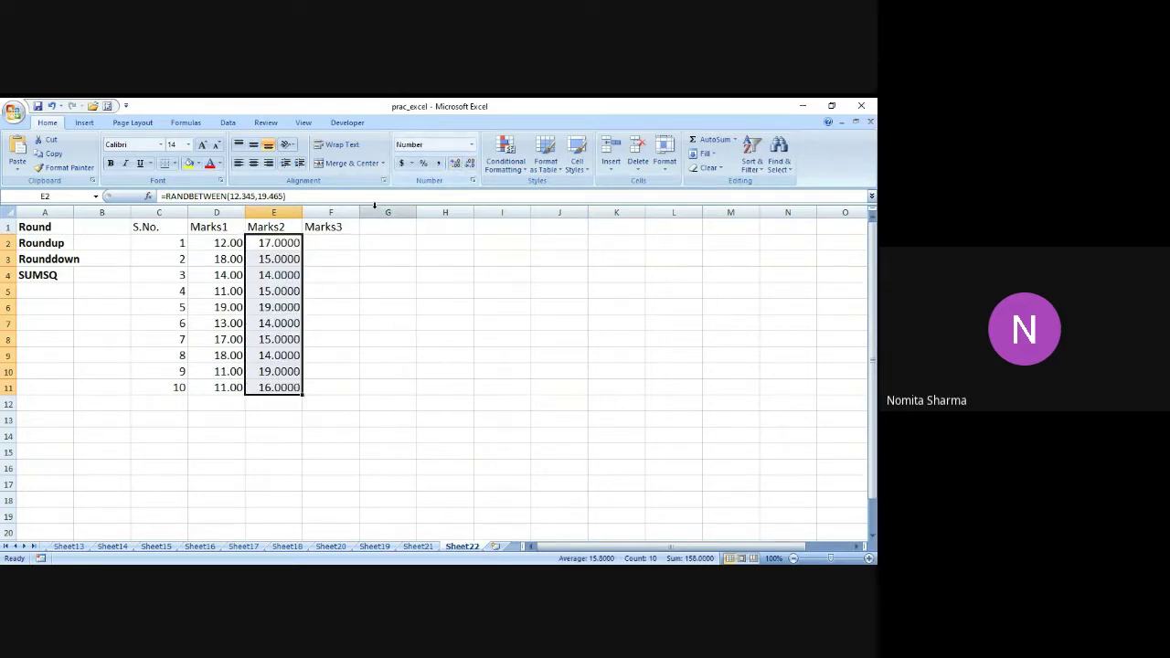
pyautogui.click(469, 163)
pyautogui.click(470, 163)
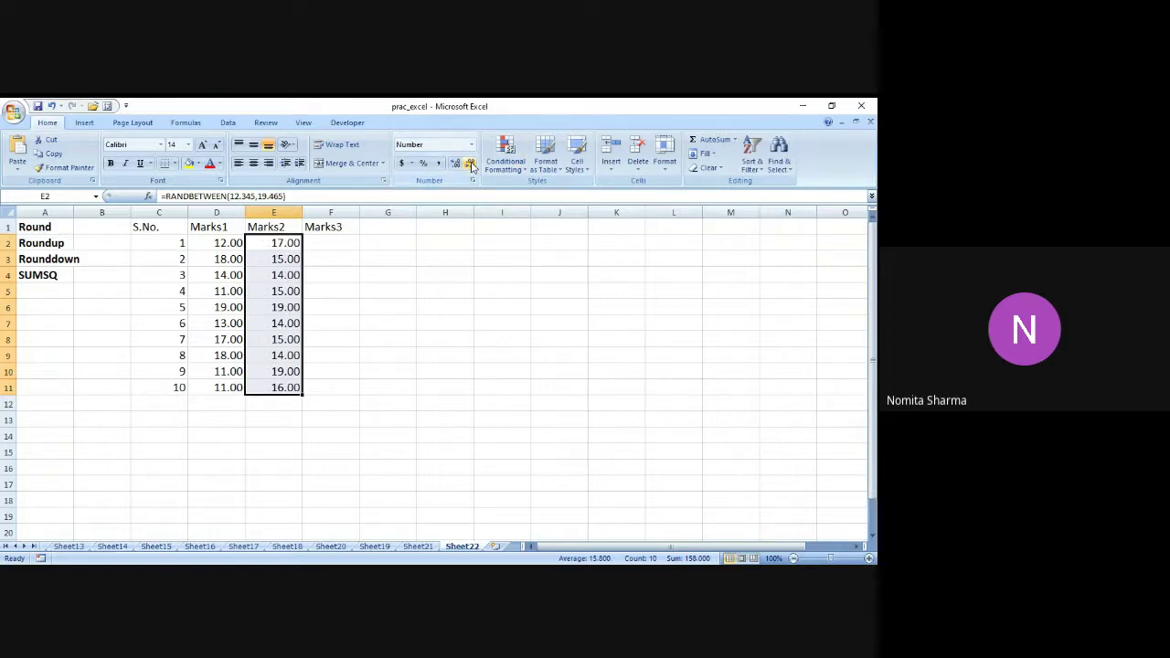
# Step: Enter =RANDBETWEEN(10/6,11/3)/10 in F2 under Marks3 and fill it across the range F2:I11
pyautogui.click(323, 244)
pyautogui.write('=r')
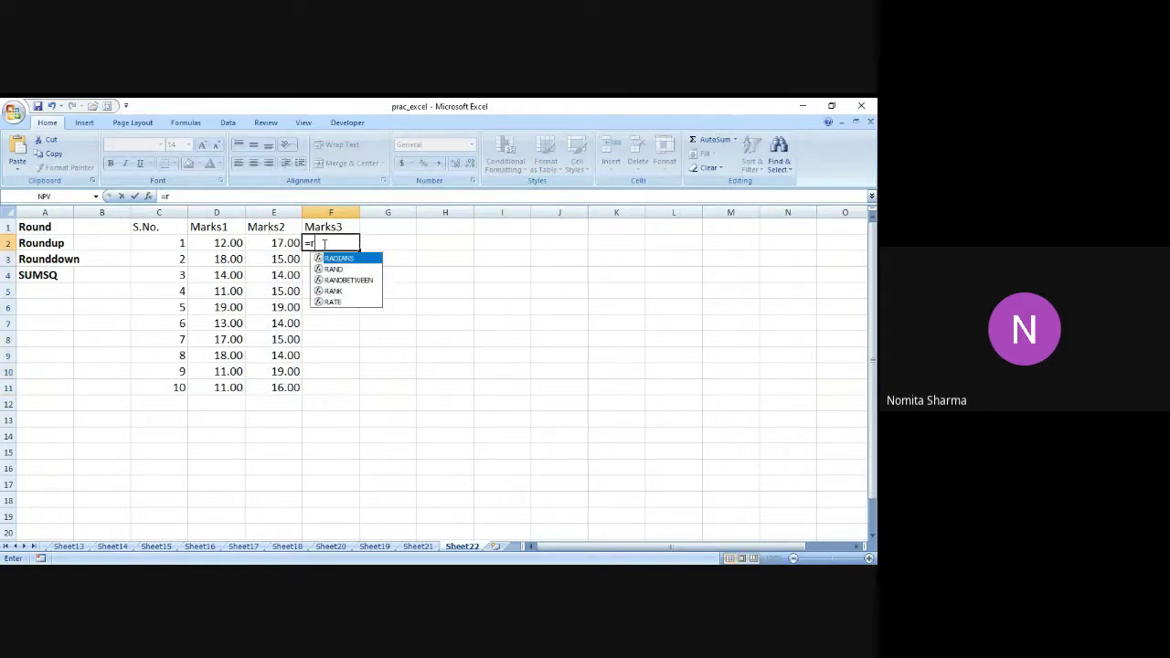
pyautogui.write('andbetwee')
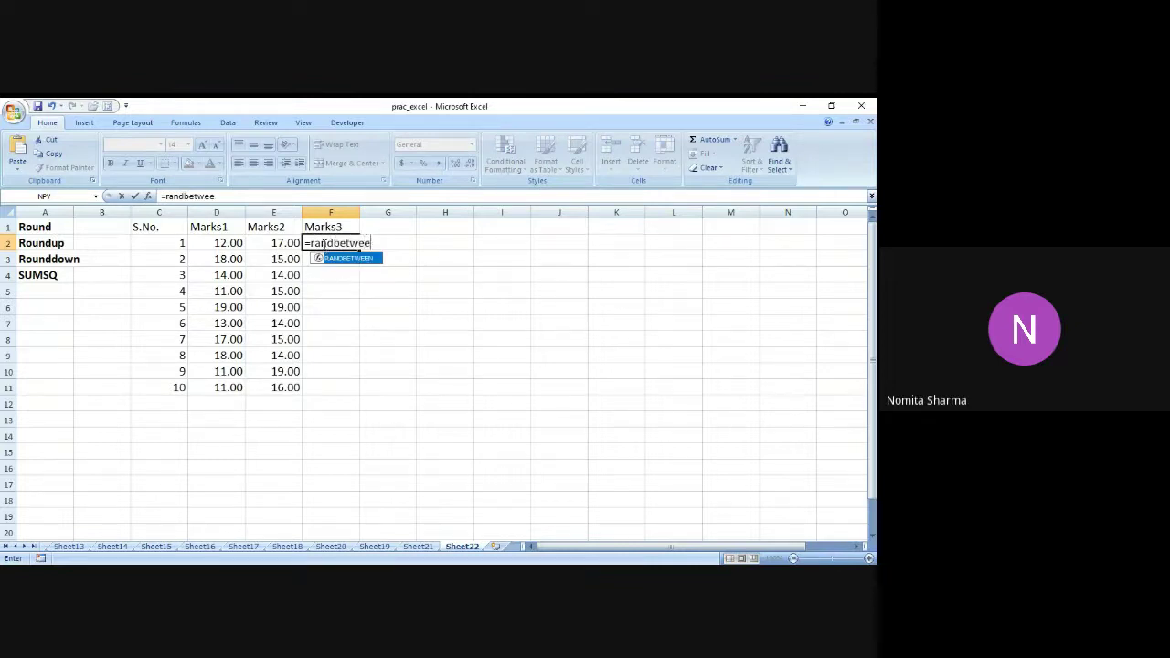
pyautogui.write('n(10')
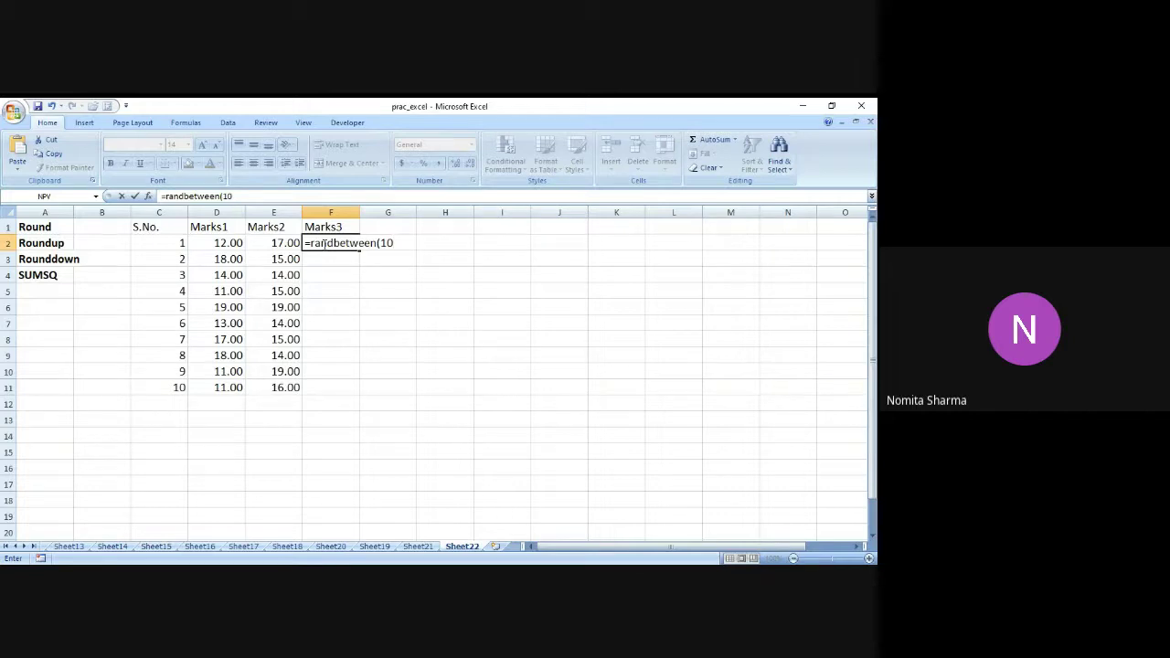
pyautogui.write('/6,11/3')
pyautogui.write(')/10')
pyautogui.press('Return')
pyautogui.click(322, 243)
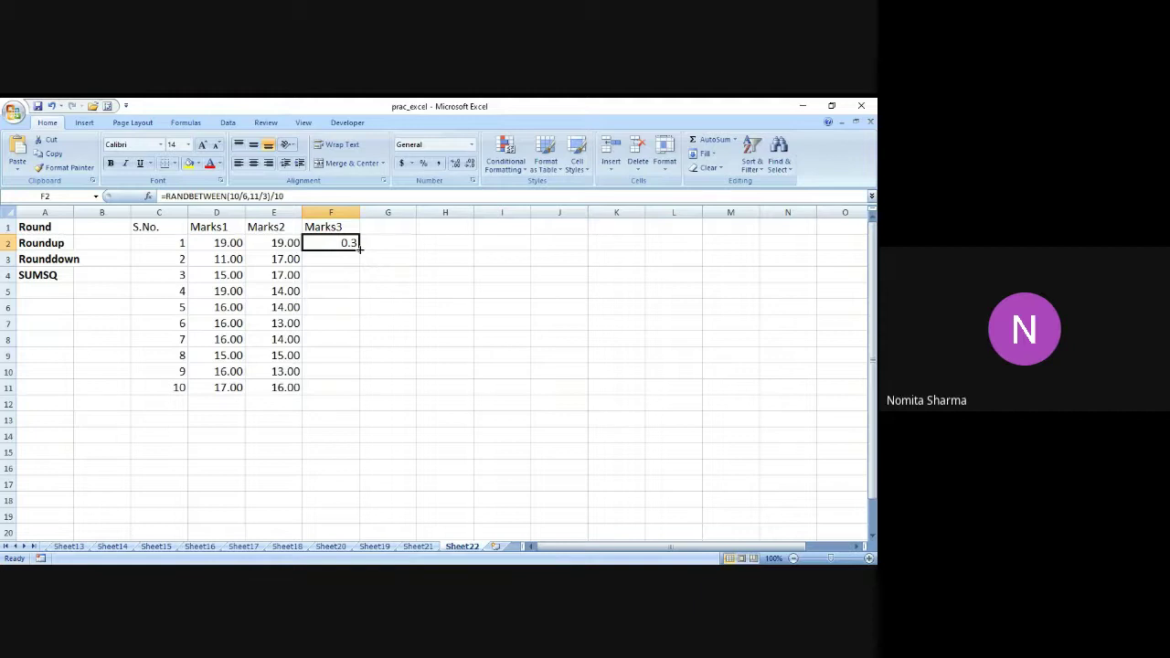
pyautogui.moveTo(358, 250); pyautogui.dragTo(517, 400)
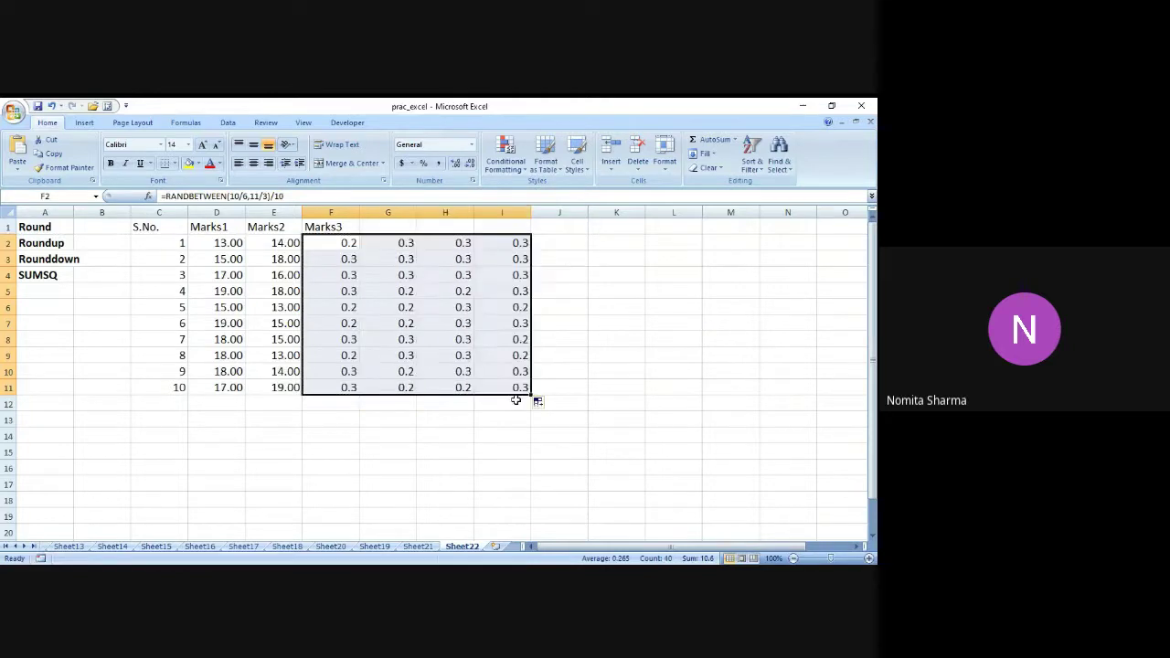
# Step: Replace the divisor at the end of the RANDBETWEEN formula in F2 with a smaller number
pyautogui.click(329, 240)
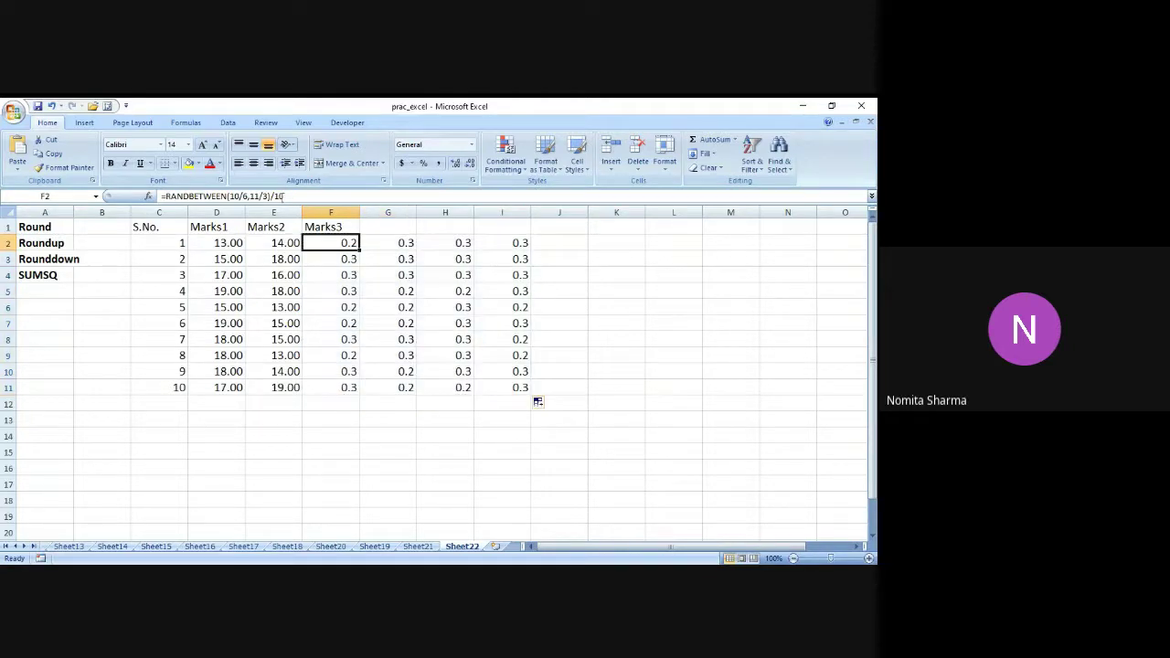
pyautogui.click(297, 196)
pyautogui.press('BackSpace')
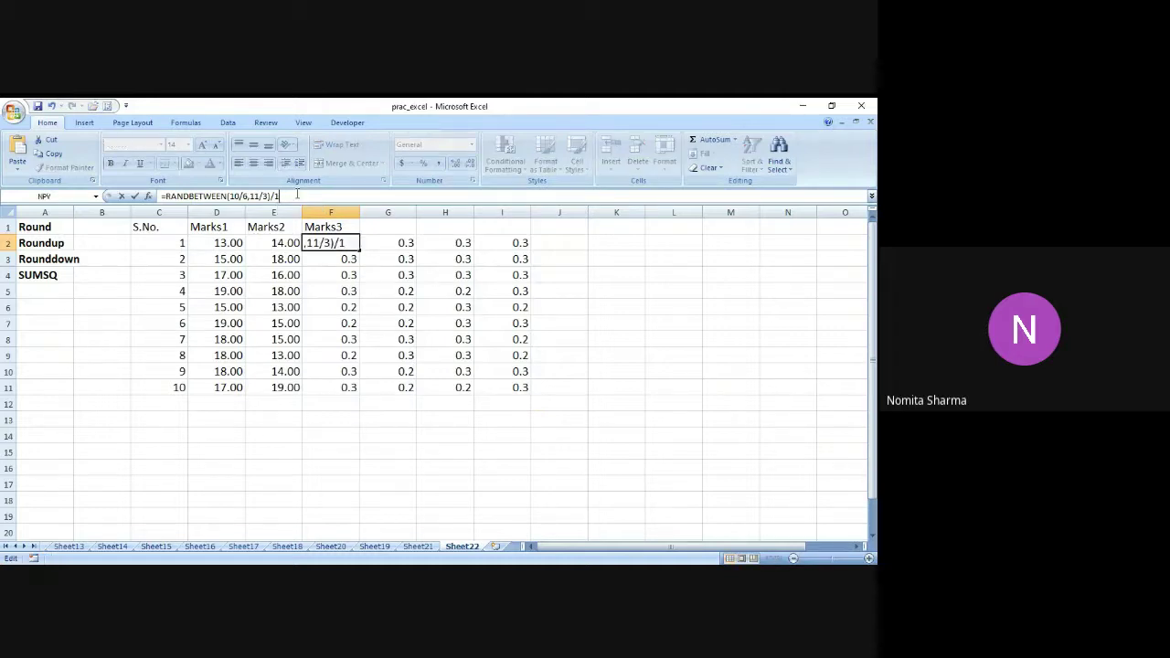
pyautogui.write('0')
pyautogui.press('Return')
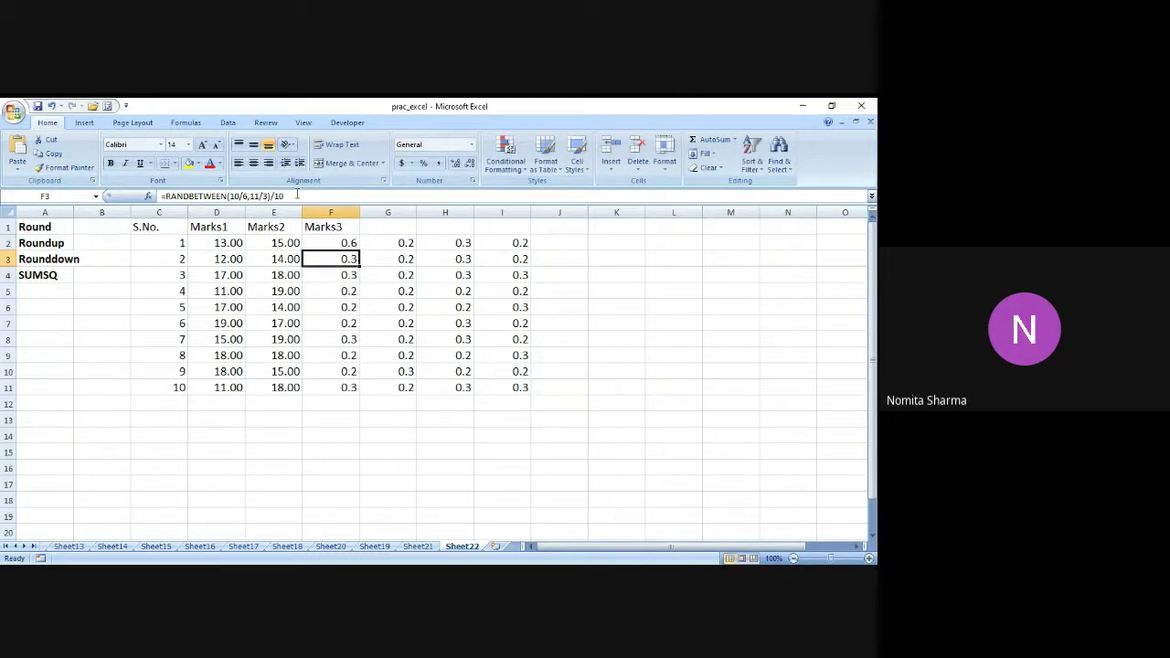
# Step: Change the divisor at the end of the RANDBETWEEN formula in F6 to 7
pyautogui.press('Down')
pyautogui.press('Down')
pyautogui.press('Down')
pyautogui.click(297, 196)
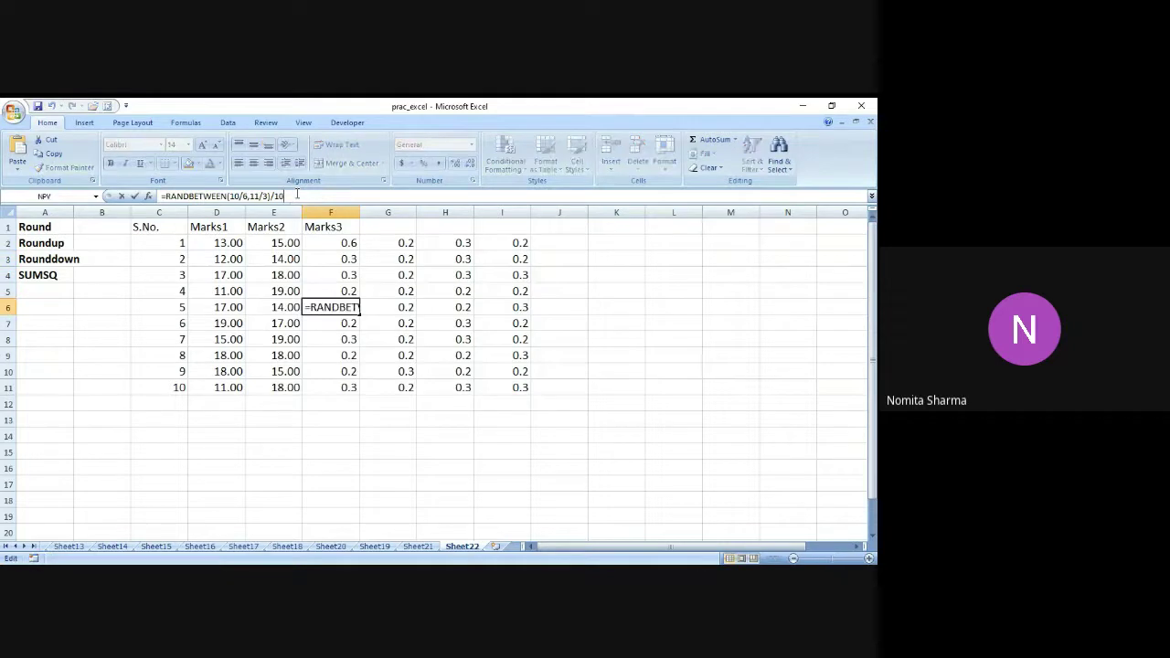
pyautogui.press('BackSpace')
pyautogui.press('BackSpace')
pyautogui.write('7')
pyautogui.press('Return')
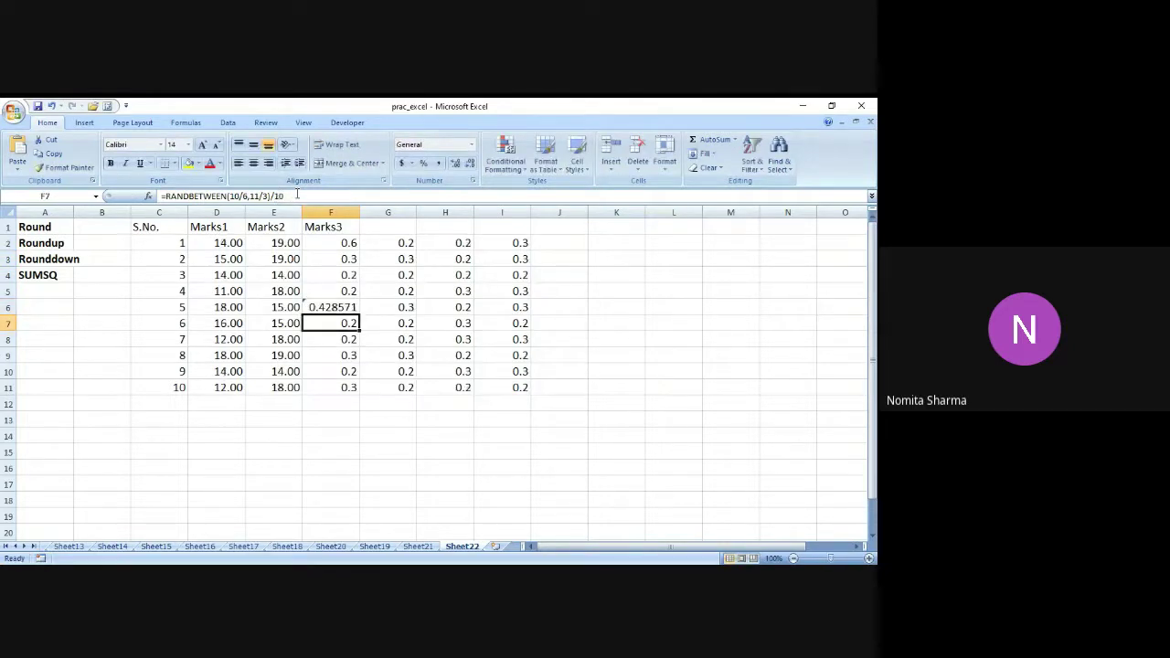
# Step: Change the divisor at the end of the RANDBETWEEN formula in F9 to 8
pyautogui.press('Down')
pyautogui.press('Down')
pyautogui.click(297, 195)
pyautogui.press('BackSpace')
pyautogui.press('BackSpace')
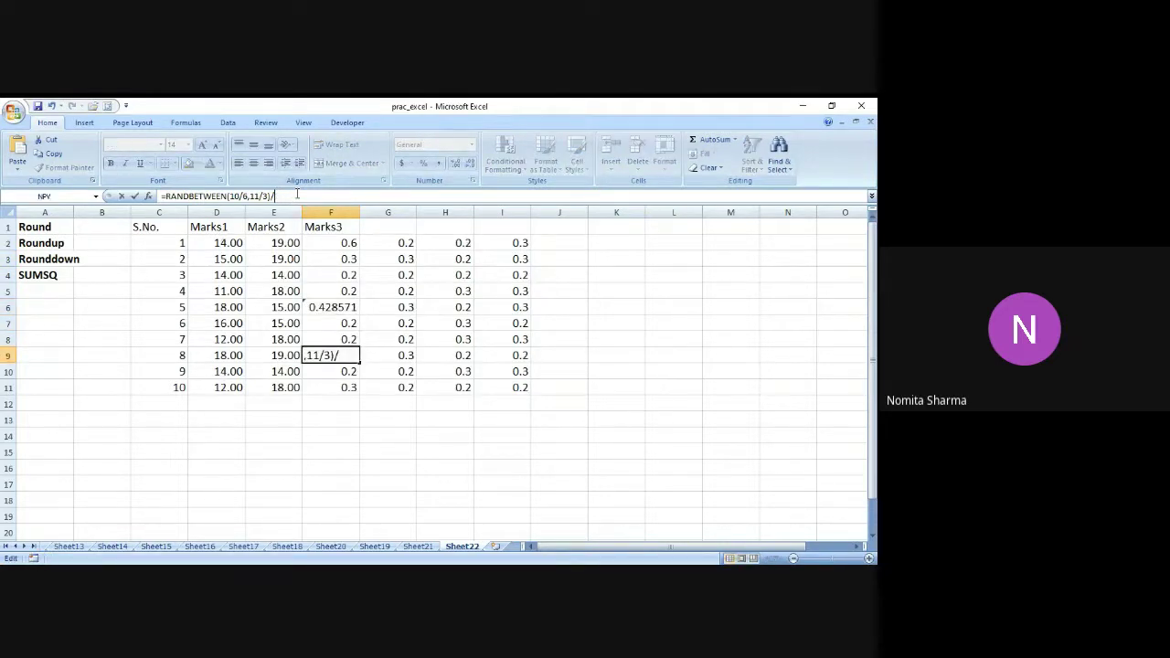
pyautogui.write('8')
pyautogui.press('Return')
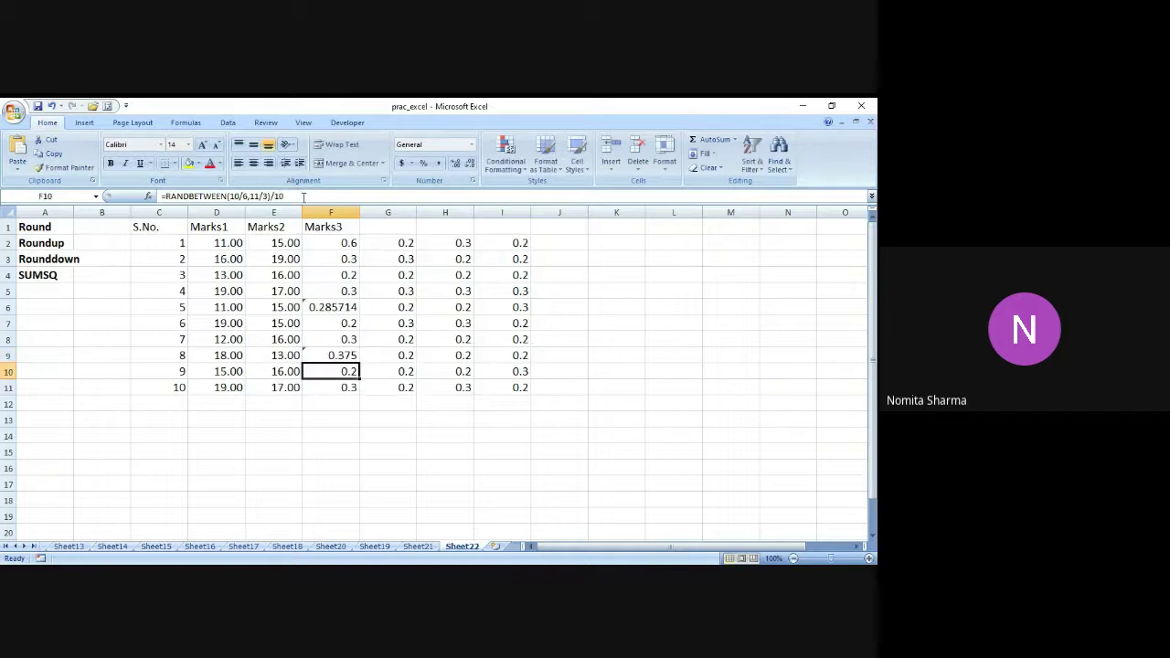
# Step: Change the divisor at the end of the RANDBETWEEN formula in G2 to 4
pyautogui.click(400, 243)
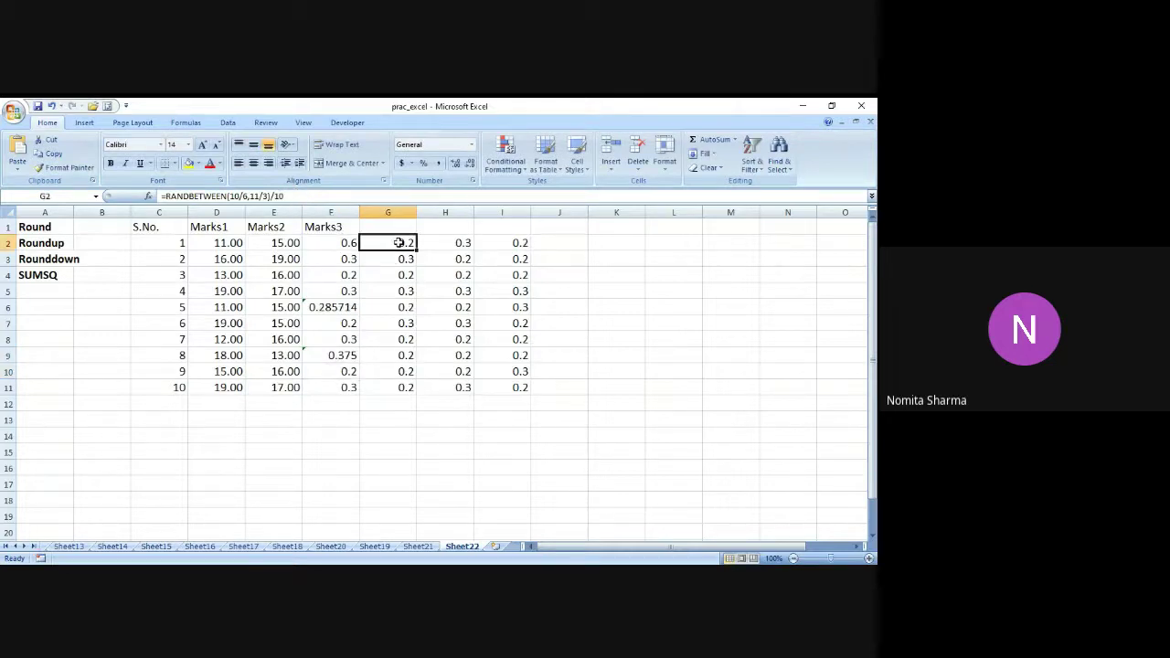
pyautogui.click(406, 196)
pyautogui.press('BackSpace')
pyautogui.press('BackSpace')
pyautogui.write('4')
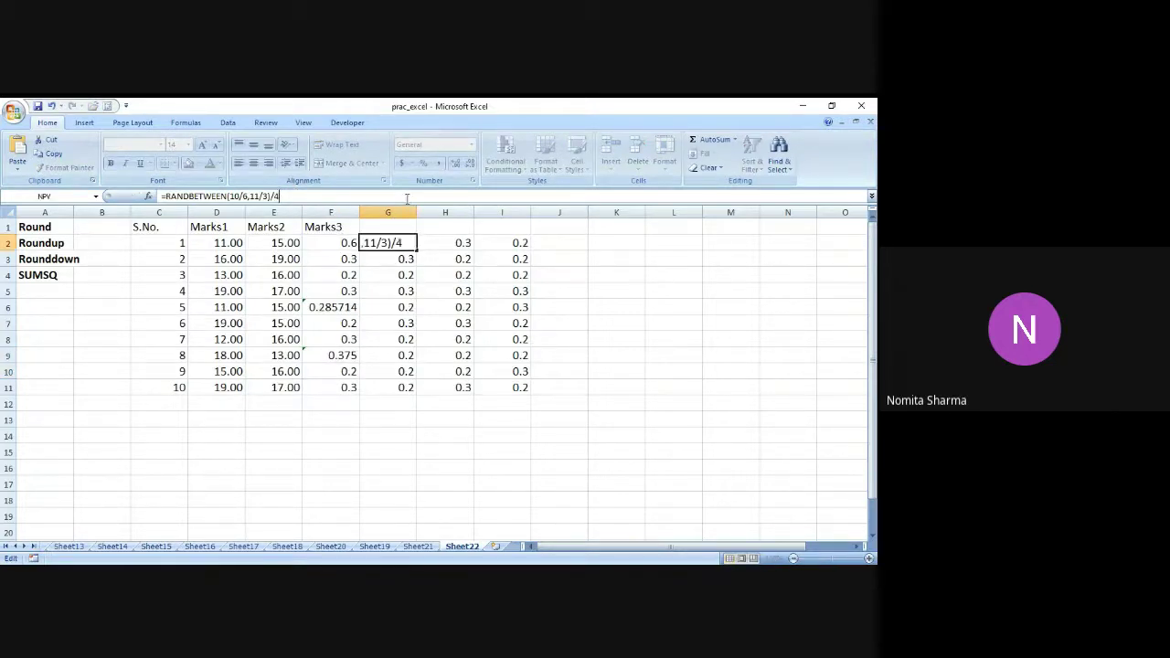
pyautogui.press('Return')
# Step: Replace the divisor at the end of the RANDBETWEEN formula in G4 with a smaller number
pyautogui.press('Return')
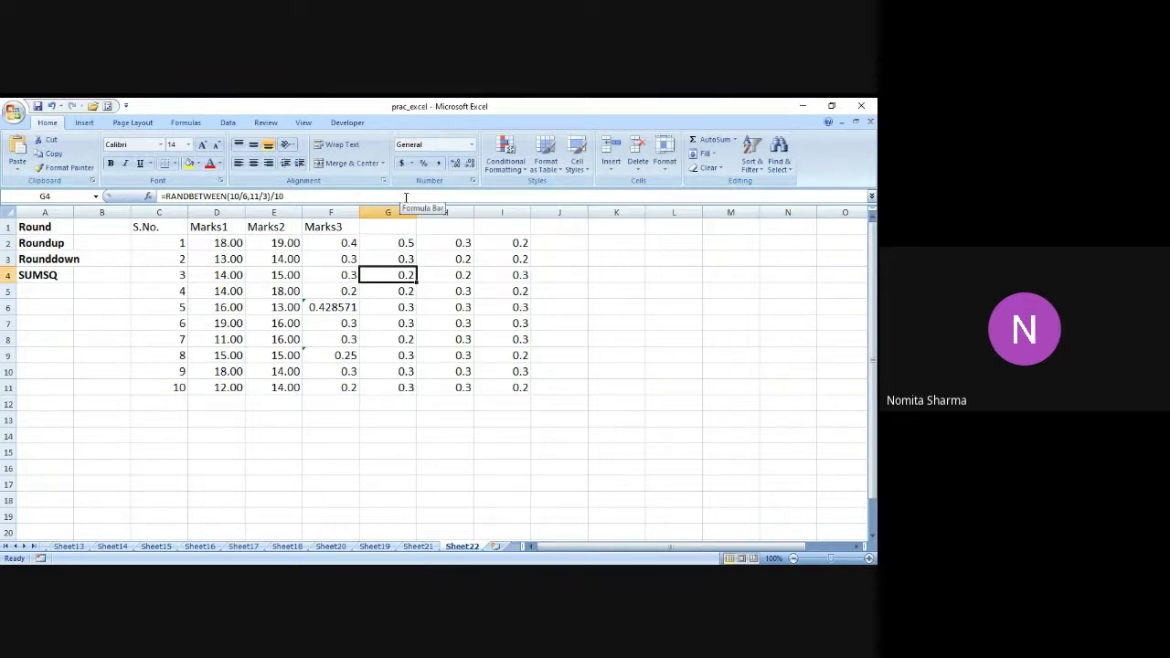
pyautogui.click(406, 197)
pyautogui.press('BackSpace')
pyautogui.press('BackSpace')
pyautogui.write('6')
pyautogui.press('Return')
# Step: Change the divisor at the end of the RANDBETWEEN formula in G8 to 2
pyautogui.press('Return')
pyautogui.press('Return')
pyautogui.press('Return')
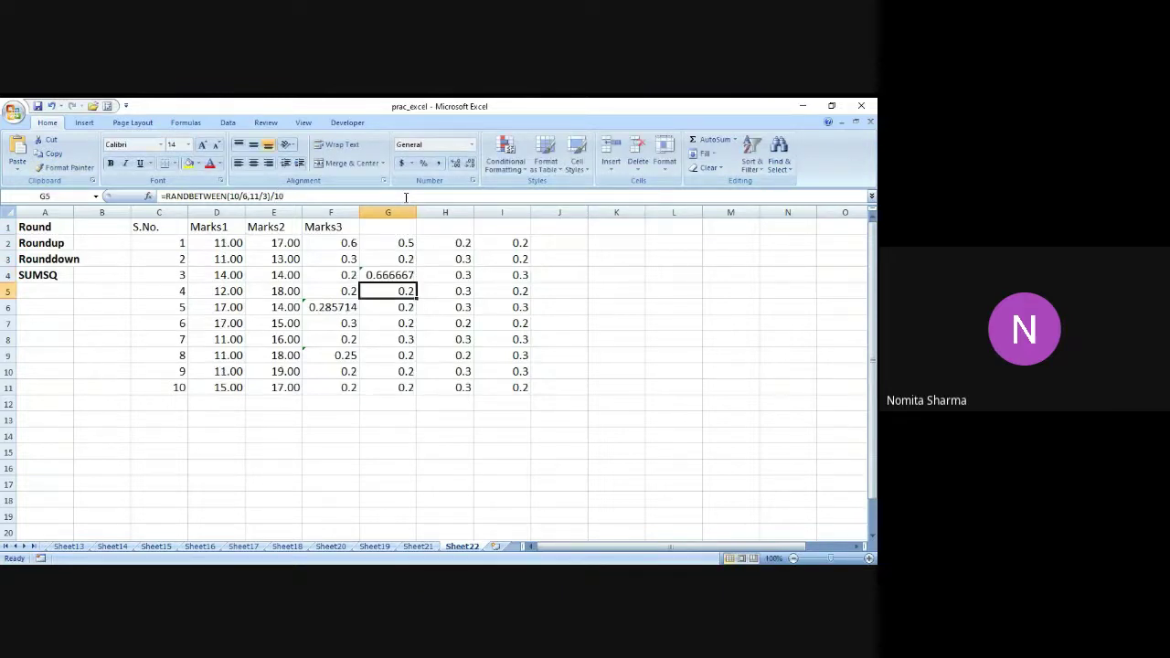
pyautogui.click(406, 197)
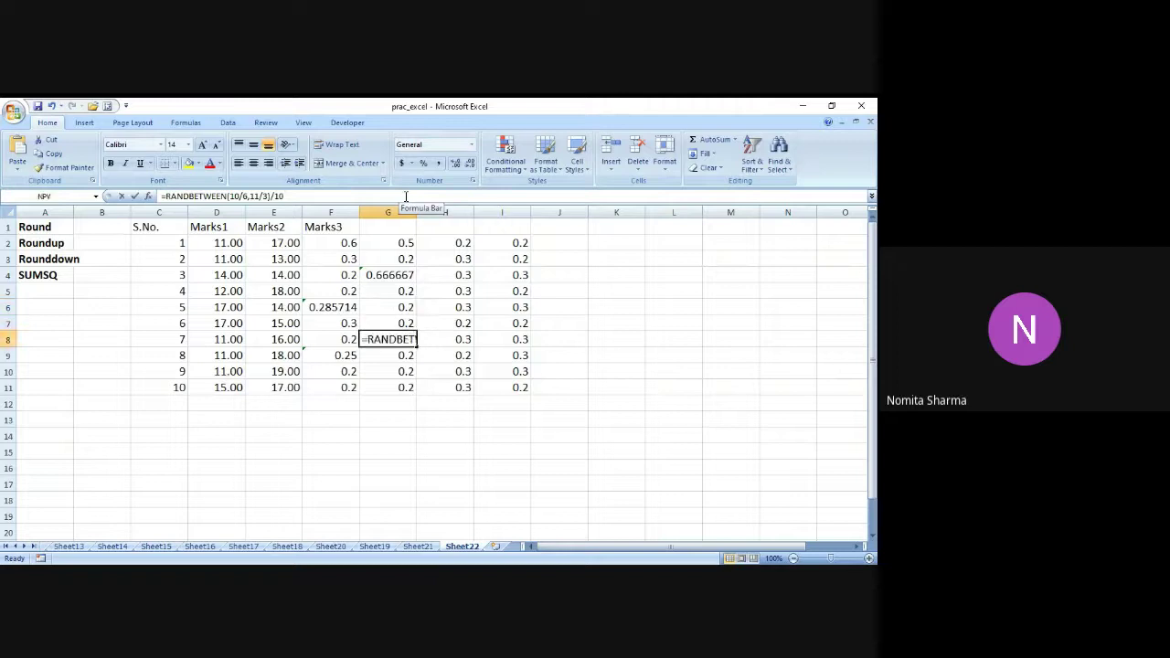
pyautogui.press('BackSpace')
pyautogui.press('BackSpace')
pyautogui.write('2')
pyautogui.press('Return')
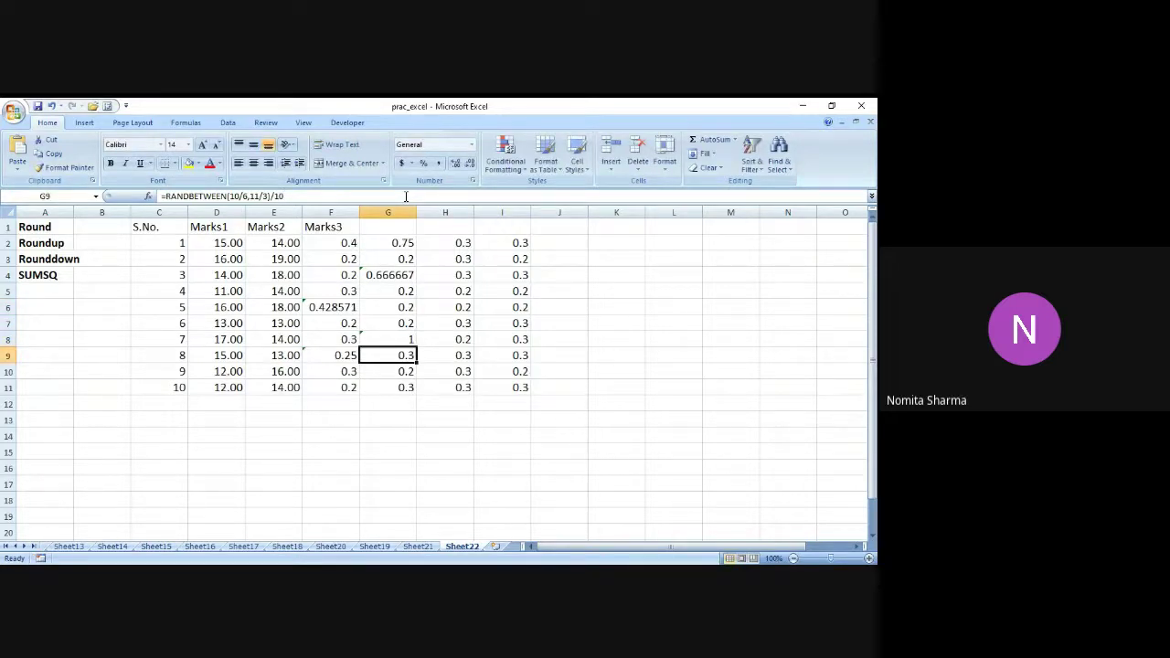
# Step: Change the divisor at the end of the RANDBETWEEN formula in G10 to 8
pyautogui.press('Return')
pyautogui.click(406, 196)
pyautogui.press('BackSpace')
pyautogui.press('BackSpace')
pyautogui.write('1')
pyautogui.press('BackSpace')
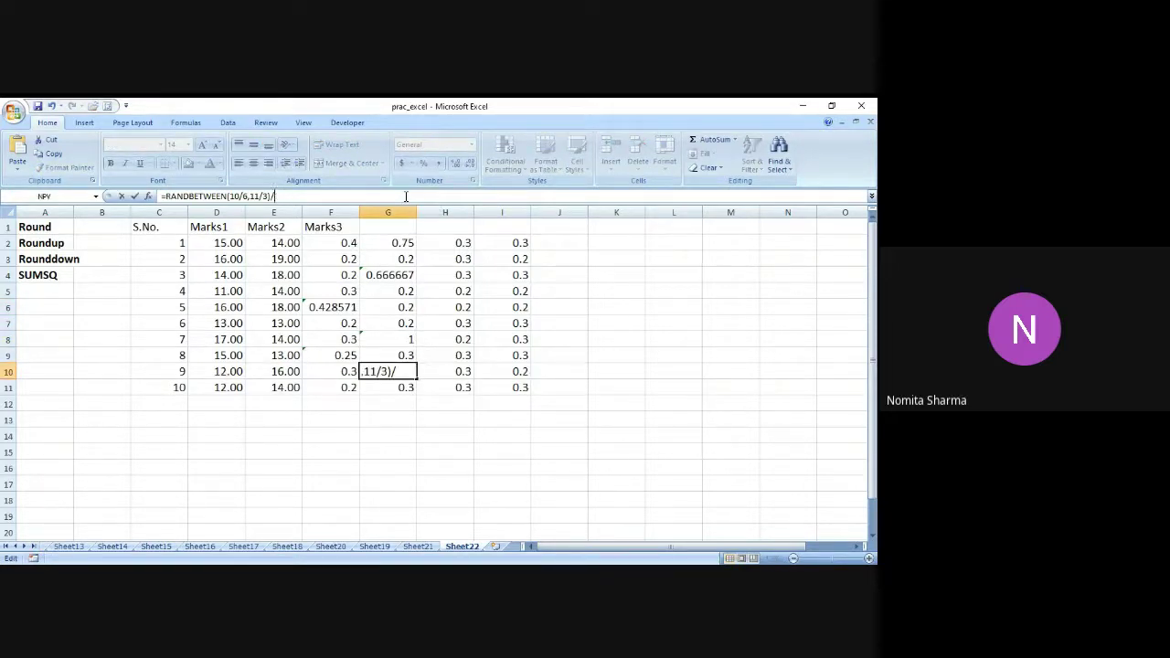
pyautogui.write('8')
pyautogui.press('Return')
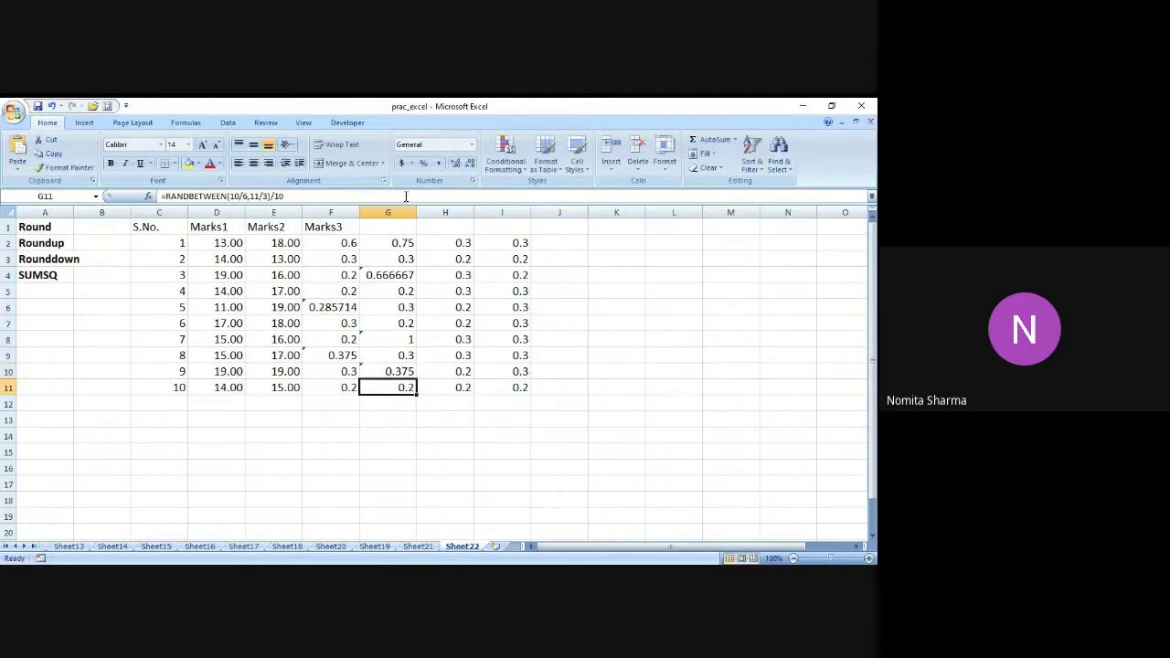
# Step: Clear the surplus random numbers from the range H2:J11
pyautogui.press('Up')
pyautogui.press('Up')
pyautogui.press('Up')
pyautogui.press('Up')
pyautogui.press('Up')
pyautogui.press('Right')
pyautogui.press('Up')
pyautogui.press('Up')
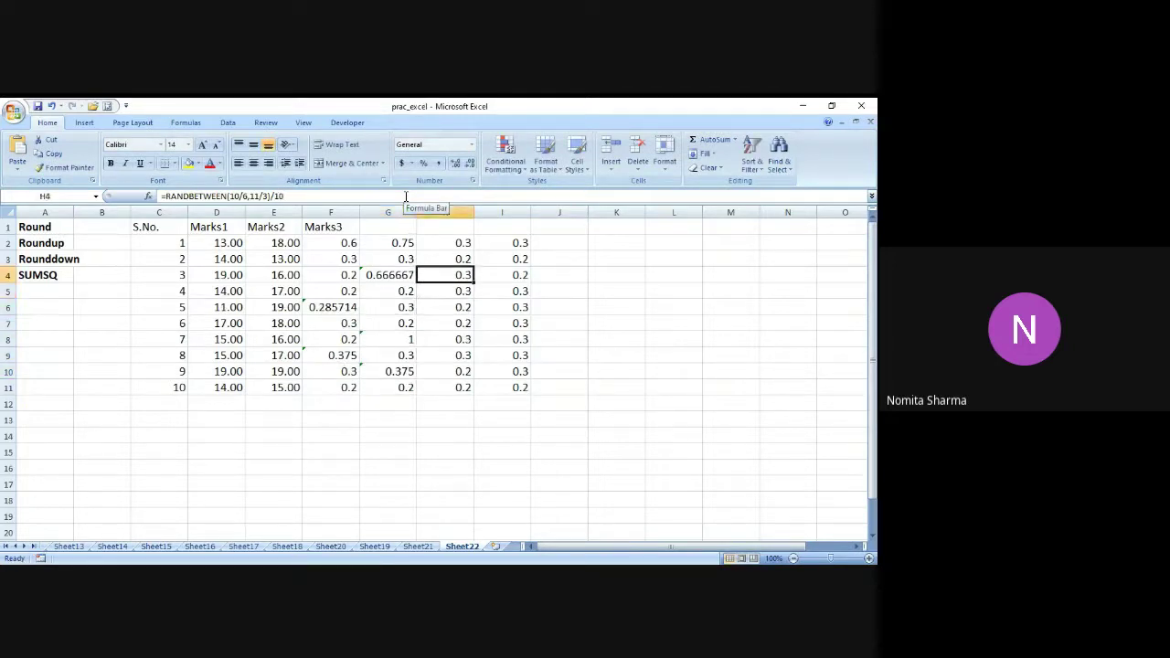
pyautogui.press('Up')
pyautogui.press('Up')
pyautogui.hotkey('shift', 'Right')
pyautogui.hotkey('shift', 'Right')
pyautogui.hotkey('shift', 'Down')
pyautogui.hotkey('shift', 'Down')
pyautogui.hotkey('shift', 'Down')
pyautogui.hotkey('shift', 'Down')
pyautogui.hotkey('shift', 'Down')
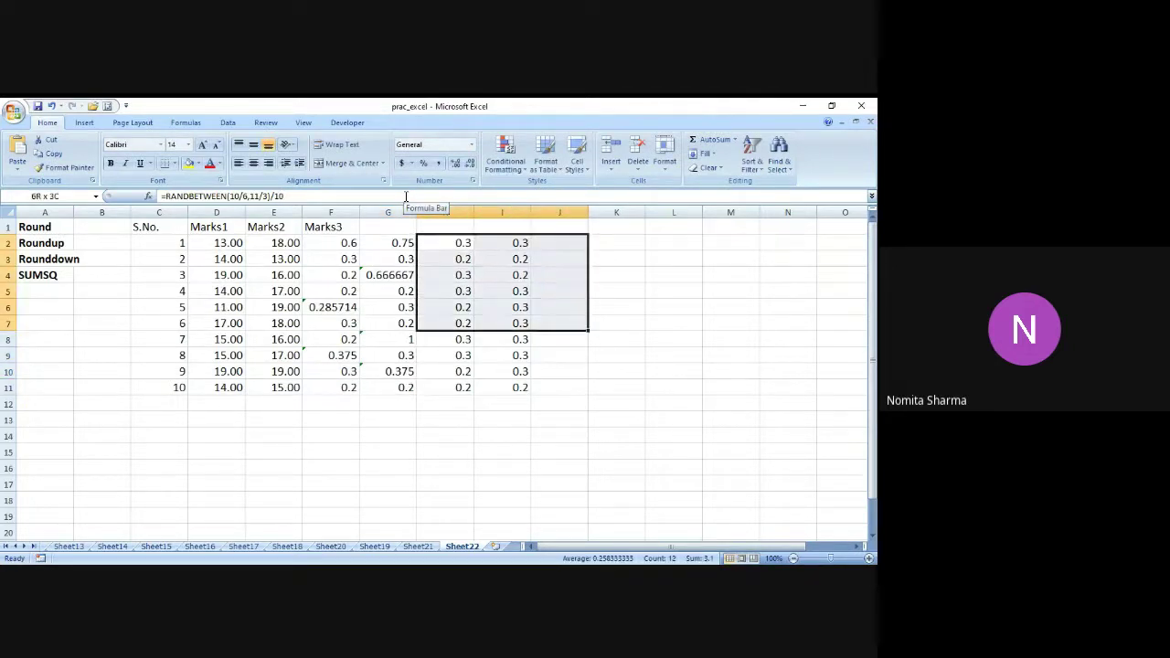
pyautogui.hotkey('shift', 'Down')
pyautogui.hotkey('shift', 'Down')
pyautogui.hotkey('shift', 'Down')
pyautogui.hotkey('shift', 'Down')
pyautogui.hotkey('ctrl', 'c')
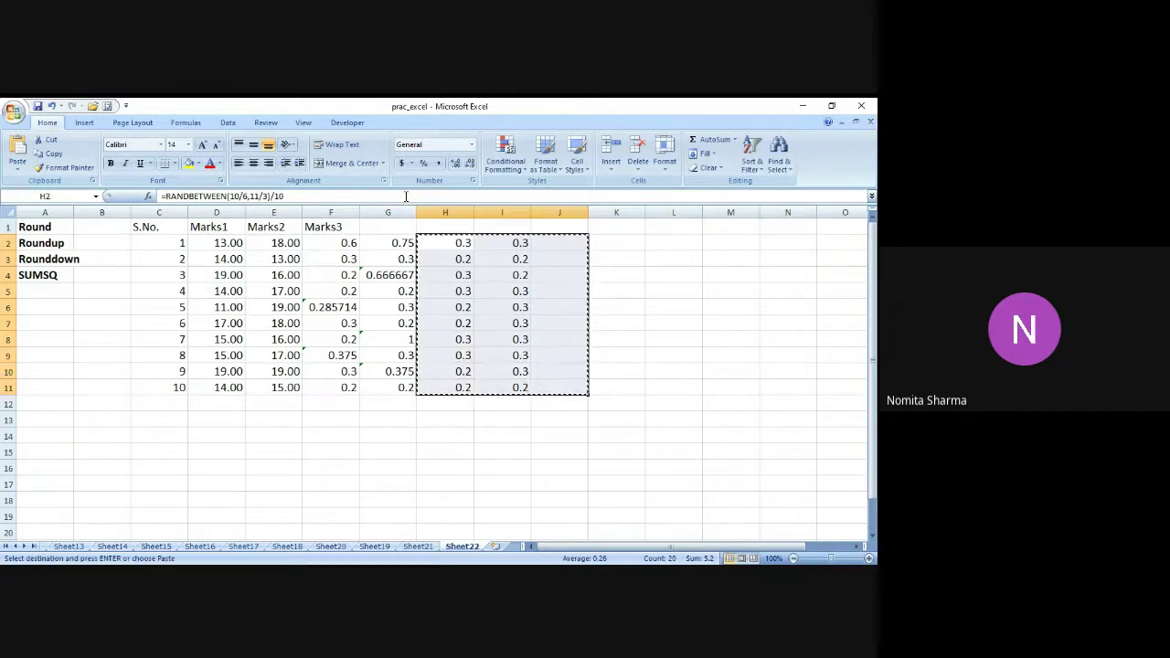
pyautogui.press('Delete')
pyautogui.press('Down')
pyautogui.press('Up')
pyautogui.press('Up')
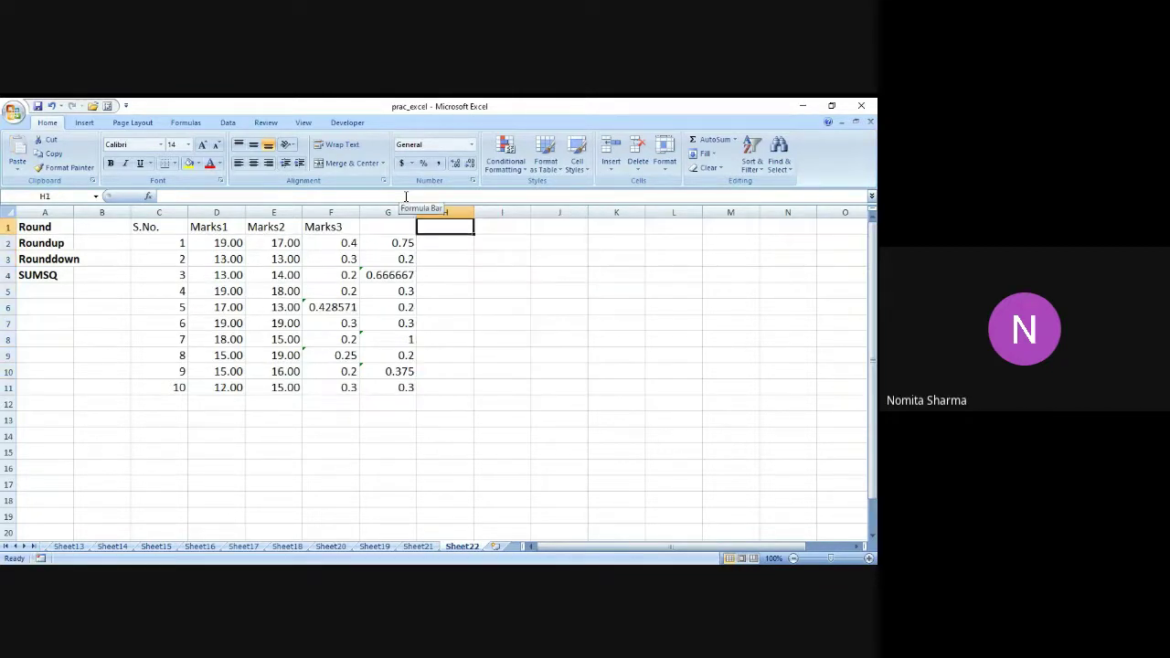
# Step: Try to enter =Round(f2) in H2 without a number of decimal places
pyautogui.press('Down')
pyautogui.write('=Ro')
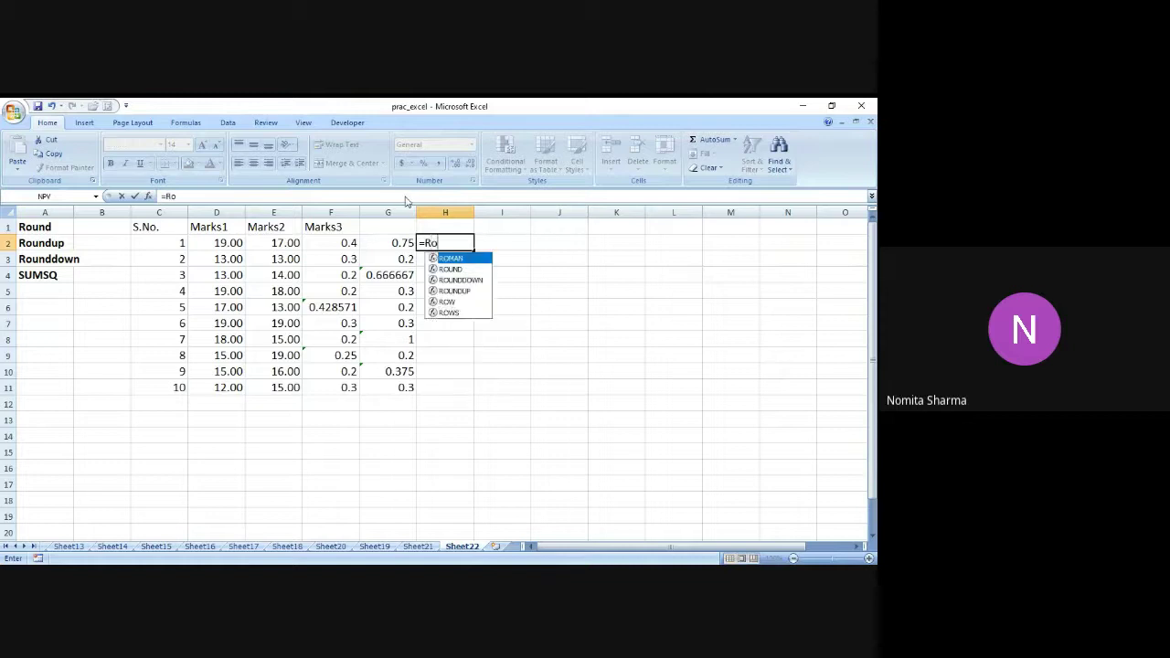
pyautogui.write('und(')
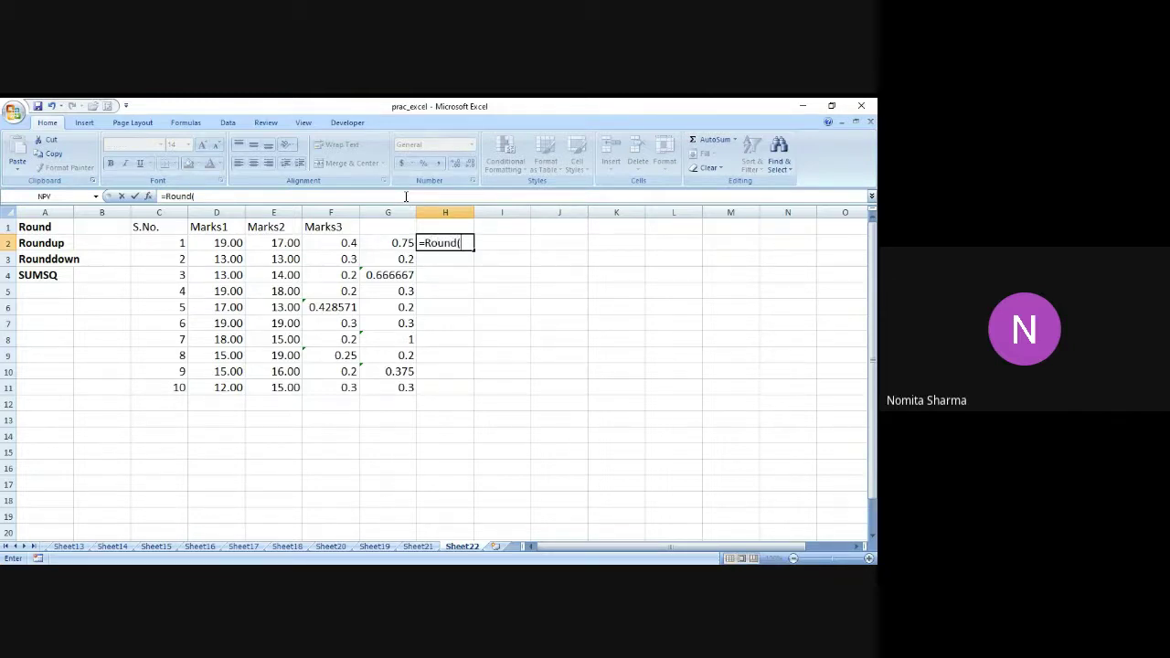
pyautogui.write('f2)')
pyautogui.press('Return')
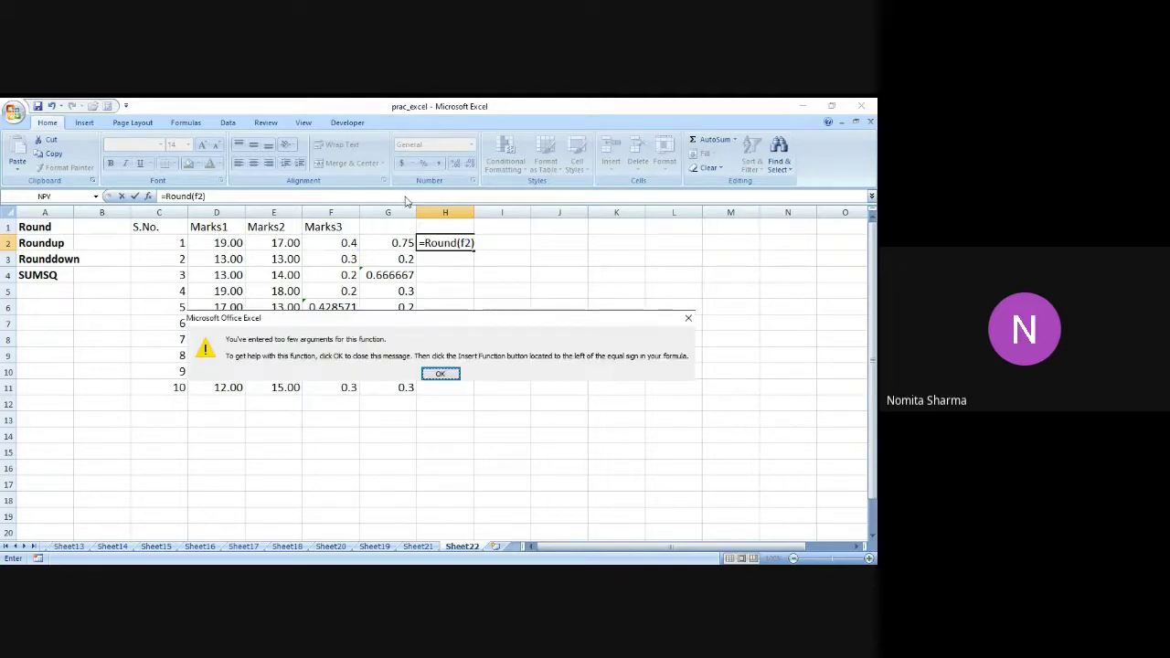
pyautogui.click(446, 375)
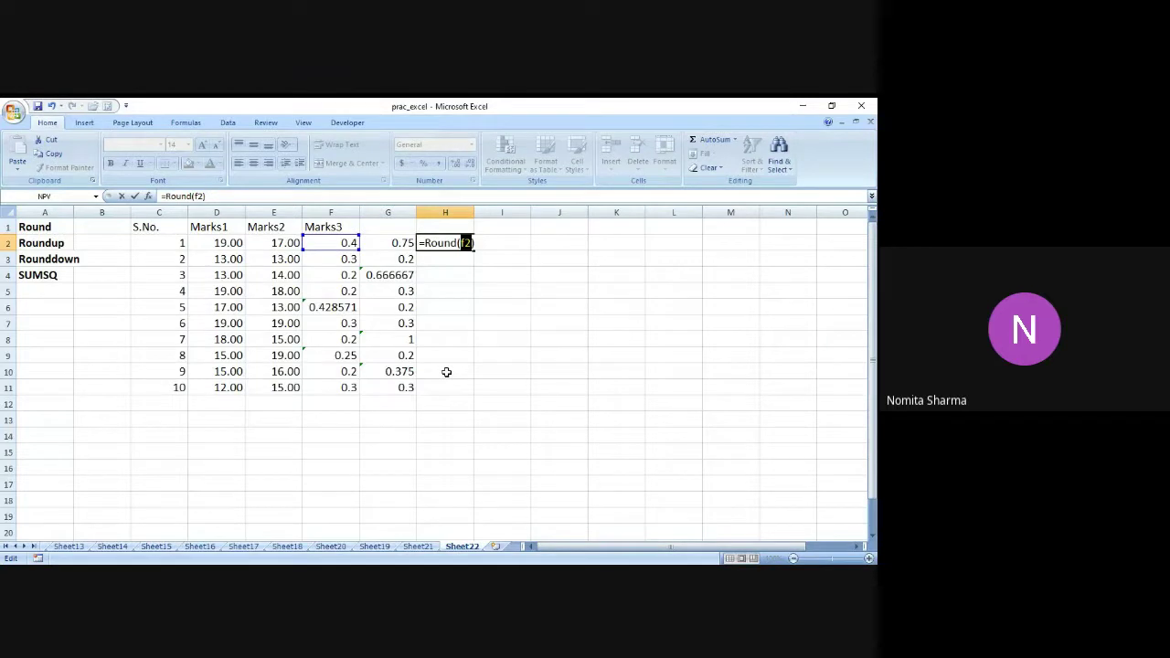
# Step: Change the formula in H2 so it rounds .4576 to 2 decimal places
pyautogui.write('.4576')
pyautogui.press('Return')
pyautogui.click(446, 372)
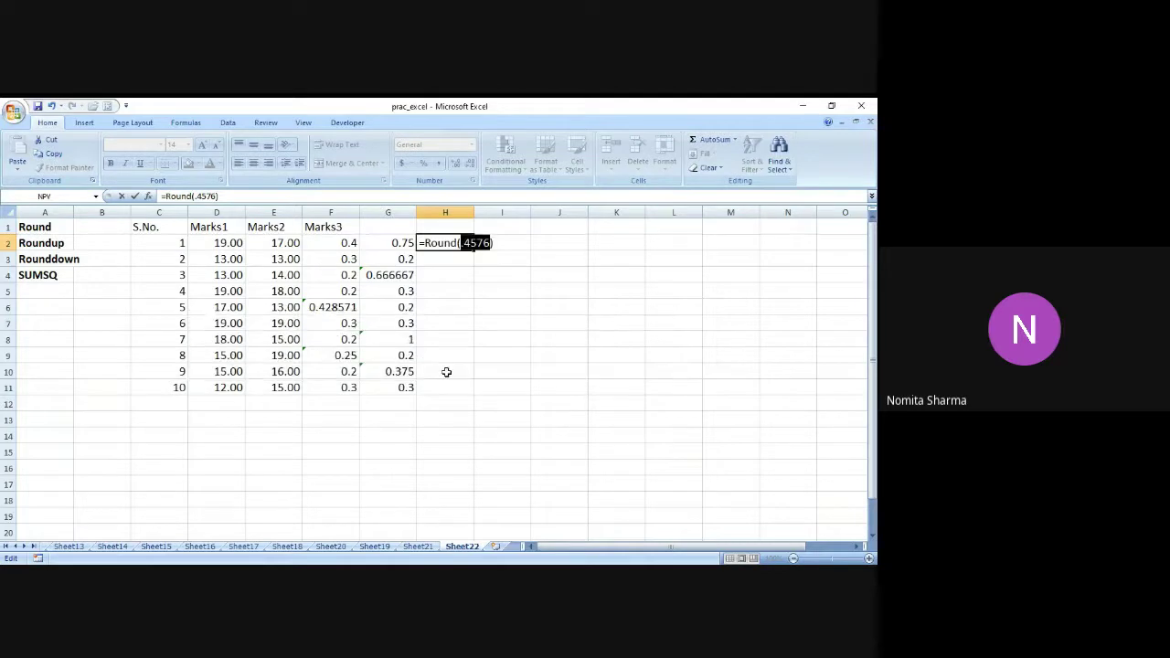
pyautogui.press('End')
pyautogui.press('Left')
pyautogui.write(',')
pyautogui.write('2')
pyautogui.press('Return')
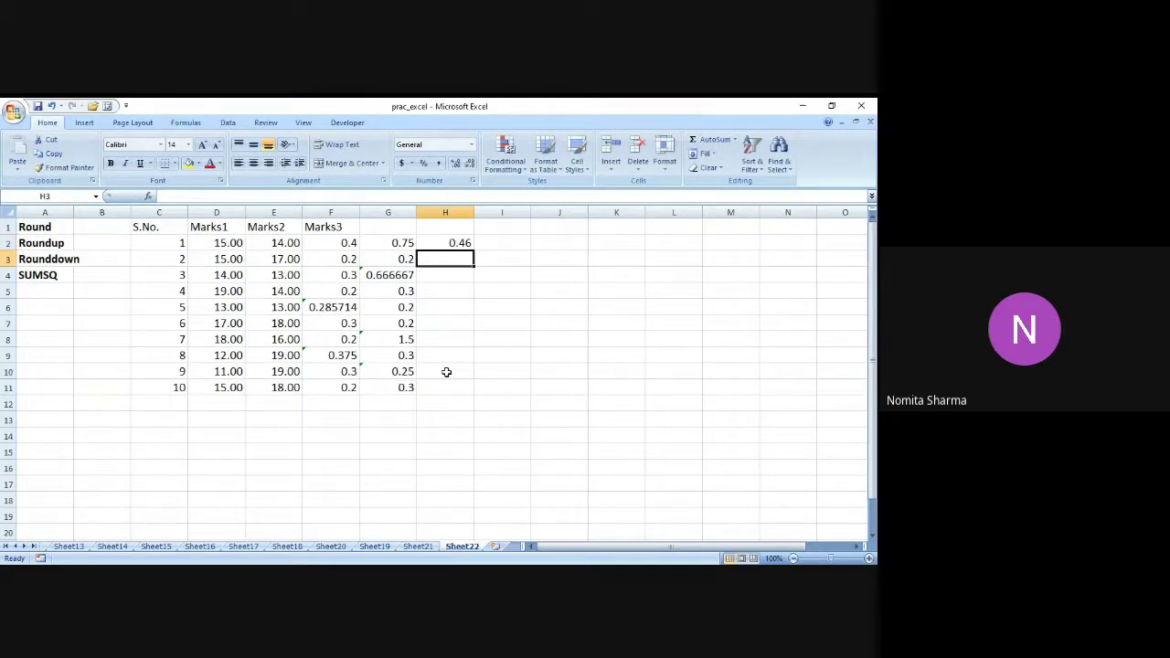
# Step: Enter =round(f2,2) in H3
pyautogui.write('=rou')
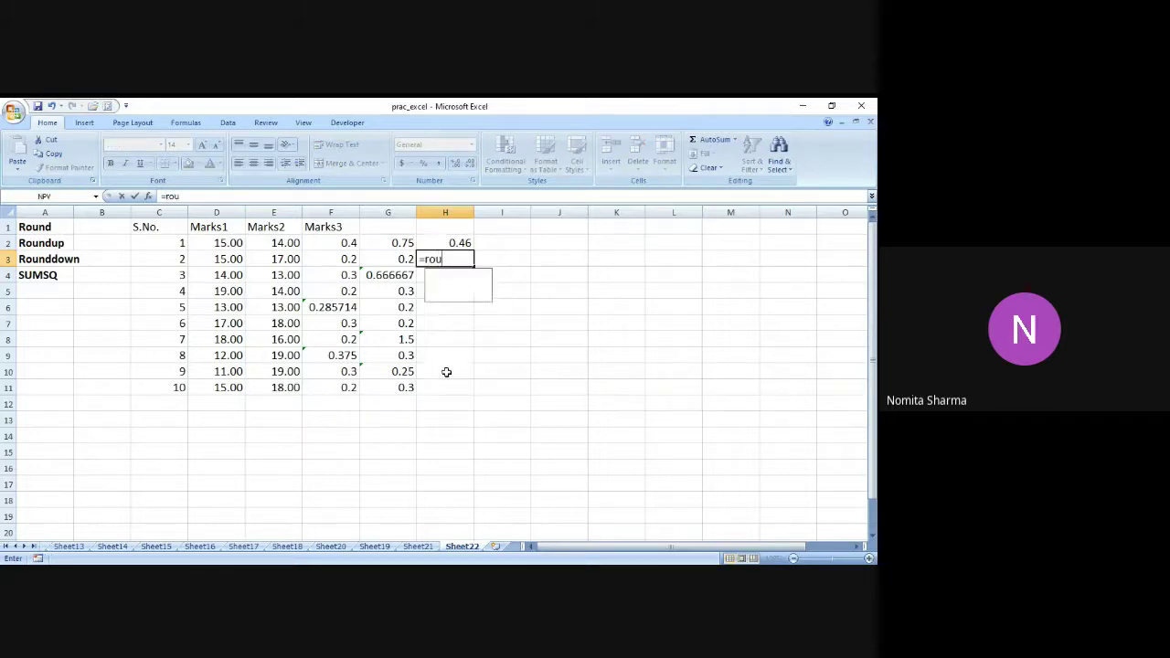
pyautogui.write('nd(')
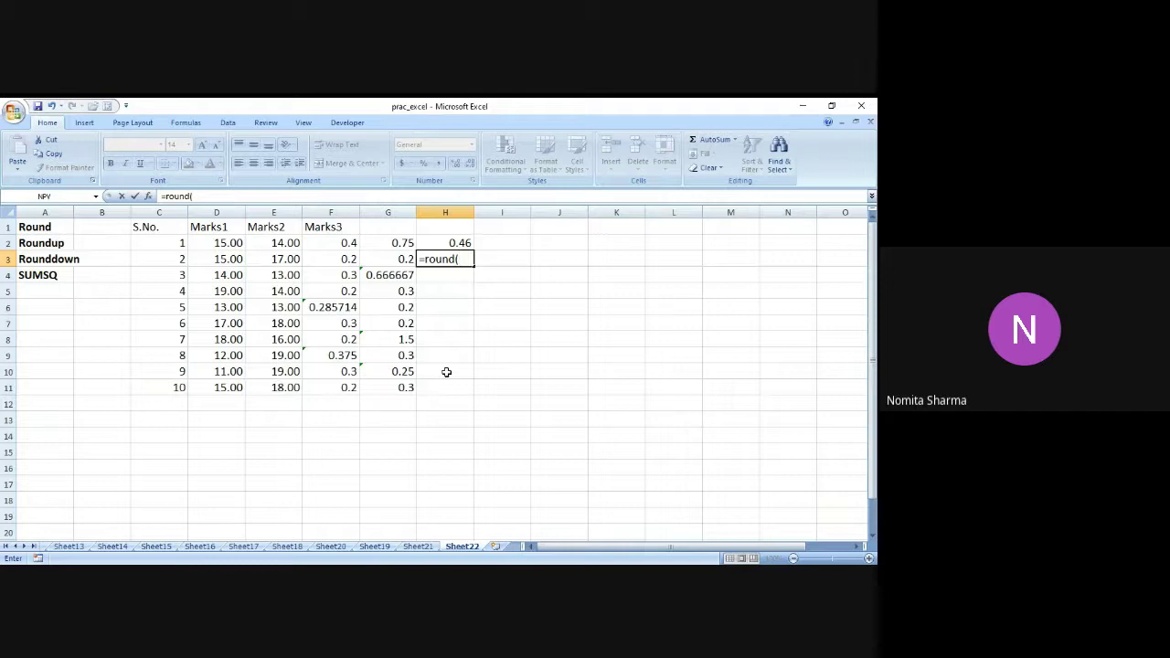
pyautogui.write('f2,2)')
pyautogui.press('Return')
pyautogui.press('Up')
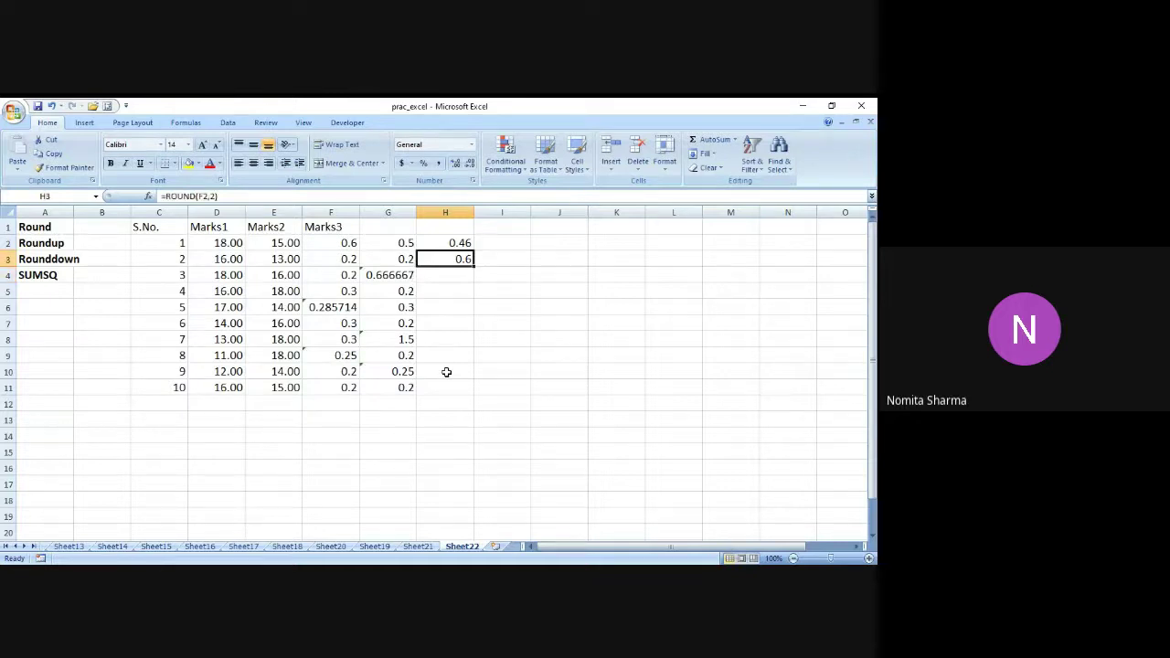
# Step: Replace the formula in H2 with =round(f2,2) and clear H3
pyautogui.press('Up')
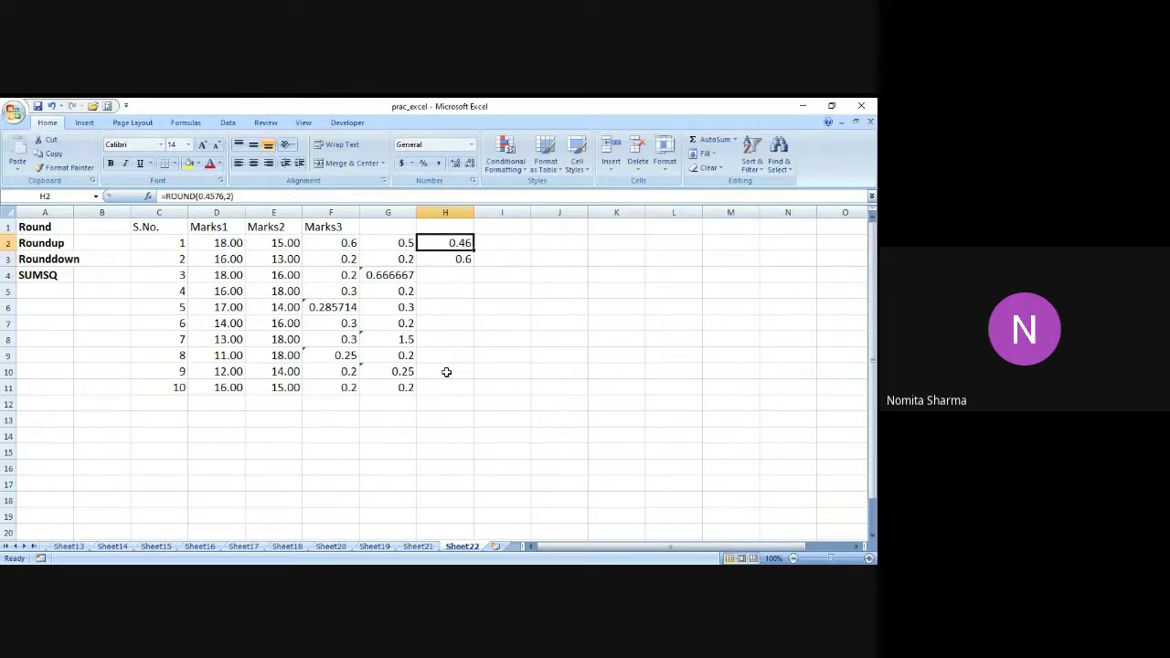
pyautogui.press('Down')
pyautogui.press('Up')
pyautogui.write('=round')
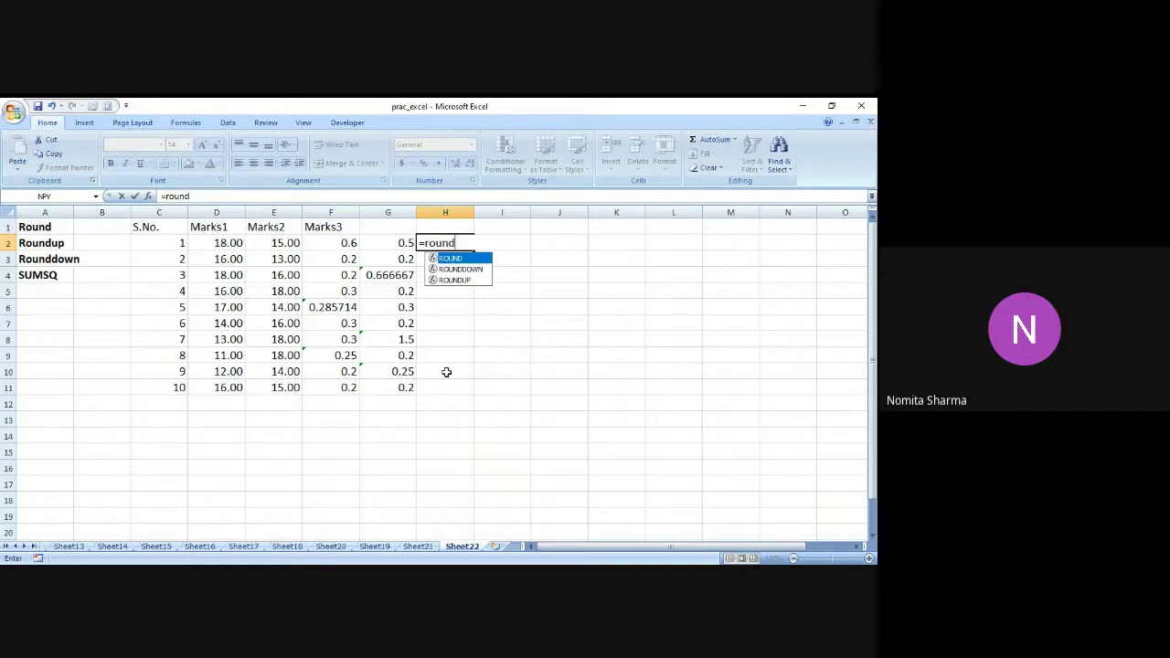
pyautogui.write('(f2')
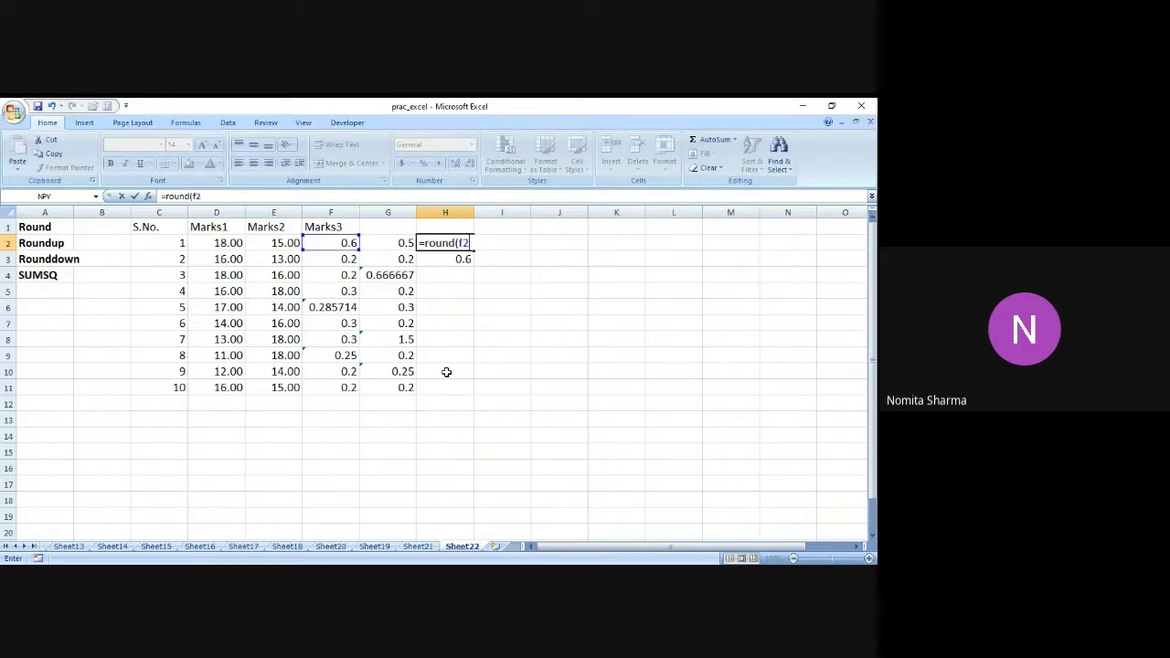
pyautogui.write(',2)')
pyautogui.hotkey('ctrl', 'Return')
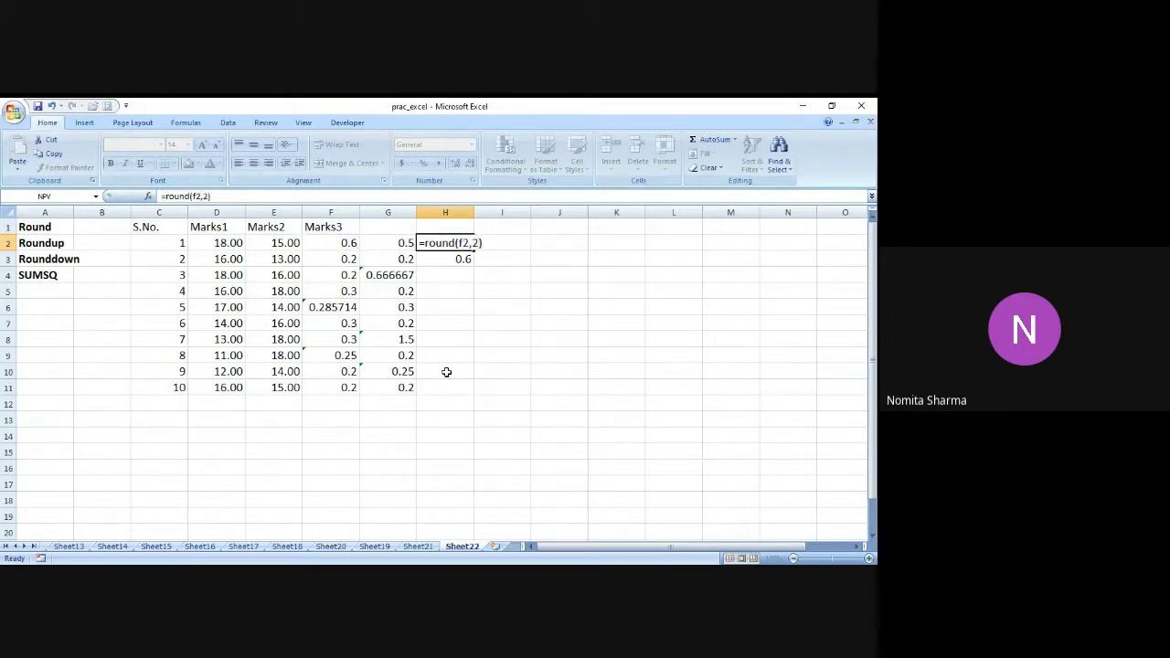
pyautogui.press('Down')
pyautogui.press('Delete')
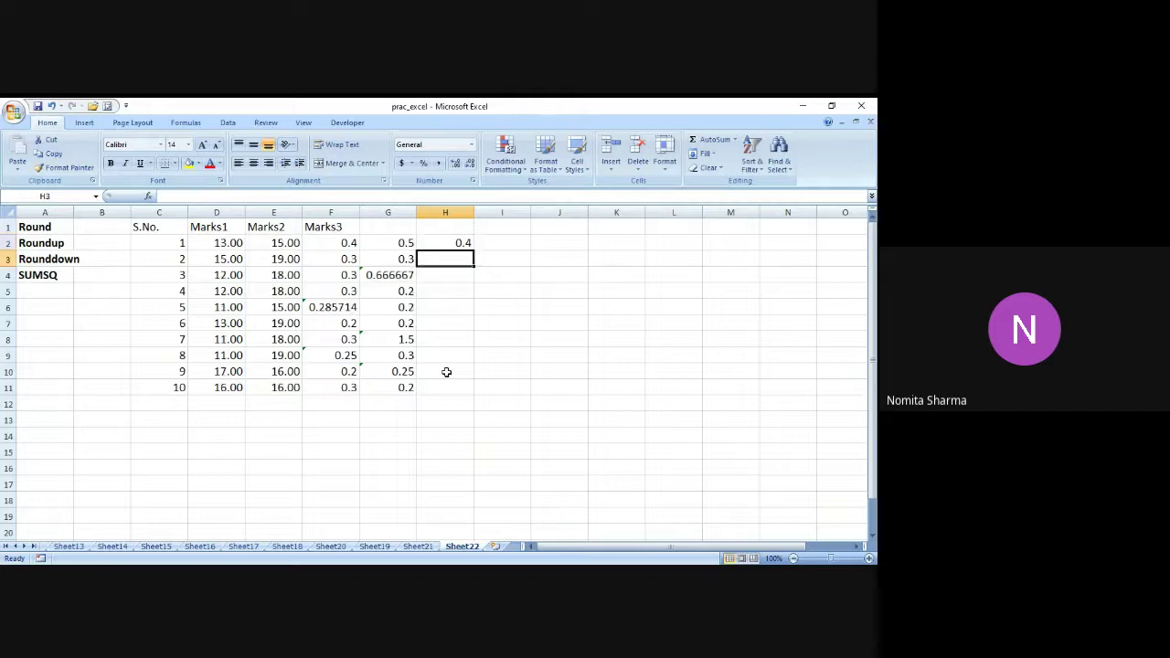
# Step: Fill the ROUND formula from H2 down to H11 and widen column H slightly
pyautogui.press('Up')
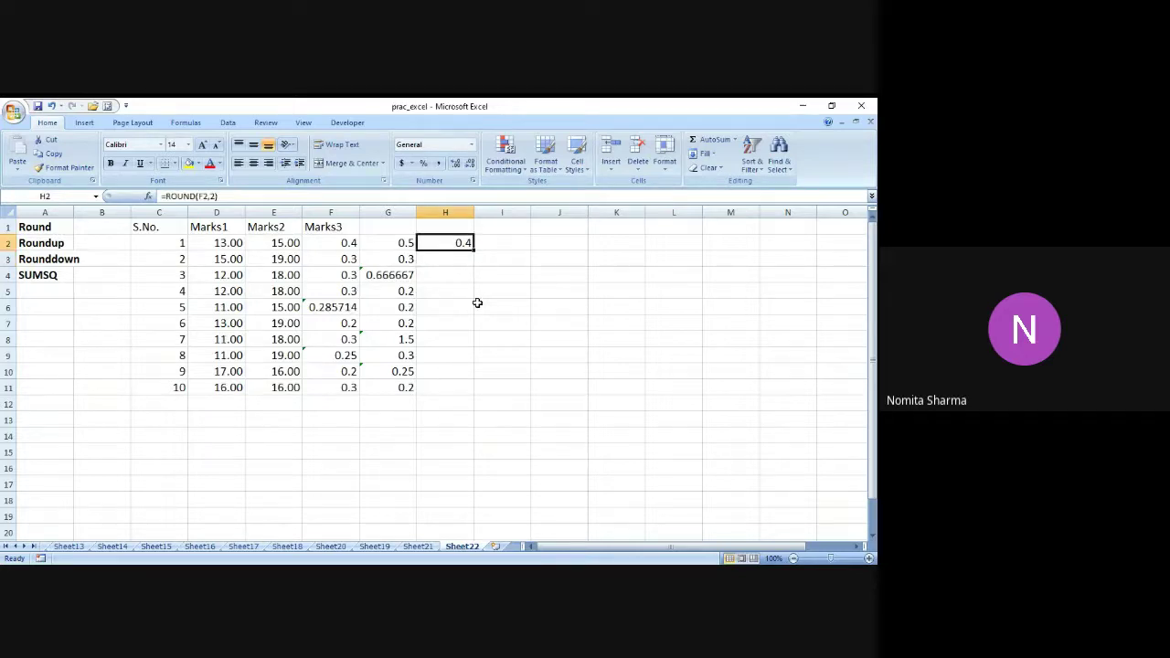
pyautogui.moveTo(474, 247); pyautogui.dragTo(473, 391)
pyautogui.moveTo(473, 216); pyautogui.dragTo(484, 212)
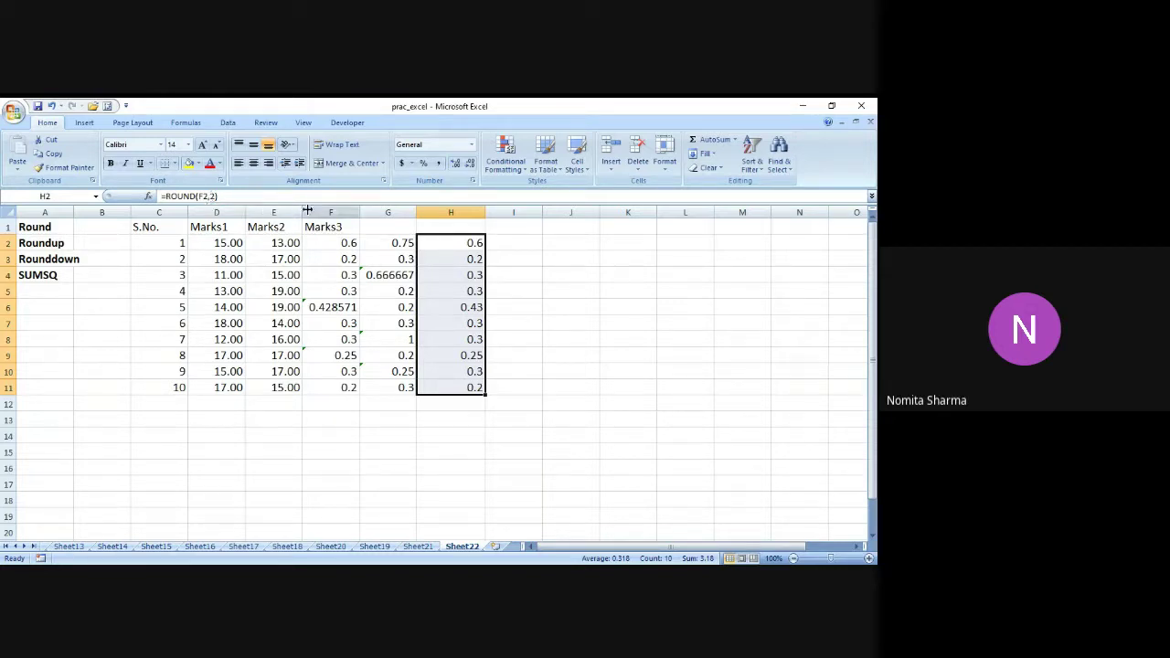
# Step: Enter =Round(g2,2) in I2 and fill it down to I11
pyautogui.click(505, 244)
pyautogui.write('=')
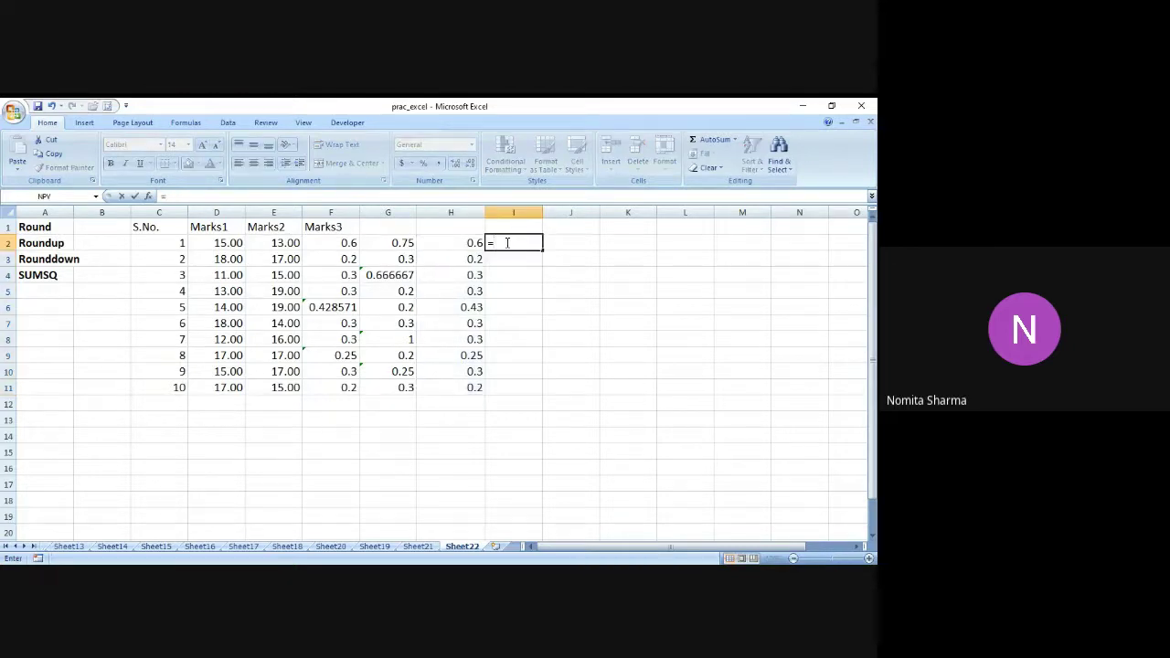
pyautogui.write('Round(g')
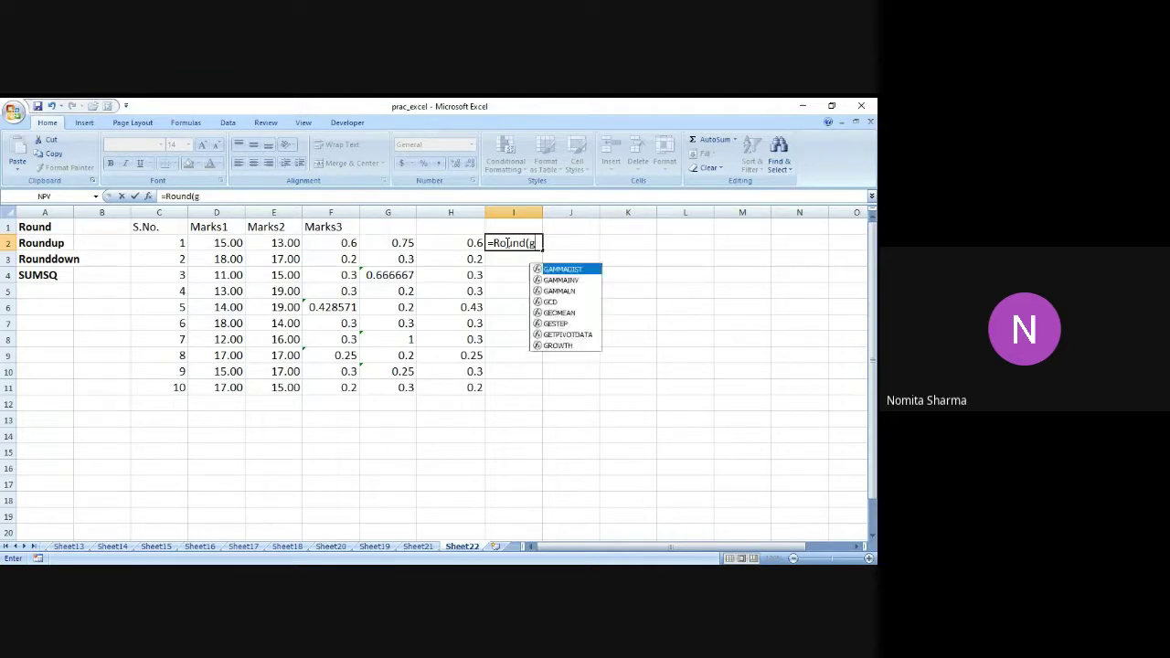
pyautogui.write('2,')
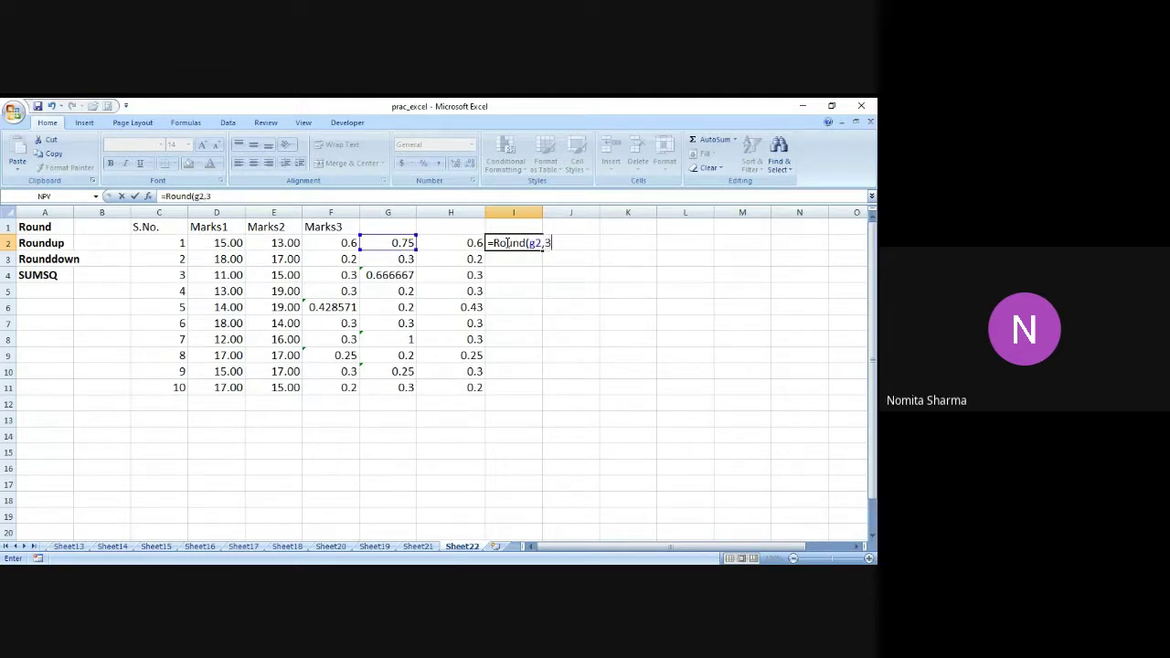
pyautogui.write('2)')
pyautogui.press('Return')
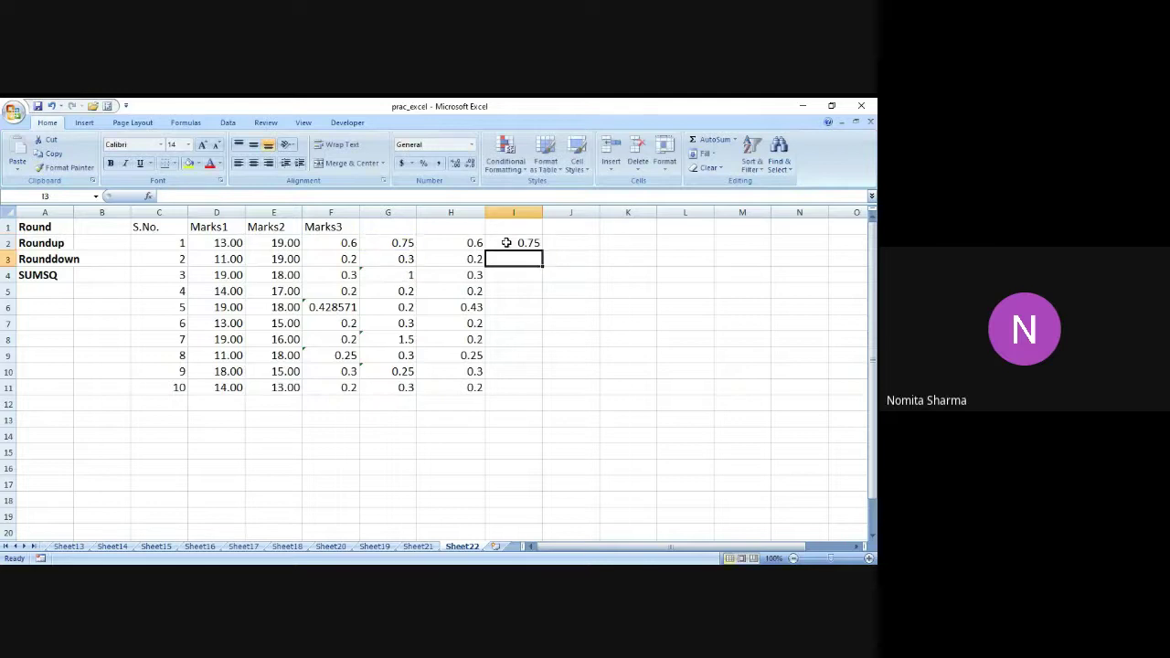
pyautogui.click(505, 243)
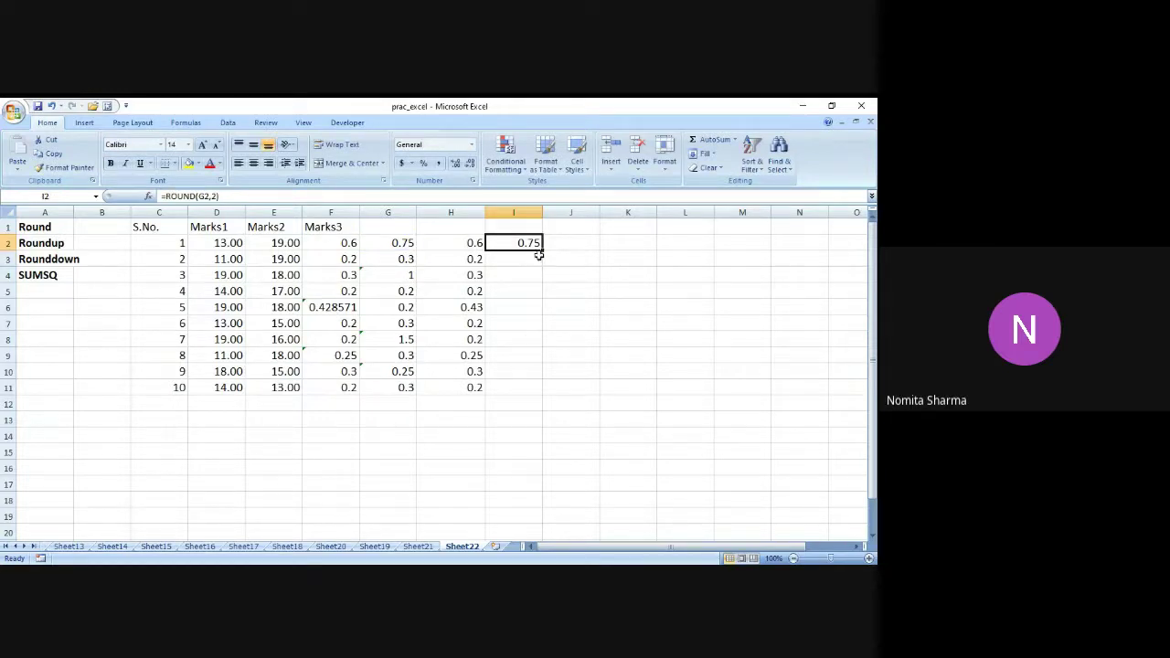
pyautogui.moveTo(540, 248); pyautogui.dragTo(537, 391)
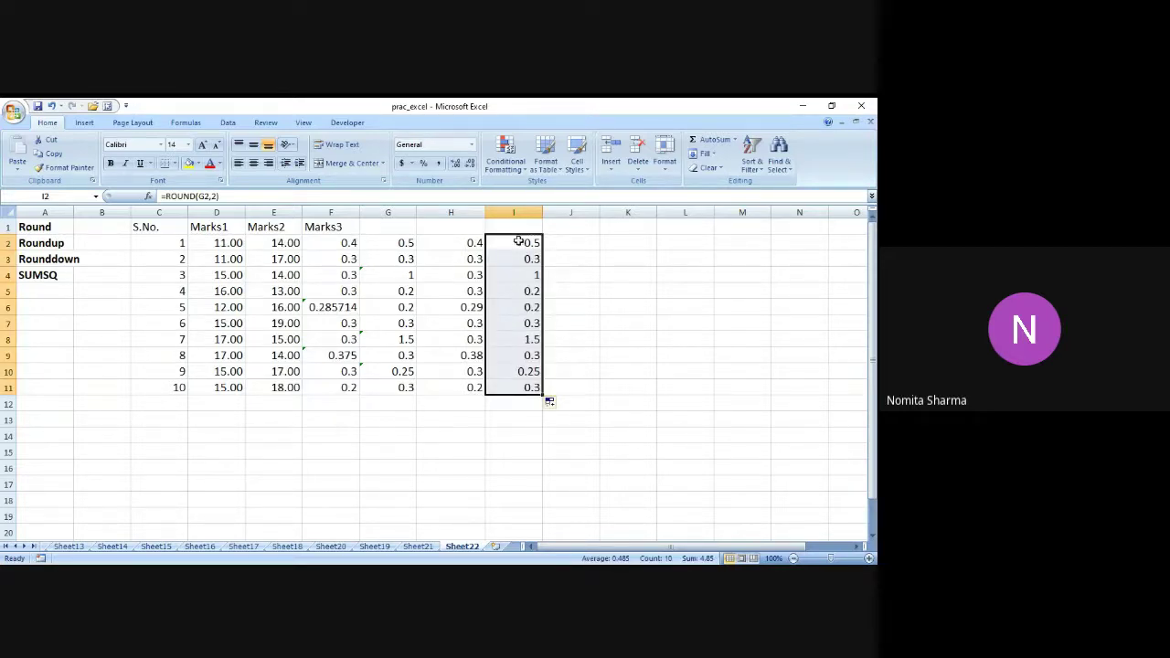
# Step: Change the number of decimal places in I2's ROUND formula to 1
pyautogui.click(407, 197)
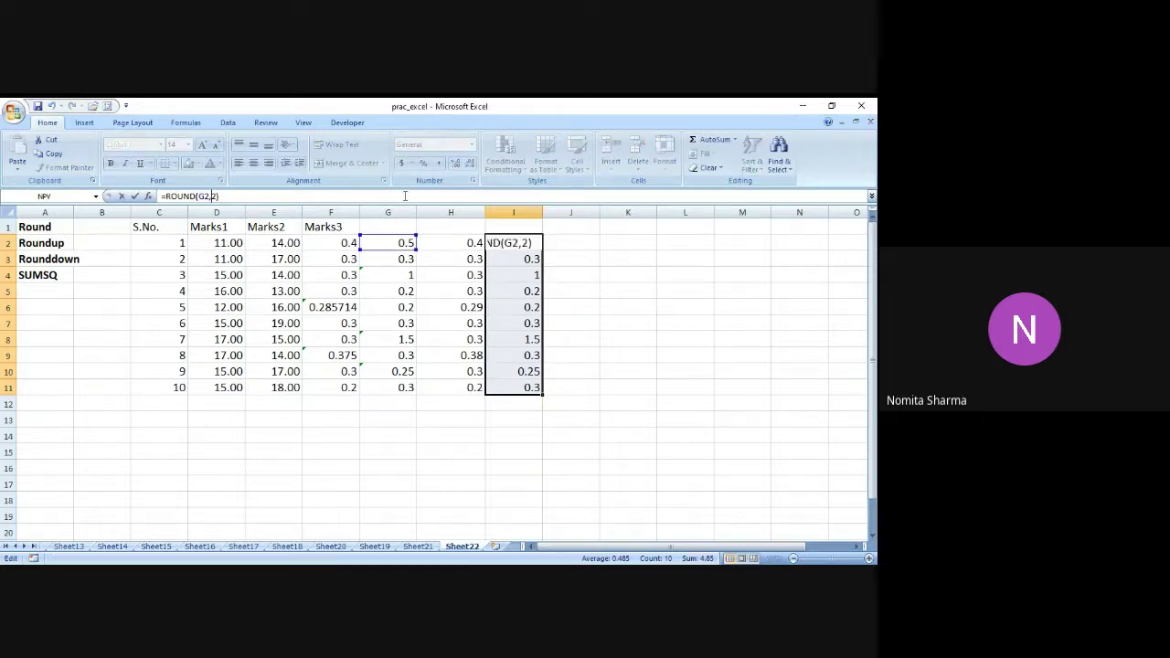
pyautogui.write('1')
pyautogui.press('Delete')
pyautogui.press('Return')
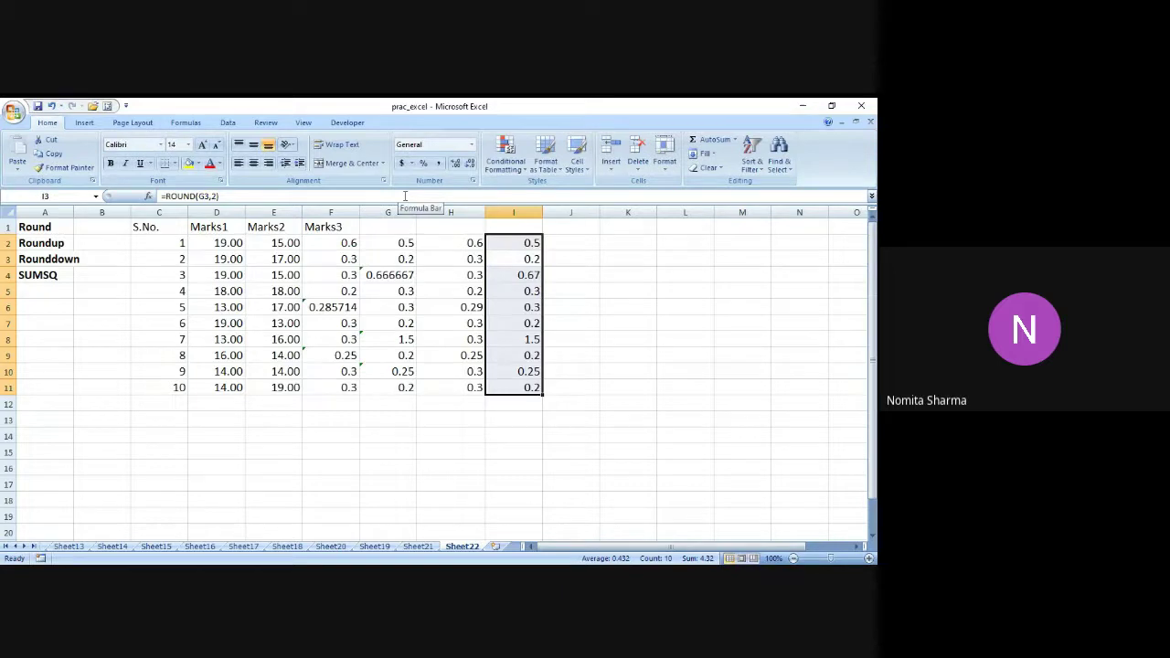
# Step: Examine the ROUND formulas and their results in column I, cell by cell
pyautogui.press('Down')
pyautogui.press('Down')
pyautogui.press('Up')
pyautogui.press('Up')
pyautogui.press('Up')
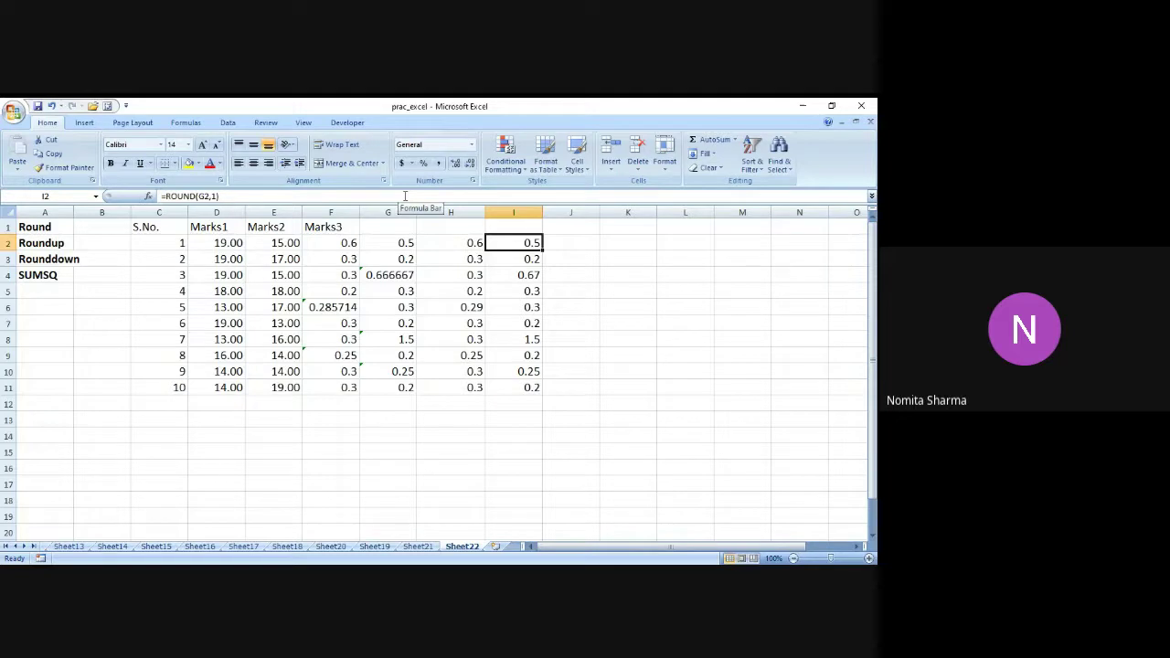
pyautogui.press('Down')
pyautogui.press('Down')
pyautogui.press('Down')
pyautogui.press('Down')
pyautogui.press('Down')
pyautogui.press('Down')
pyautogui.press('Down')
pyautogui.press('Down')
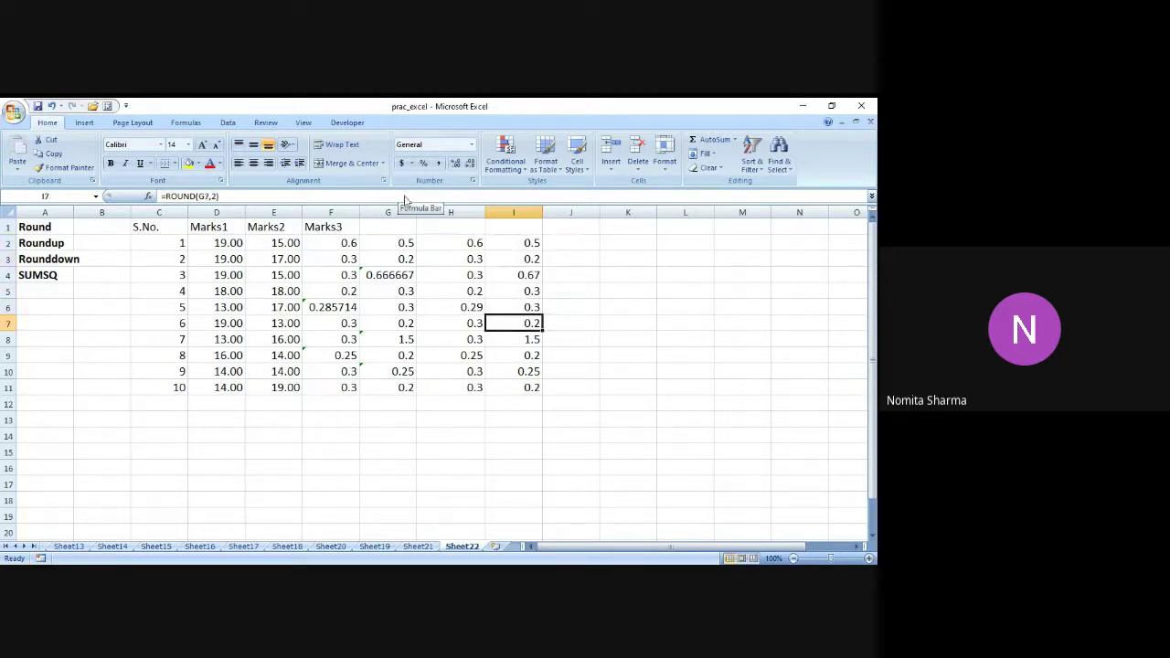
pyautogui.press('Up')
pyautogui.press('Up')
pyautogui.press('Up')
pyautogui.press('Up')
pyautogui.press('Up')
pyautogui.press('Up')
pyautogui.press('Up')
pyautogui.press('Up')
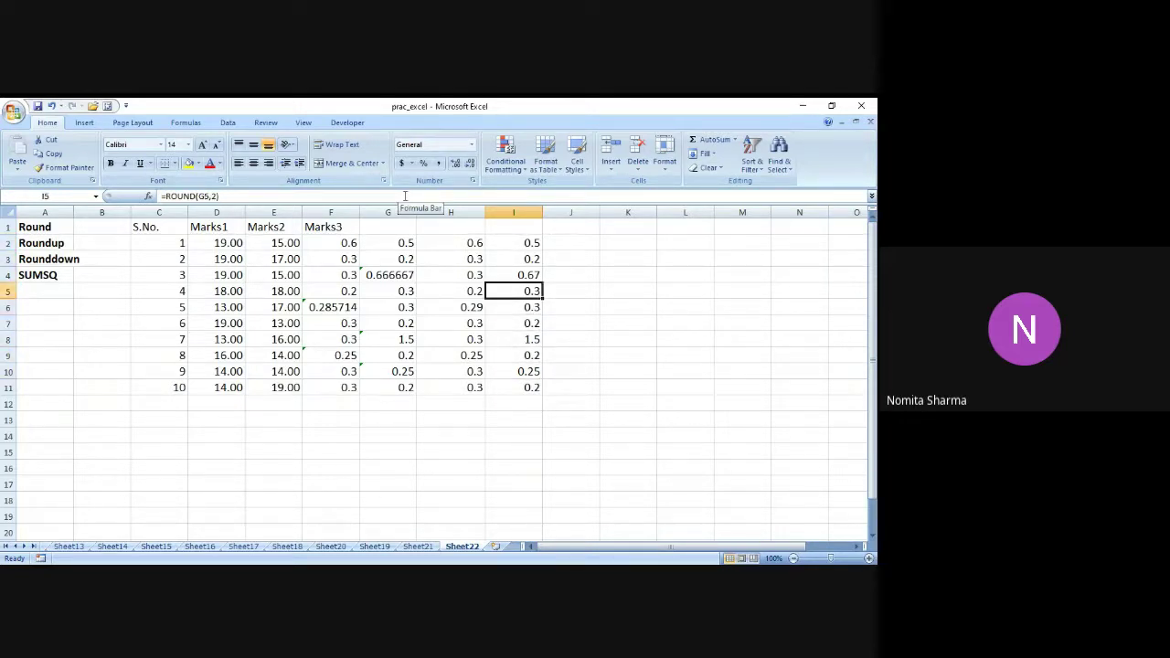
pyautogui.click(568, 242)
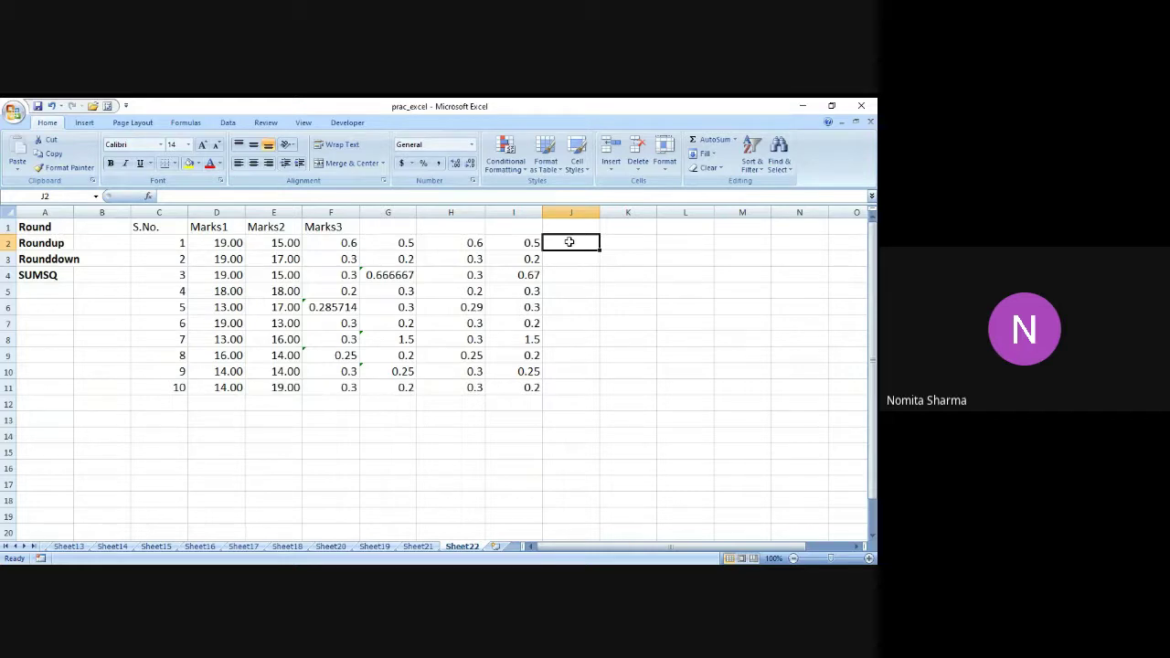
pyautogui.write('=')
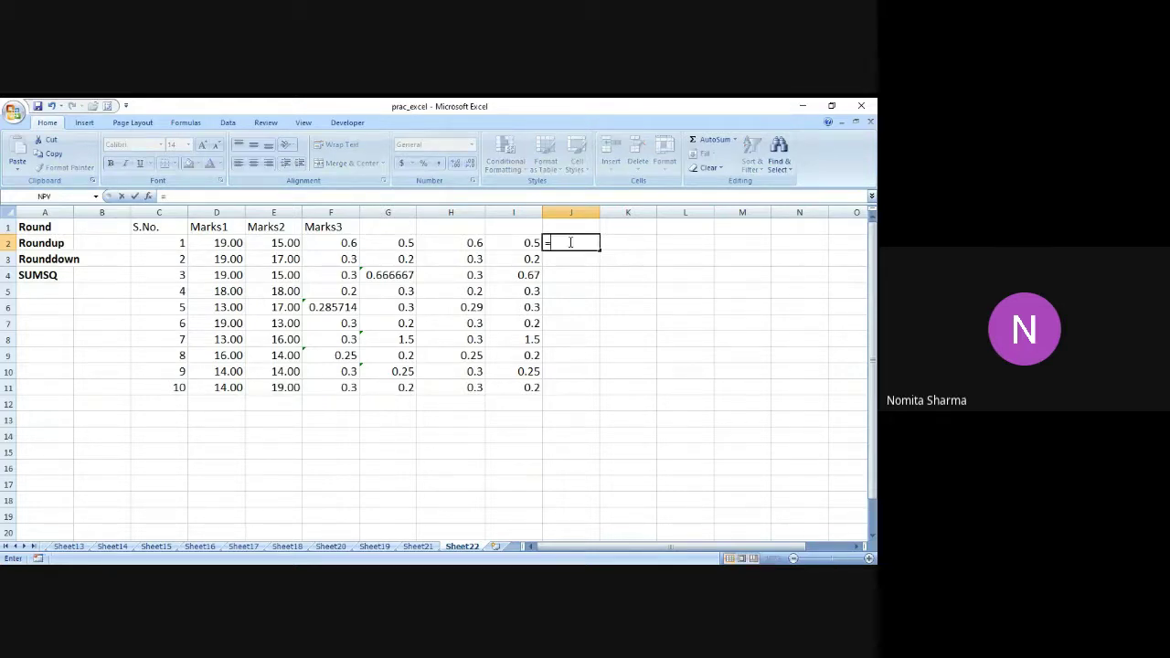
pyautogui.write('round')
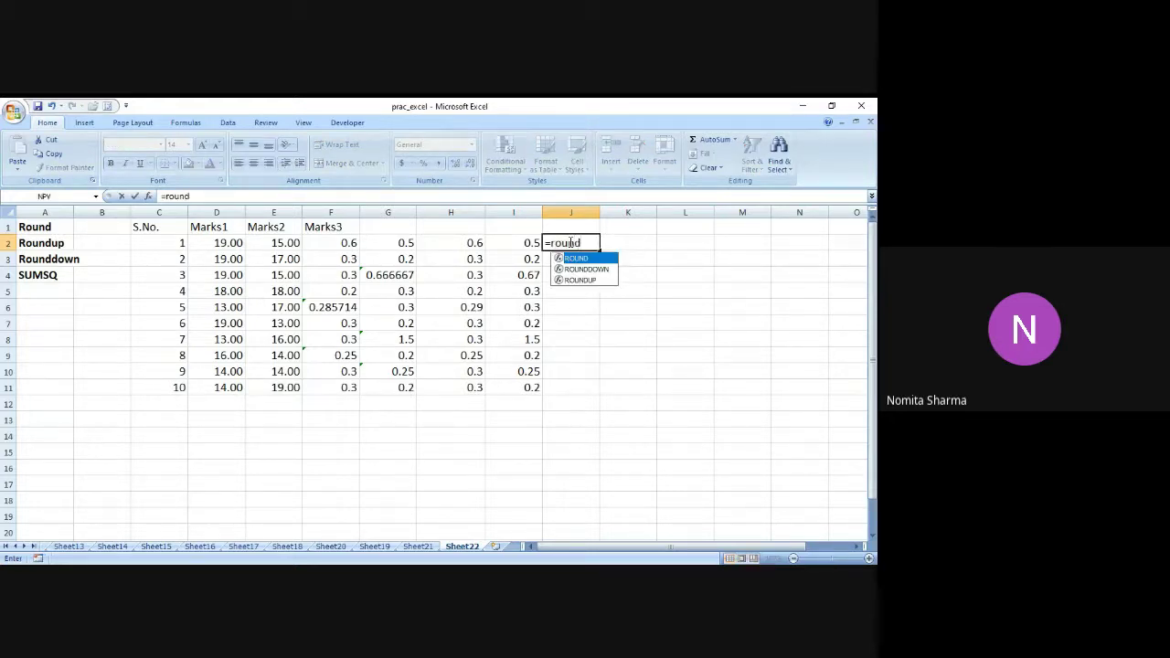
pyautogui.press('BackSpace')
pyautogui.press('BackSpace')
pyautogui.press('BackSpace')
pyautogui.press('BackSpace')
pyautogui.press('BackSpace')
pyautogui.press('BackSpace')
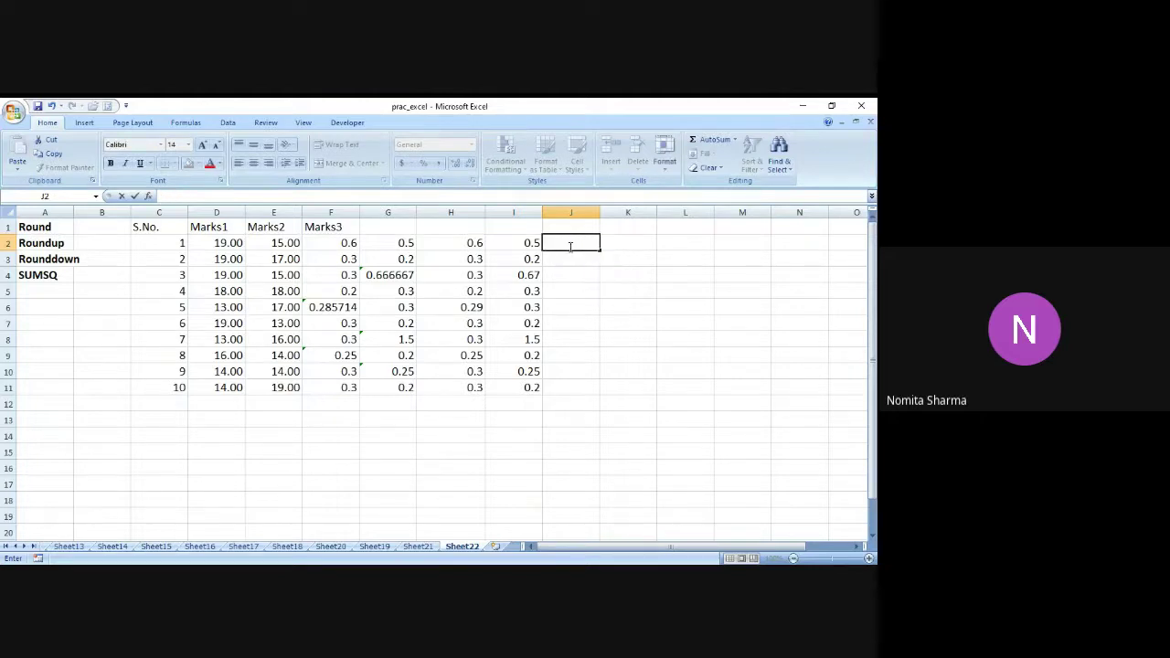
# Step: Change the divisor at the end of G2's RANDBETWEEN formula to 18
pyautogui.click(385, 239)
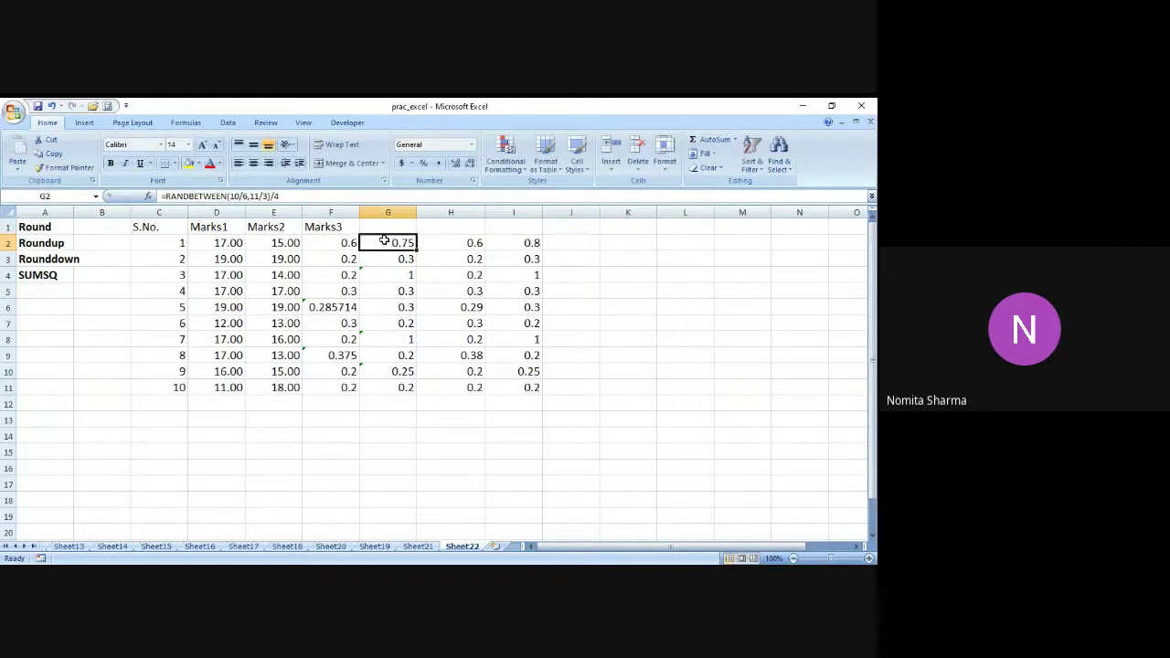
pyautogui.click(342, 196)
pyautogui.press('BackSpace')
pyautogui.write('10')
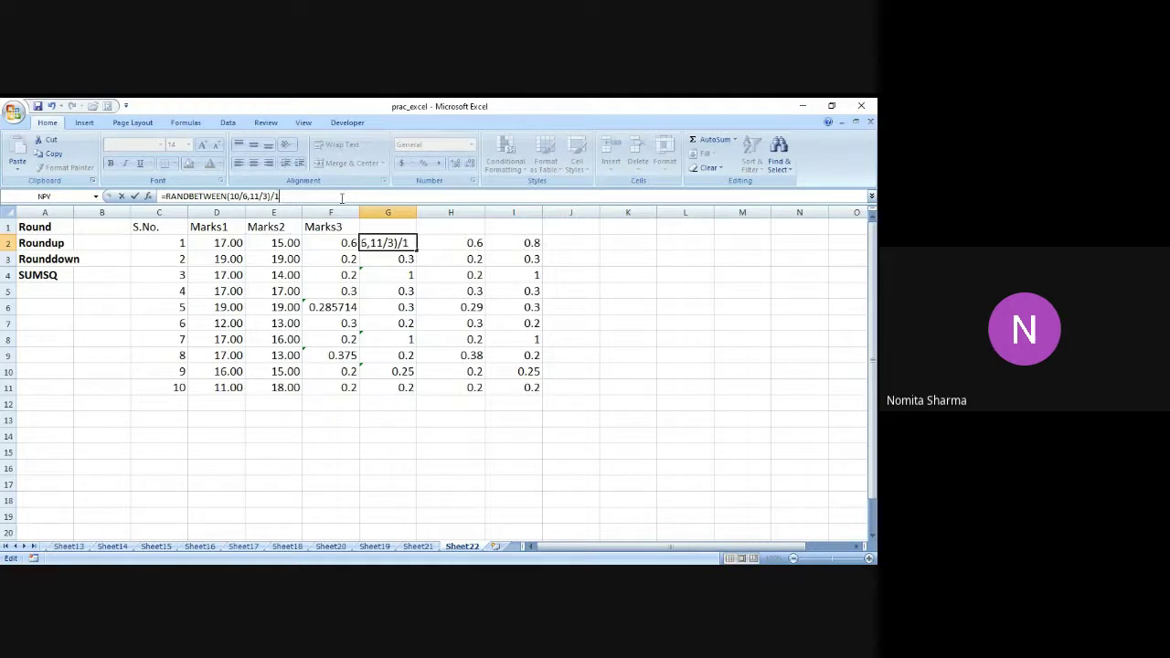
pyautogui.press('Return')
# Step: Change the divisor in G4's RANDBETWEEN formula to 14
pyautogui.press('Down')
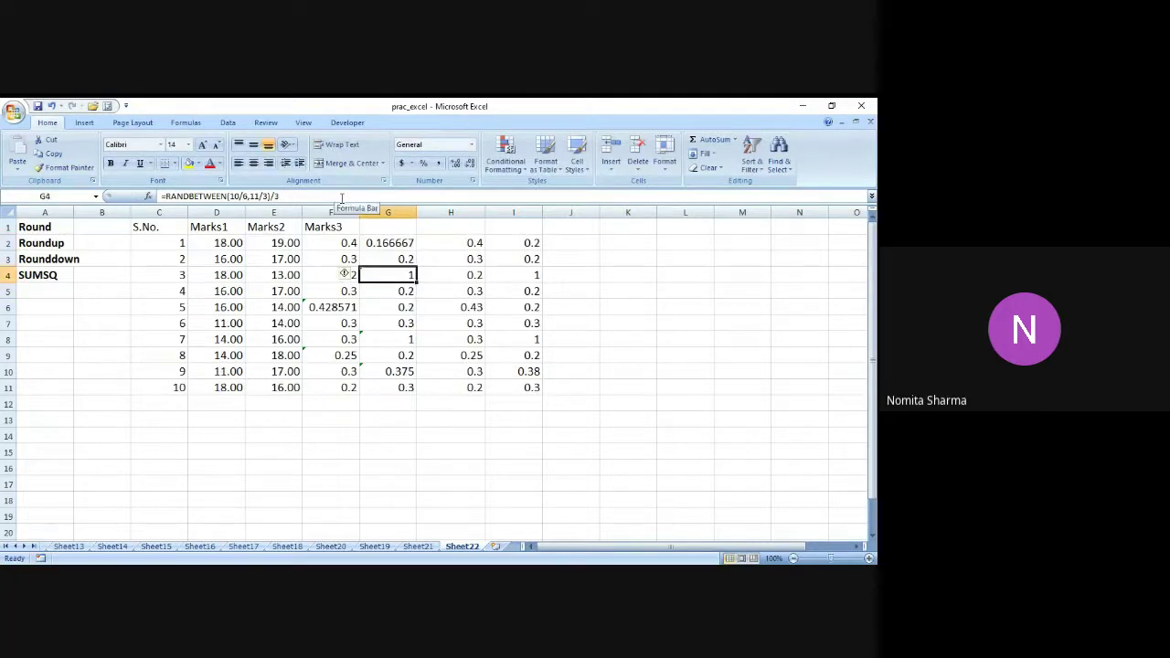
pyautogui.click(341, 197)
pyautogui.press('BackSpace')
pyautogui.write('2')
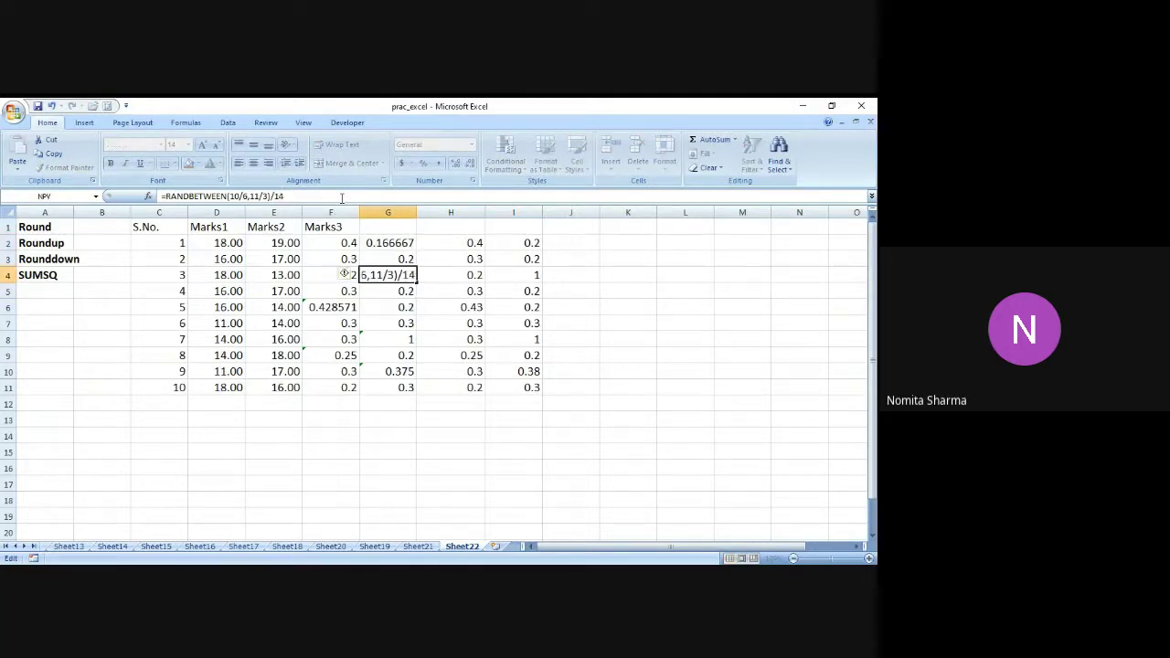
pyautogui.press('Return')
# Step: Set the divisor of the RANDBETWEEN formula in G8 to 13
pyautogui.press('Down')
pyautogui.press('Down')
pyautogui.press('Down')
pyautogui.click(342, 197)
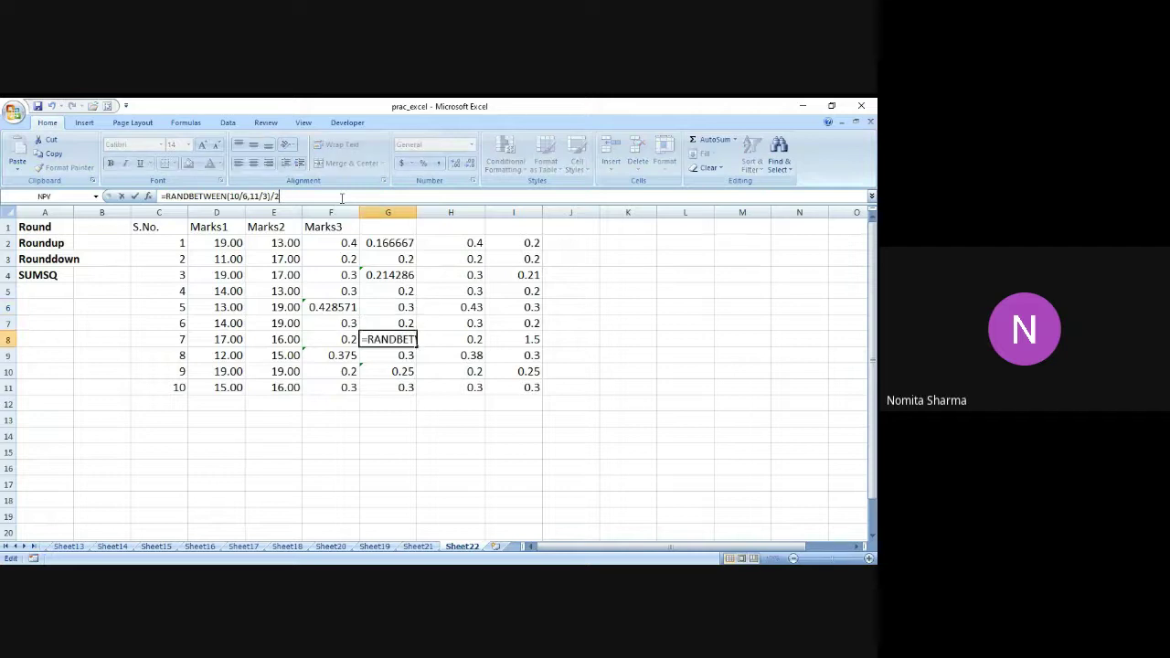
pyautogui.press('BackSpace')
pyautogui.write('10')
pyautogui.press('Return')
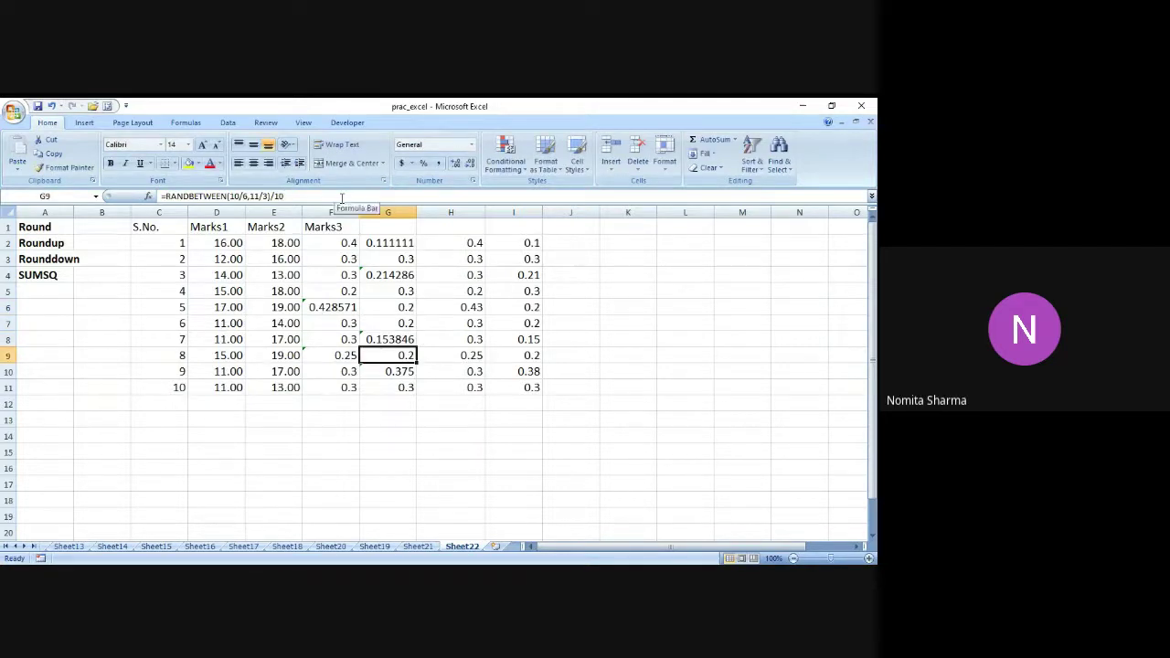
# Step: Set the divisor of the RANDBETWEEN formula in G9 to 15
pyautogui.click(342, 197)
pyautogui.press('BackSpace')
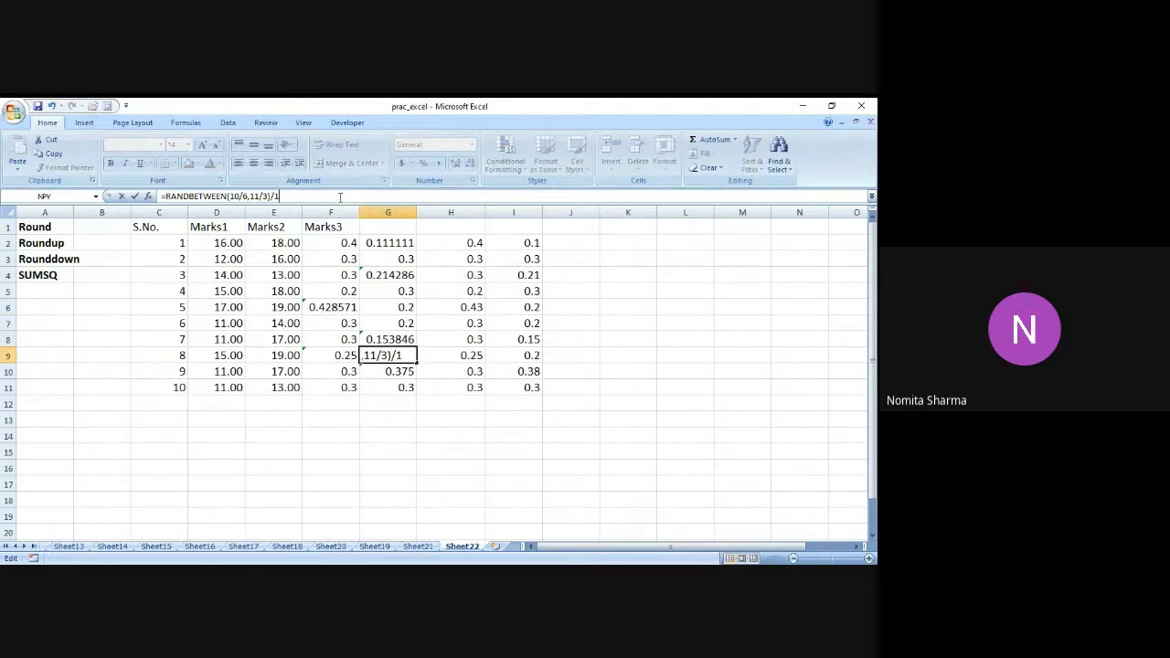
pyautogui.write('0')
pyautogui.press('Return')
# Step: Edit G5's RANDBETWEEN formula so that it divides by 15
pyautogui.press('Up')
pyautogui.press('Up')
pyautogui.press('Up')
pyautogui.press('Up')
pyautogui.press('Up')
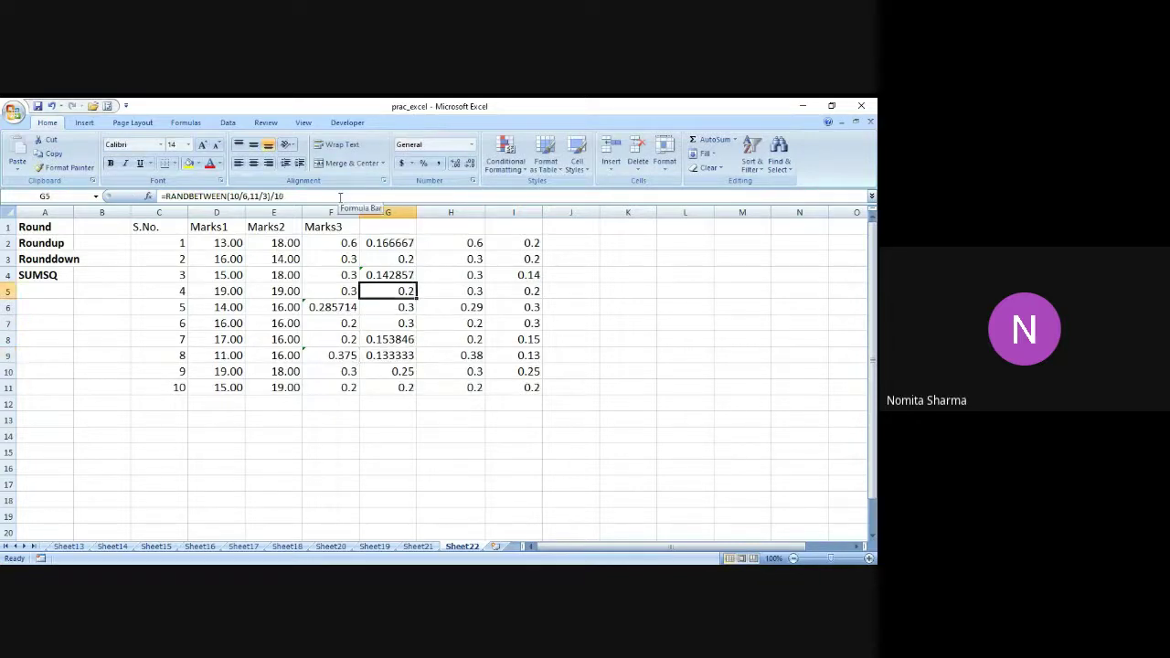
pyautogui.click(339, 196)
pyautogui.press('BackSpace')
pyautogui.write('5')
pyautogui.press('Return')
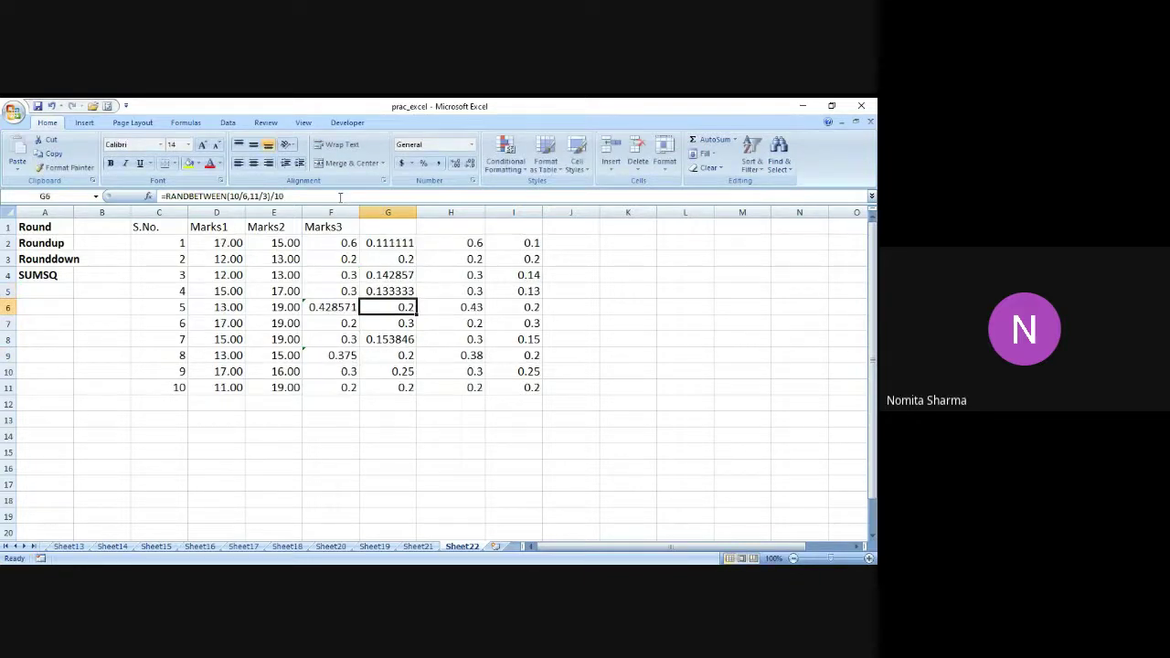
# Step: Edit G3's RANDBETWEEN formula so that it divides by 18
pyautogui.press('Up')
pyautogui.press('Up')
pyautogui.press('Up')
pyautogui.click(339, 197)
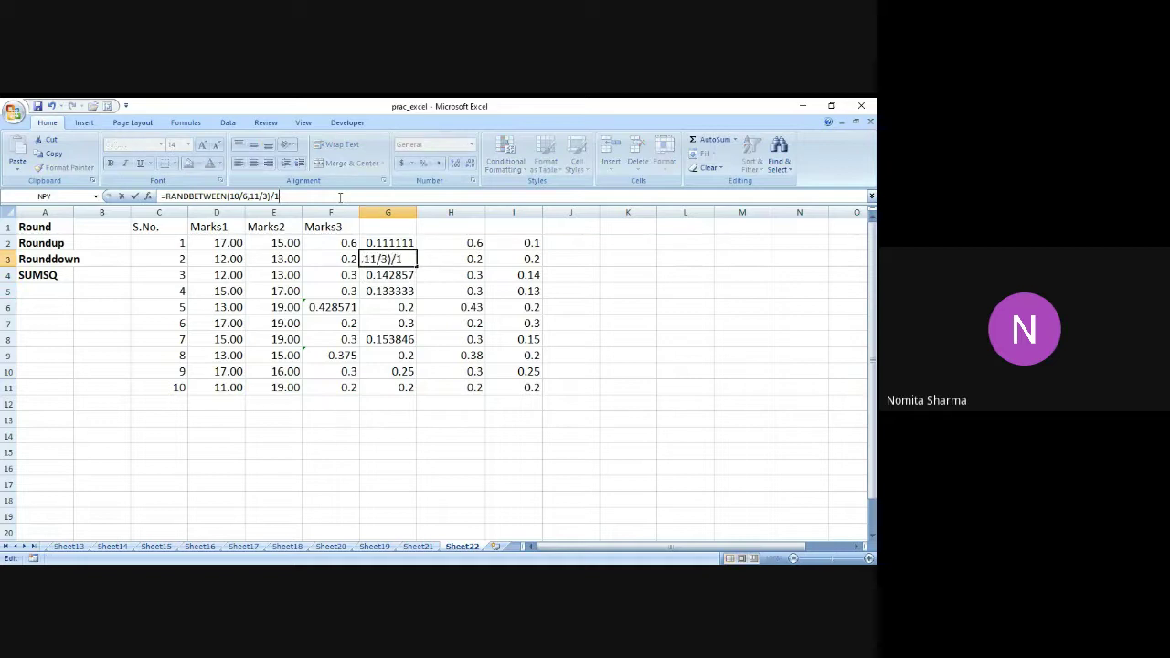
pyautogui.press('BackSpace')
pyautogui.write('8')
pyautogui.press('Return')
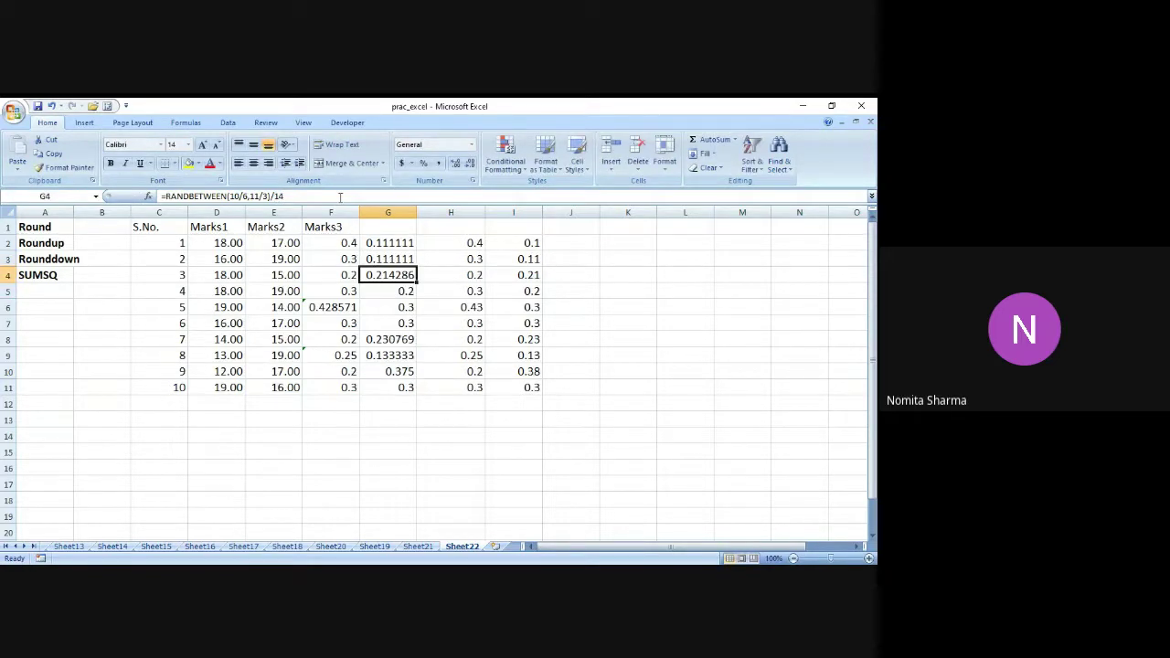
# Step: Edit G7's RANDBETWEEN formula so that it divides by 12
pyautogui.press('Down')
pyautogui.press('Down')
pyautogui.press('Down')
pyautogui.click(339, 196)
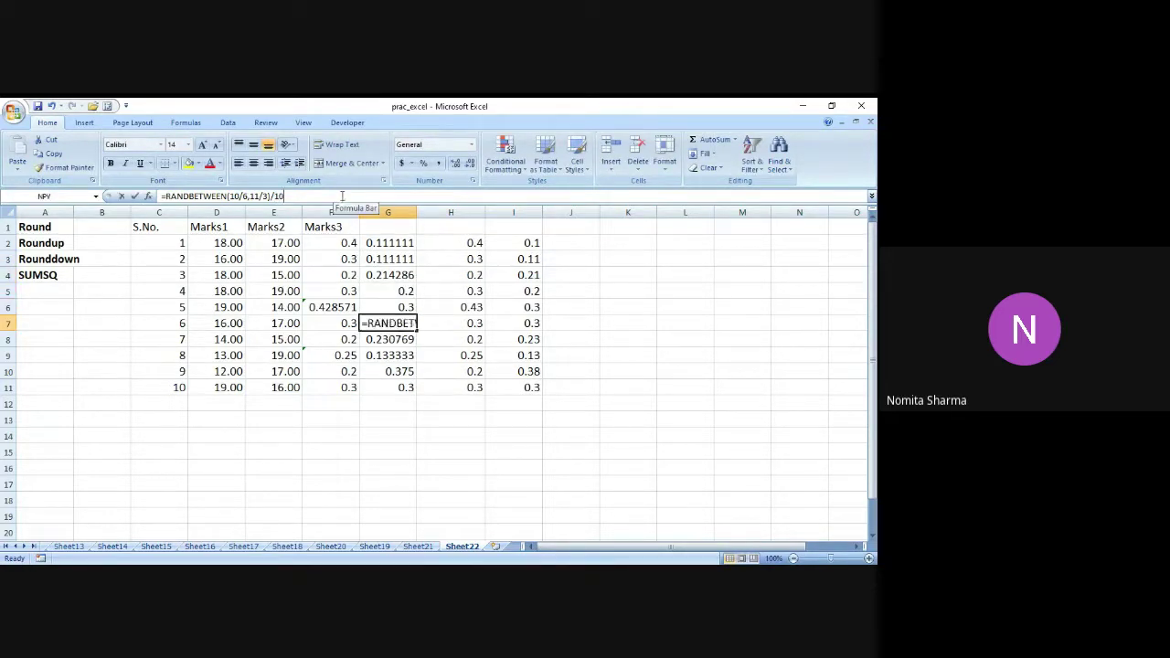
pyautogui.press('BackSpace')
pyautogui.write('3')
pyautogui.press('Return')
# Step: Edit G6's RANDBETWEEN formula so that it divides by 13
pyautogui.press('Up')
pyautogui.press('Up')
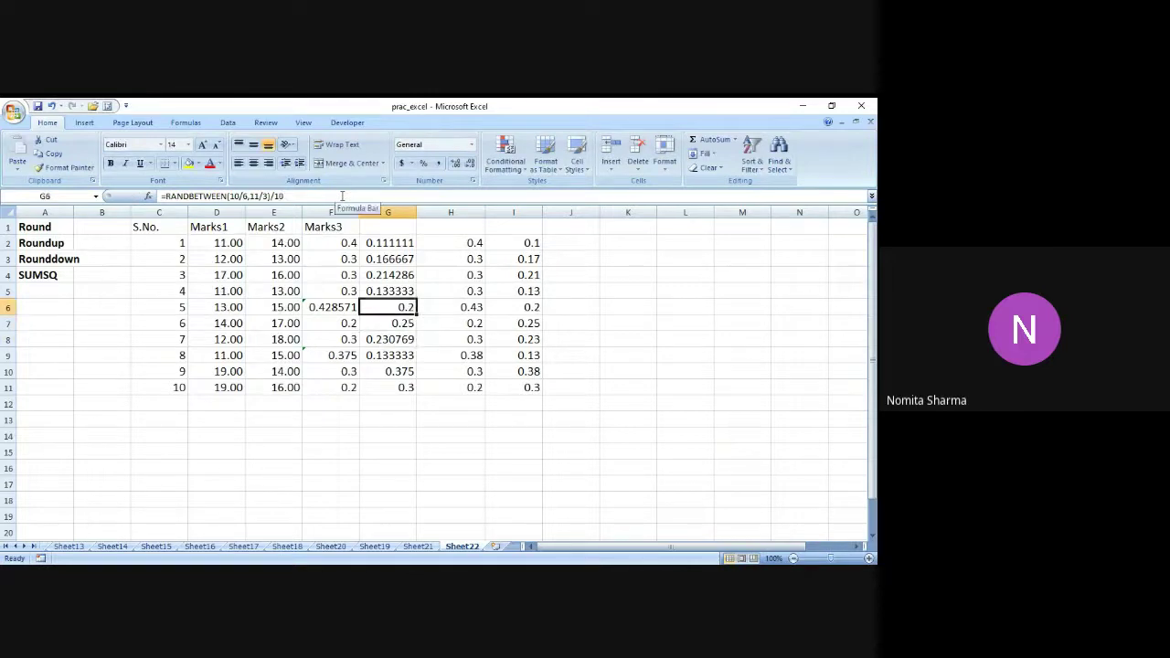
pyautogui.click(342, 196)
pyautogui.press('BackSpace')
pyautogui.write('3')
pyautogui.press('Return')
# Step: Clear the ROUND formulas from columns H and I
pyautogui.press('Up')
pyautogui.press('Up')
pyautogui.press('Up')
pyautogui.press('Up')
pyautogui.press('Up')
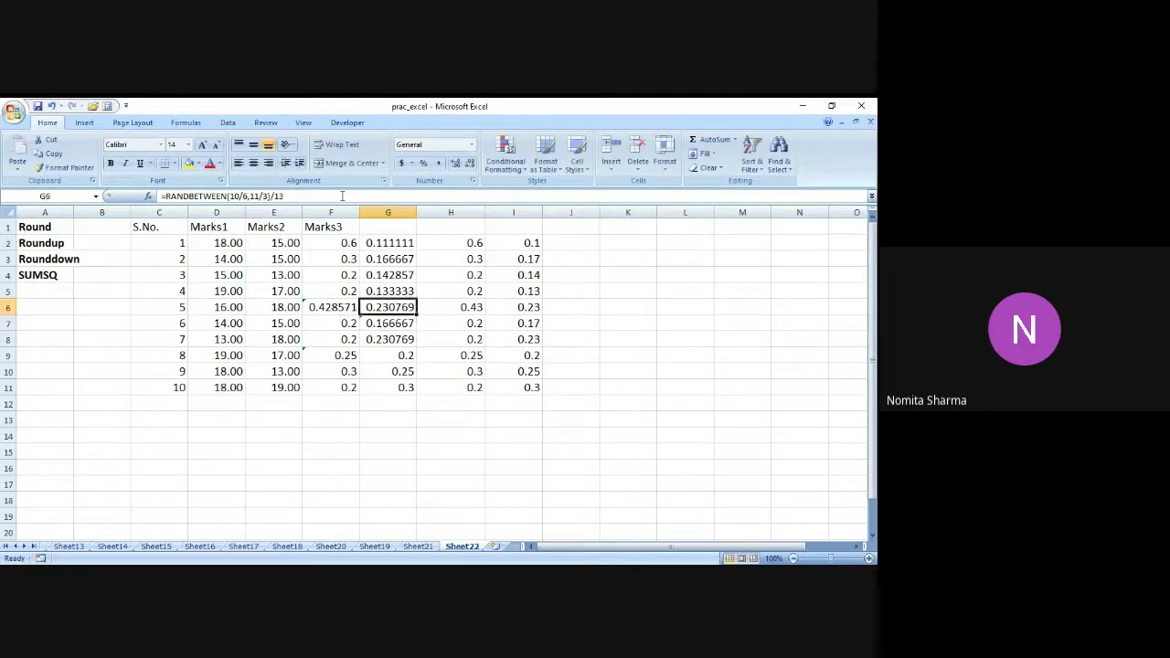
pyautogui.press('Right')
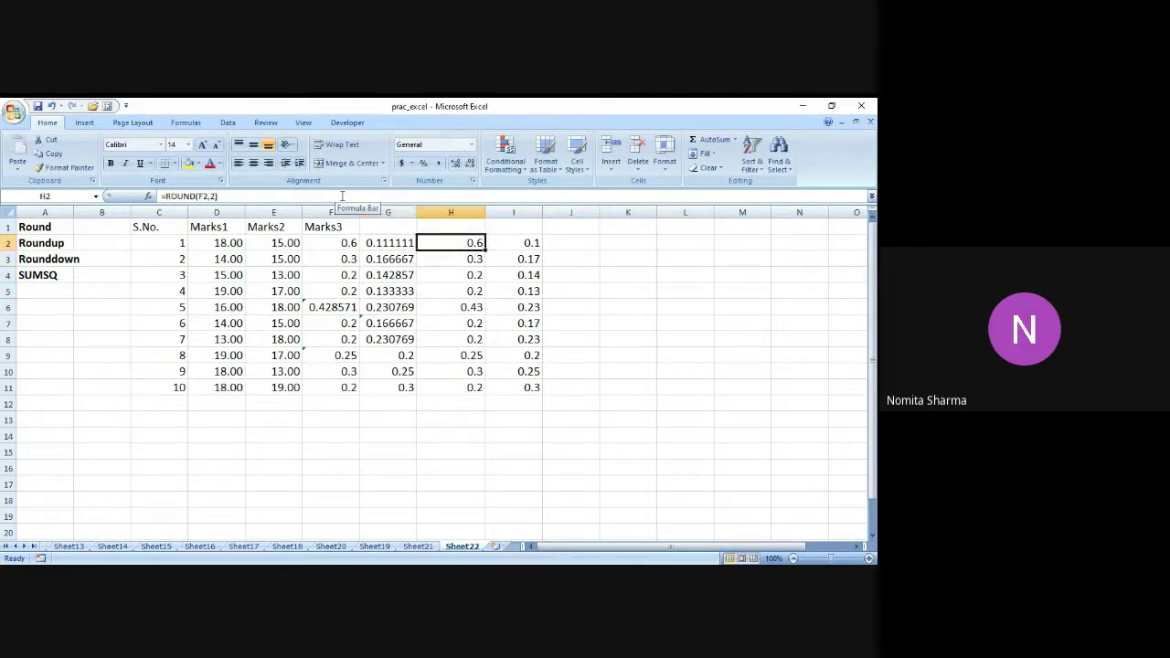
pyautogui.press('Right')
pyautogui.press('Left')
pyautogui.click(473, 212)
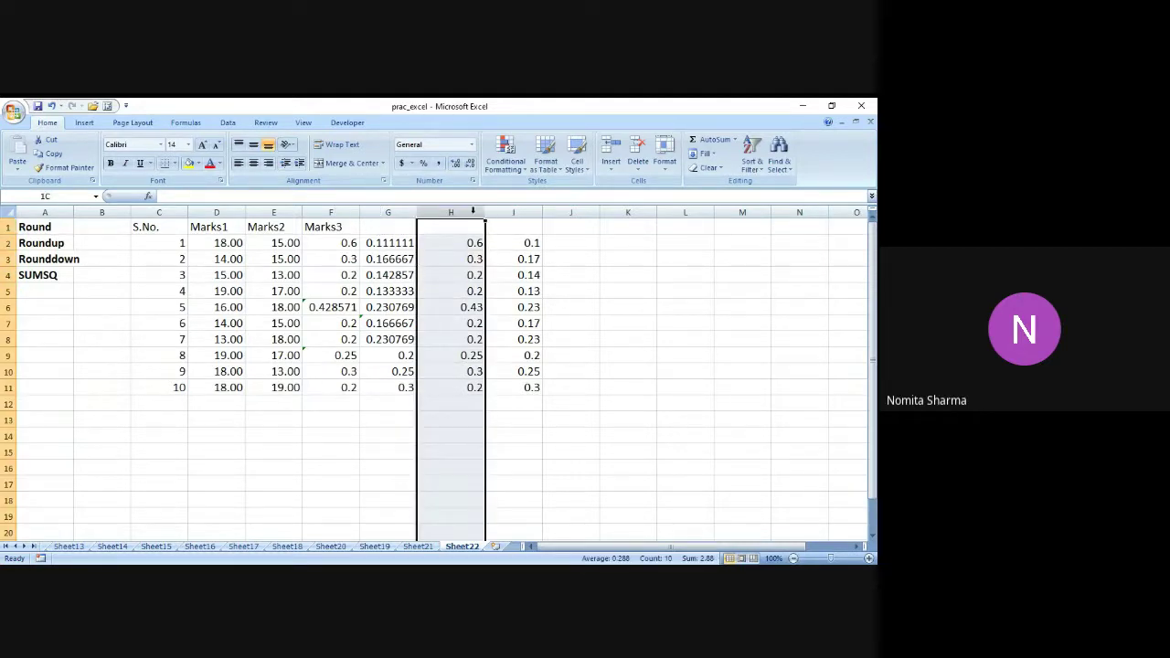
pyautogui.moveTo(473, 212); pyautogui.dragTo(492, 307)
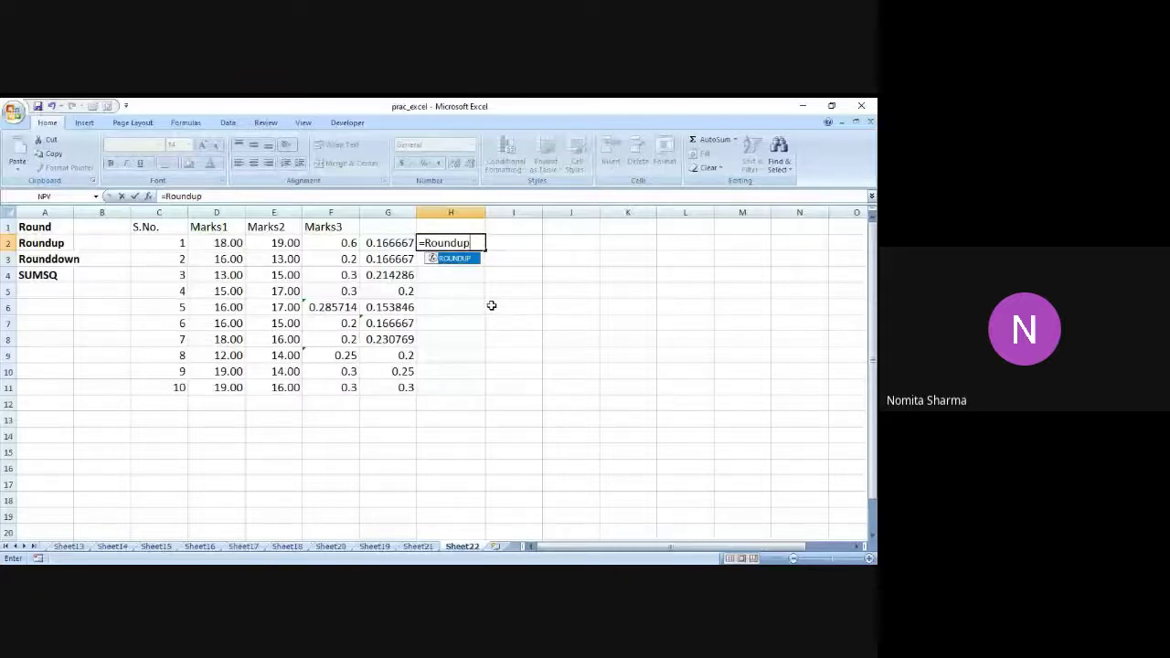
# Step: Enter =Roundup(g2,2) in H2 and fill it down to H11
pyautogui.write('(g')
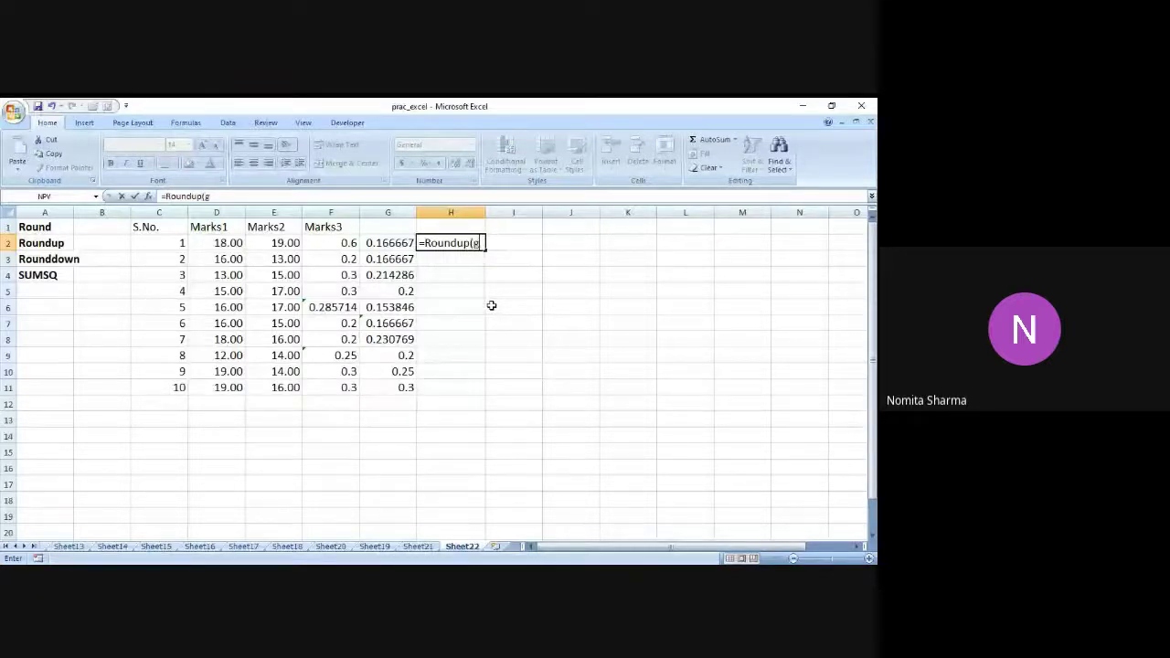
pyautogui.write('2,2')
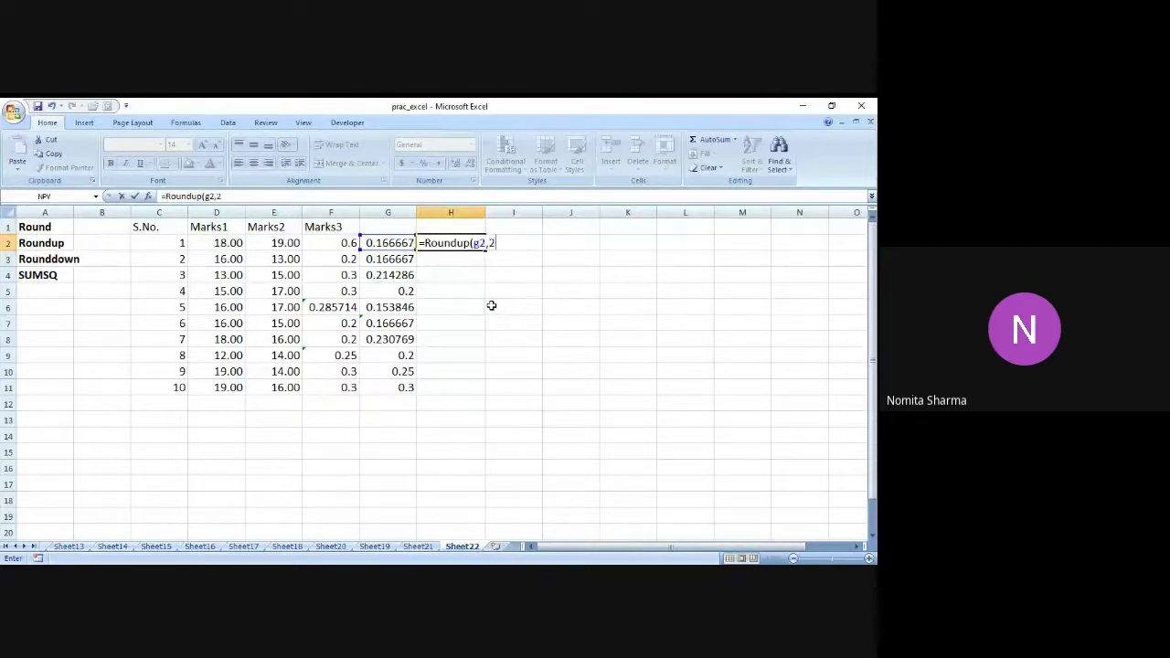
pyautogui.write(')')
pyautogui.press('Return')
pyautogui.press('Up')
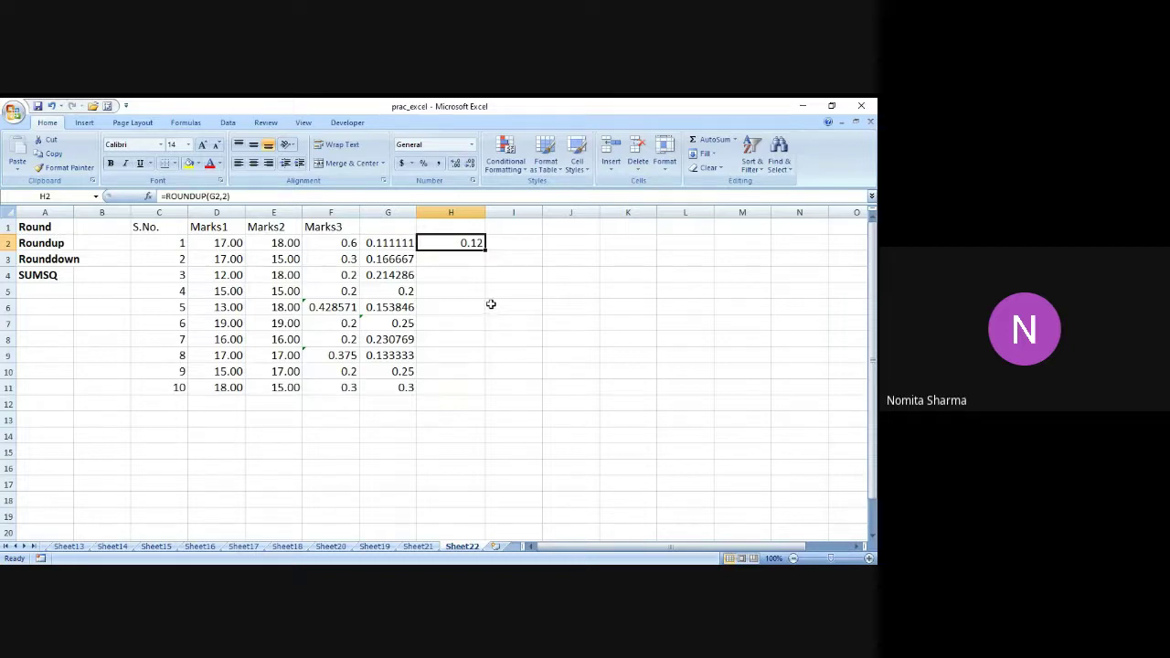
pyautogui.moveTo(485, 252); pyautogui.dragTo(482, 394)
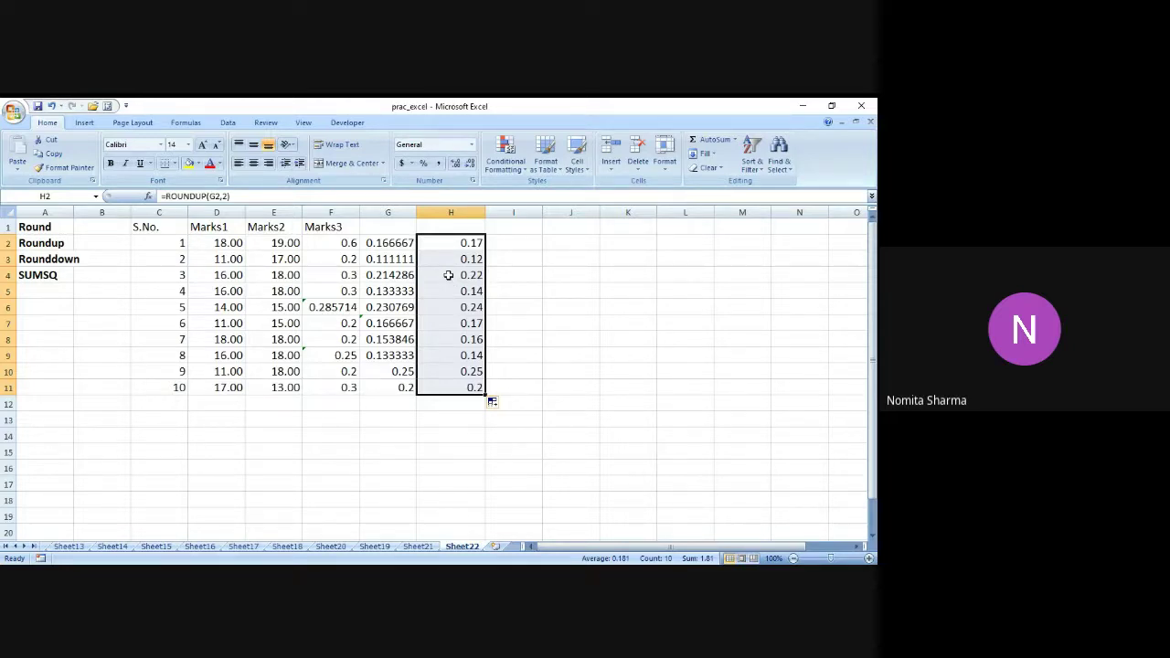
# Step: Enter =Rounddown(g2,2) in I2 and fill it down to I11
pyautogui.click(510, 243)
pyautogui.write('=')
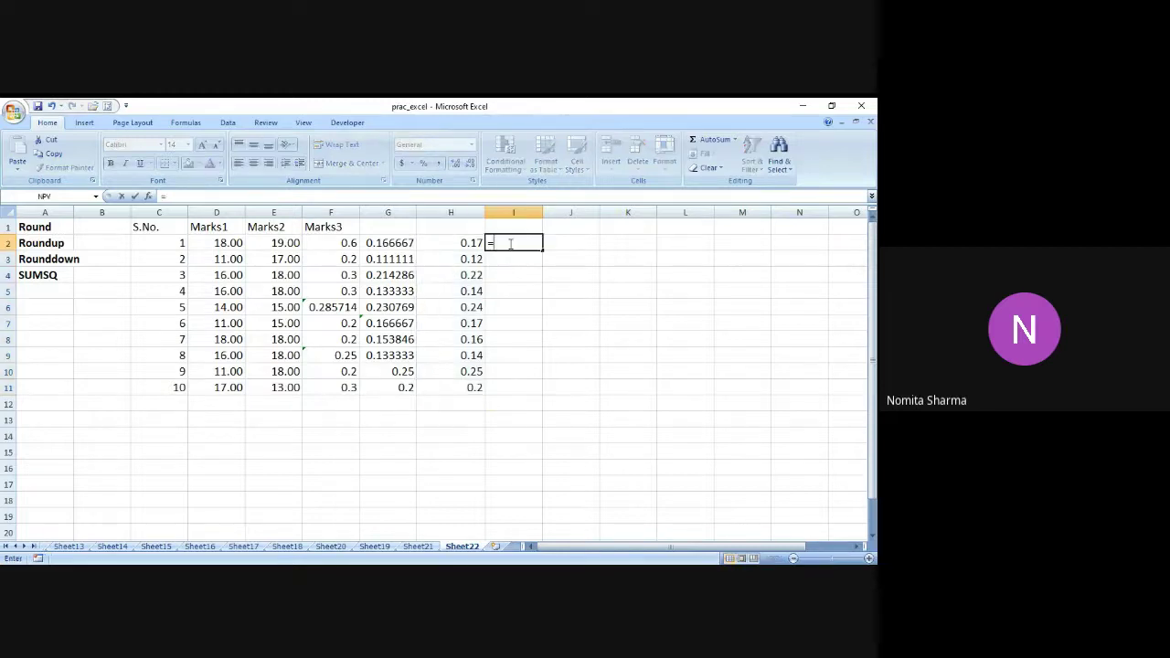
pyautogui.write('Rounddo')
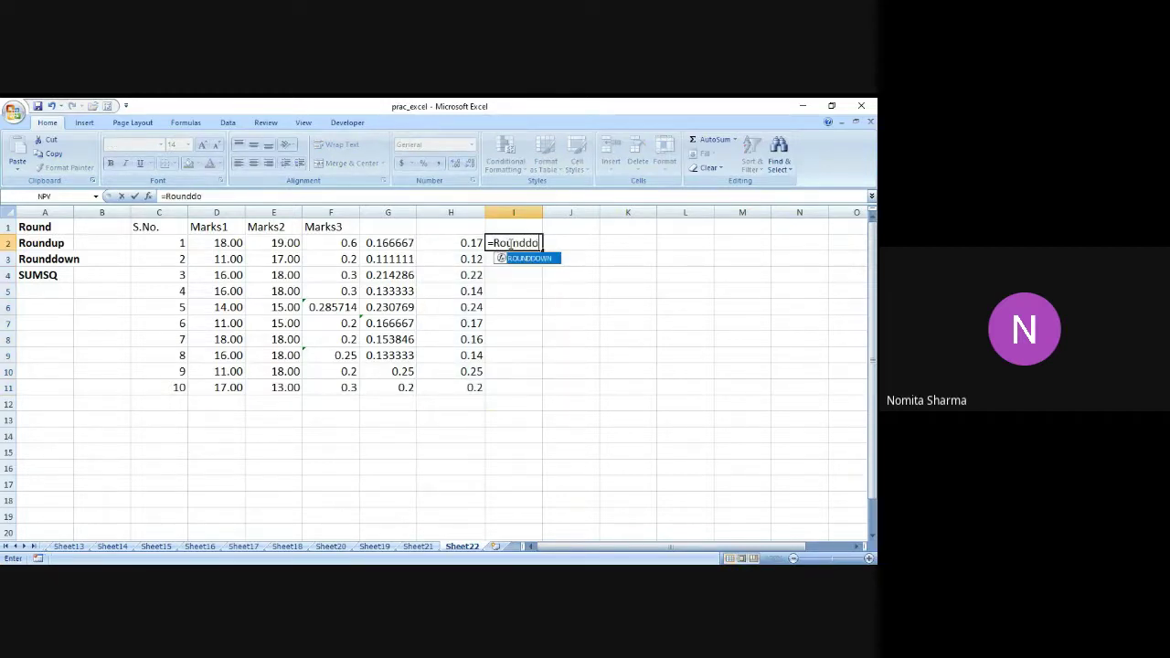
pyautogui.write('wn(')
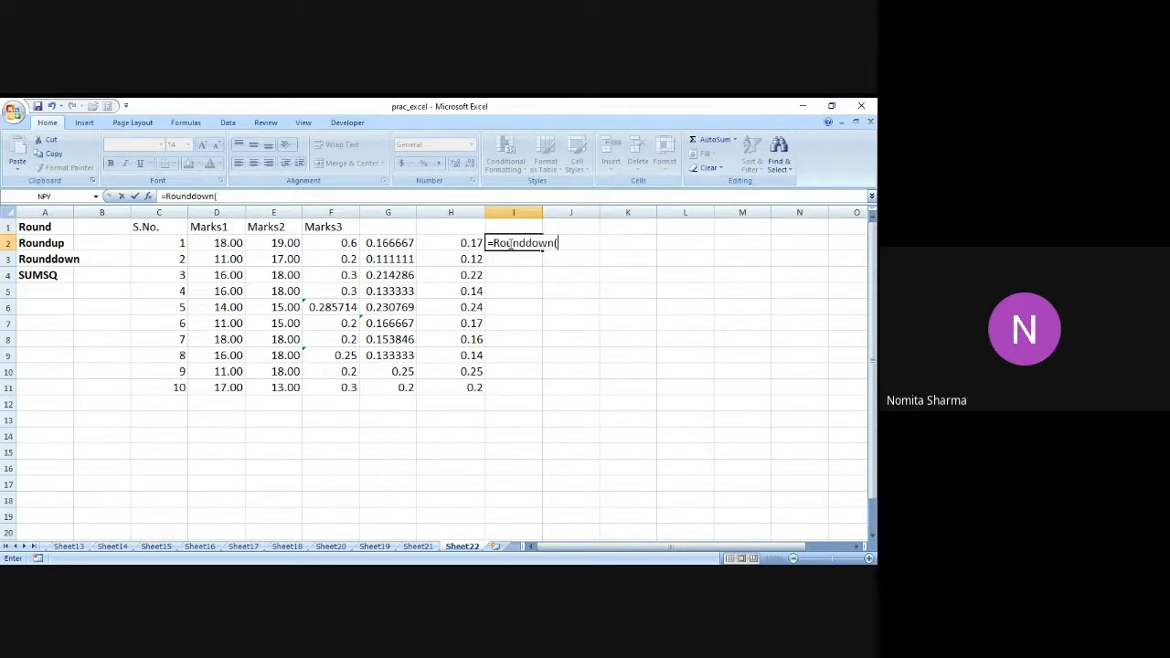
pyautogui.write('g2,2)')
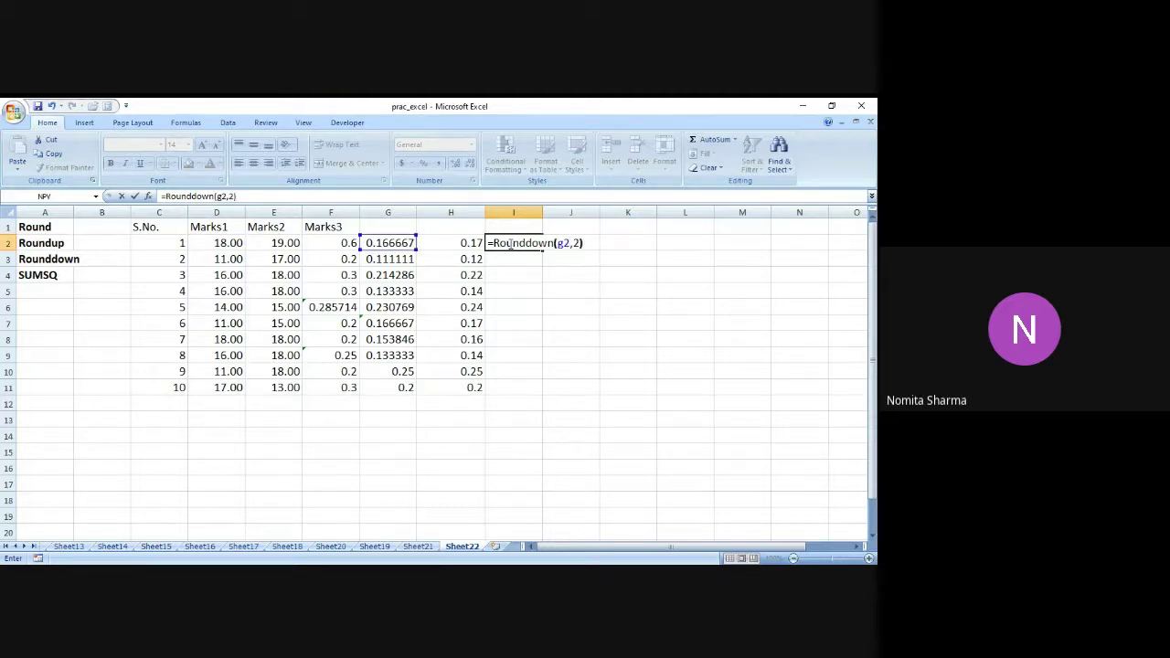
pyautogui.press('Return')
pyautogui.click(509, 242)
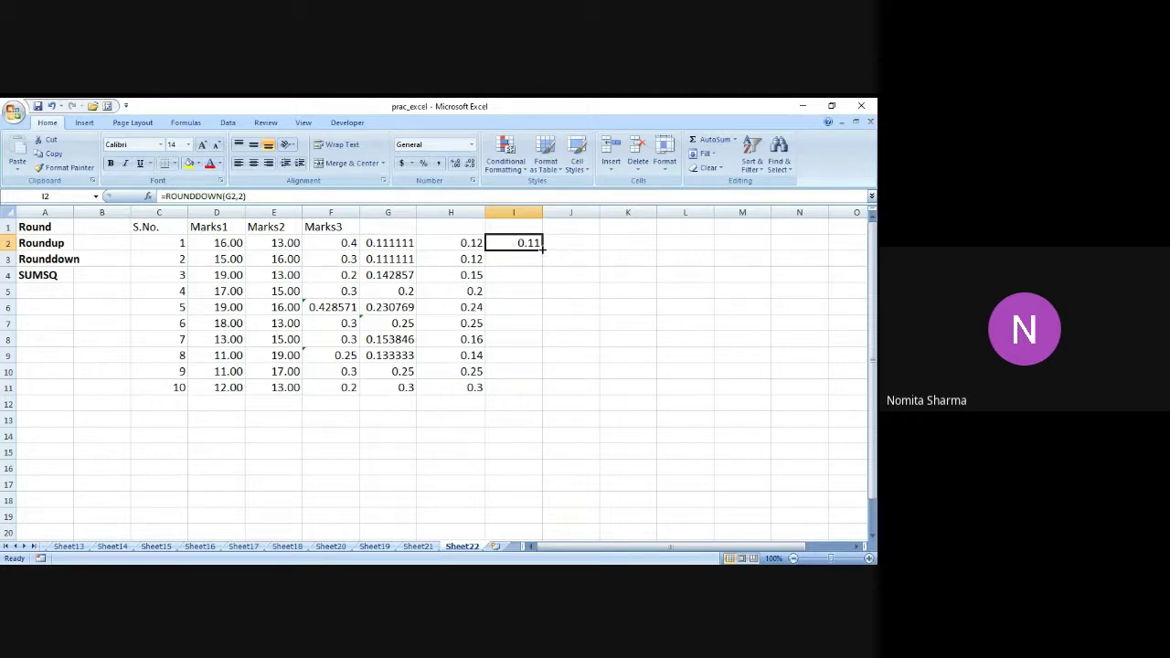
pyautogui.moveTo(542, 248); pyautogui.dragTo(549, 395)
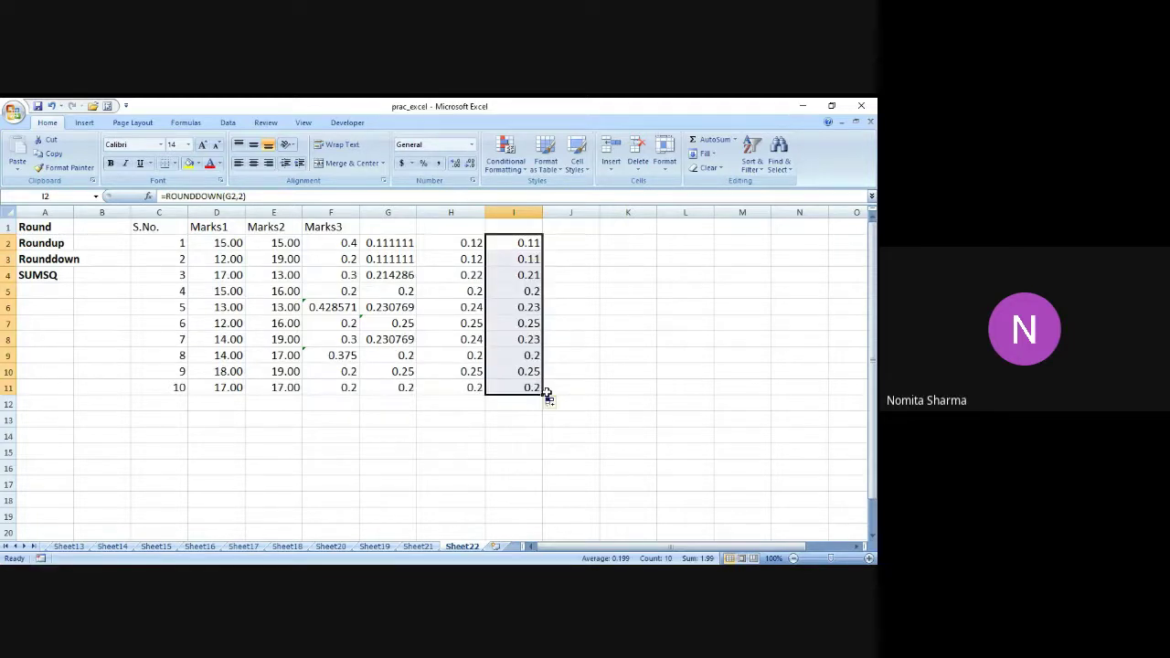
# Step: Enter =SUMSQ(2,3,1) in J2 to compute the sum of the squares of 2, 3 and 1
pyautogui.click(509, 272)
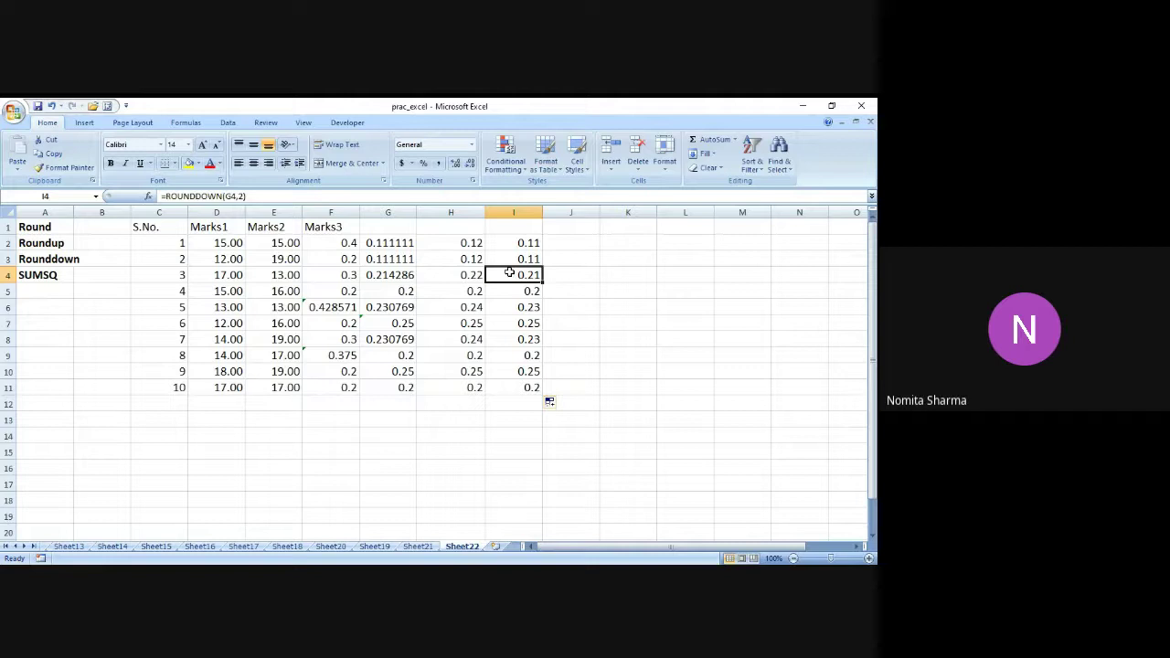
pyautogui.press('Up')
pyautogui.press('Up')
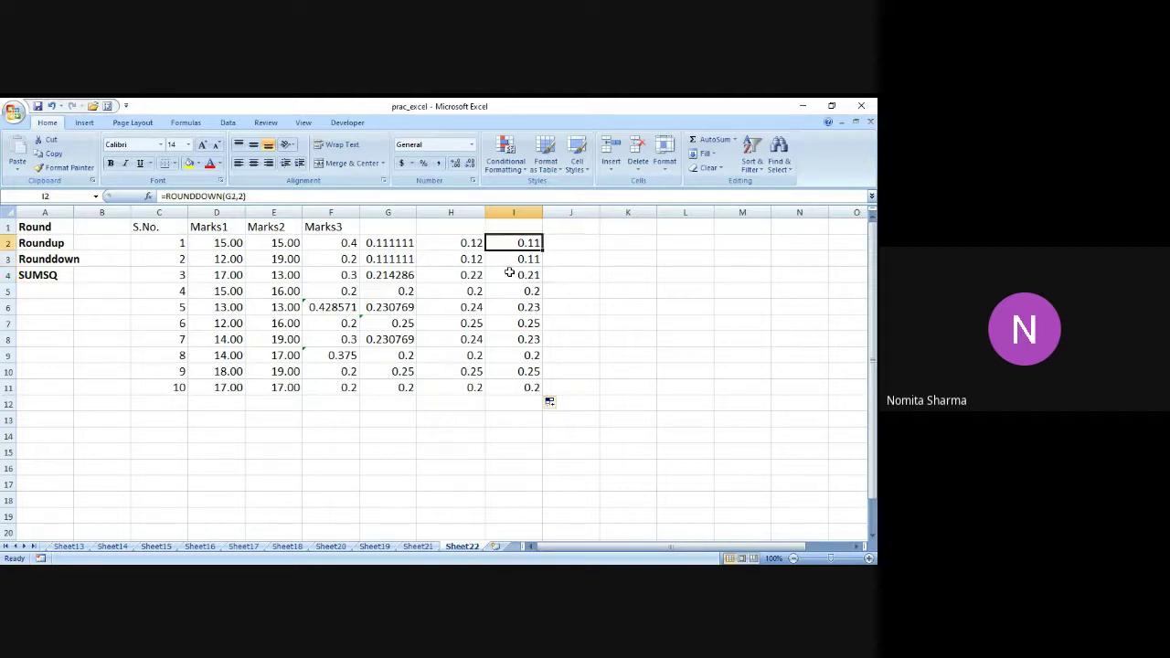
pyautogui.press('Right')
pyautogui.write('=SUMSQ')
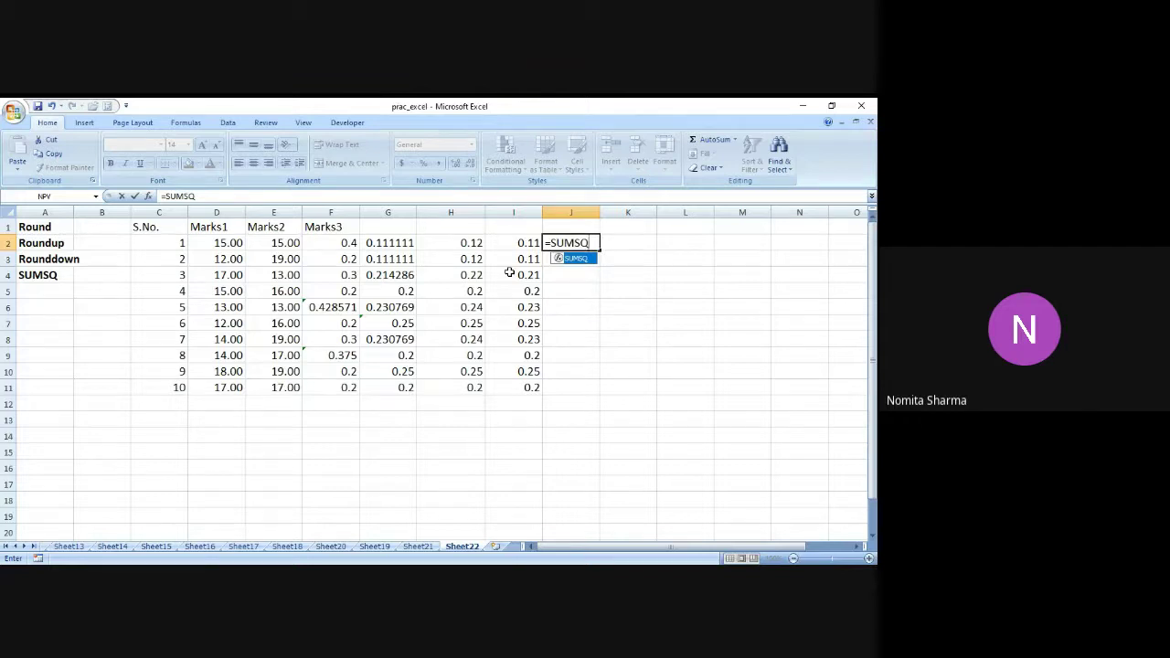
pyautogui.write('(2')
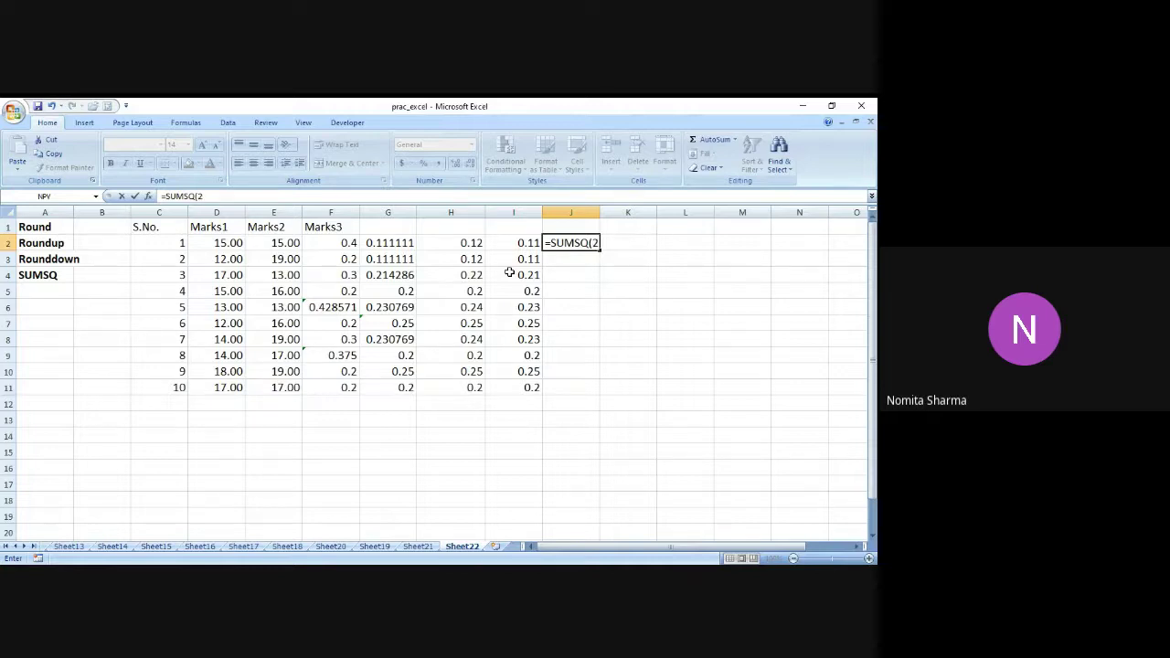
pyautogui.write(',3,1)')
pyautogui.press('Return')
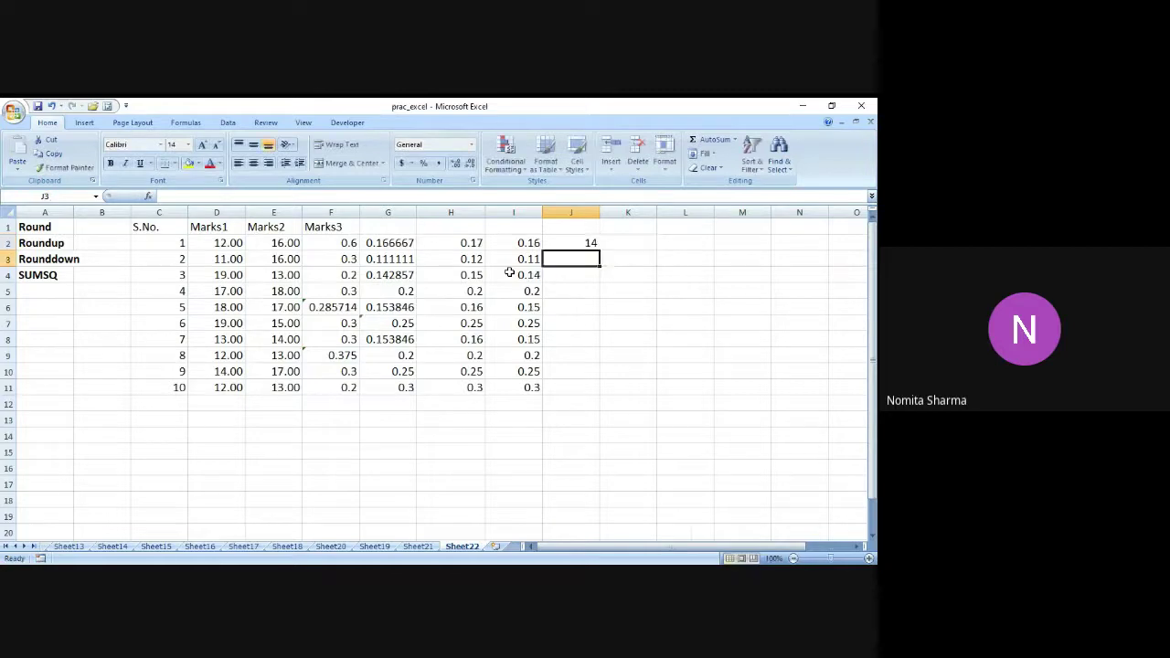
pyautogui.press('Up')
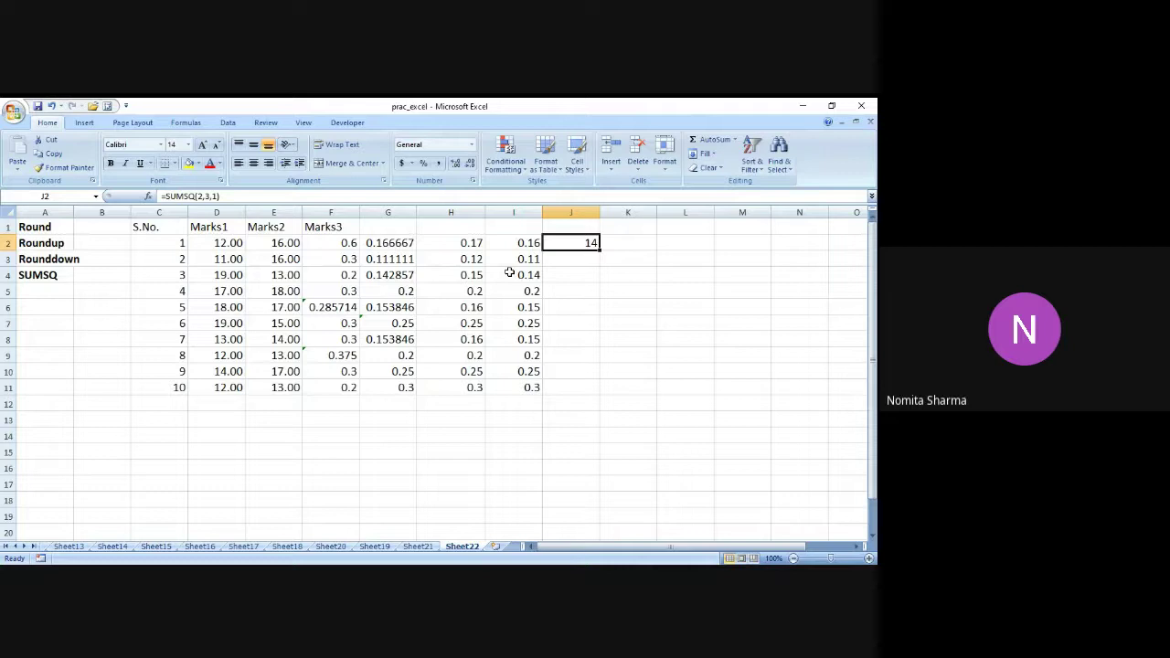
# Step: Enter =SUMSQ(12,15) in J3 to compute the sum of the squares of 12 and 15
pyautogui.press('Down')
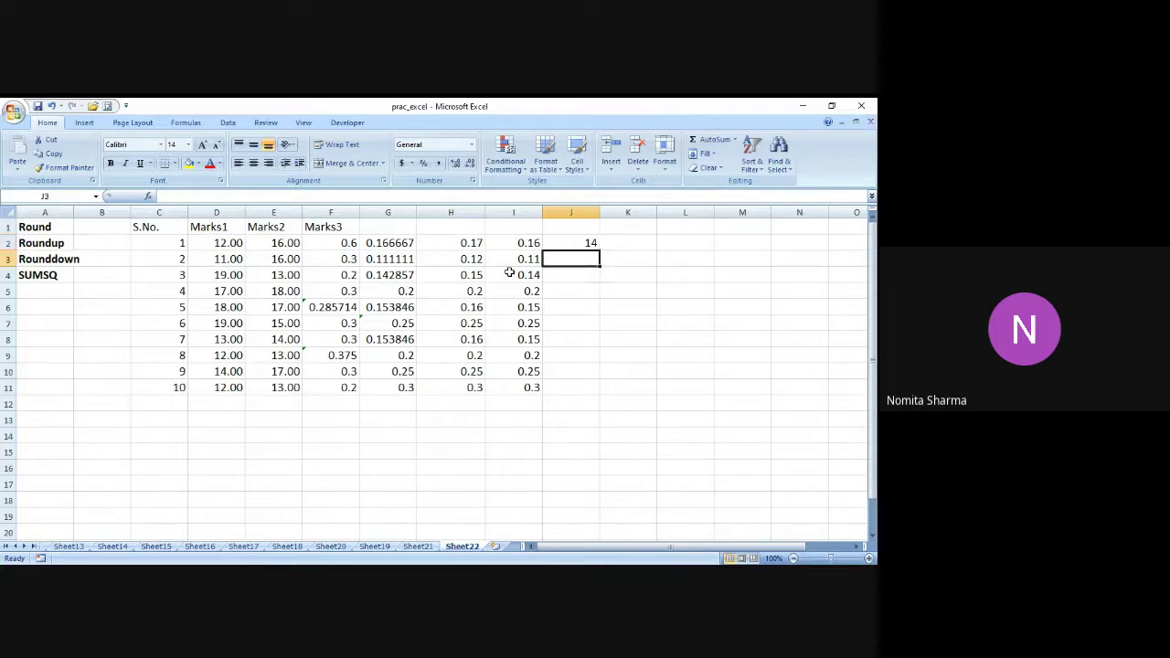
pyautogui.write('=SUMSQ')
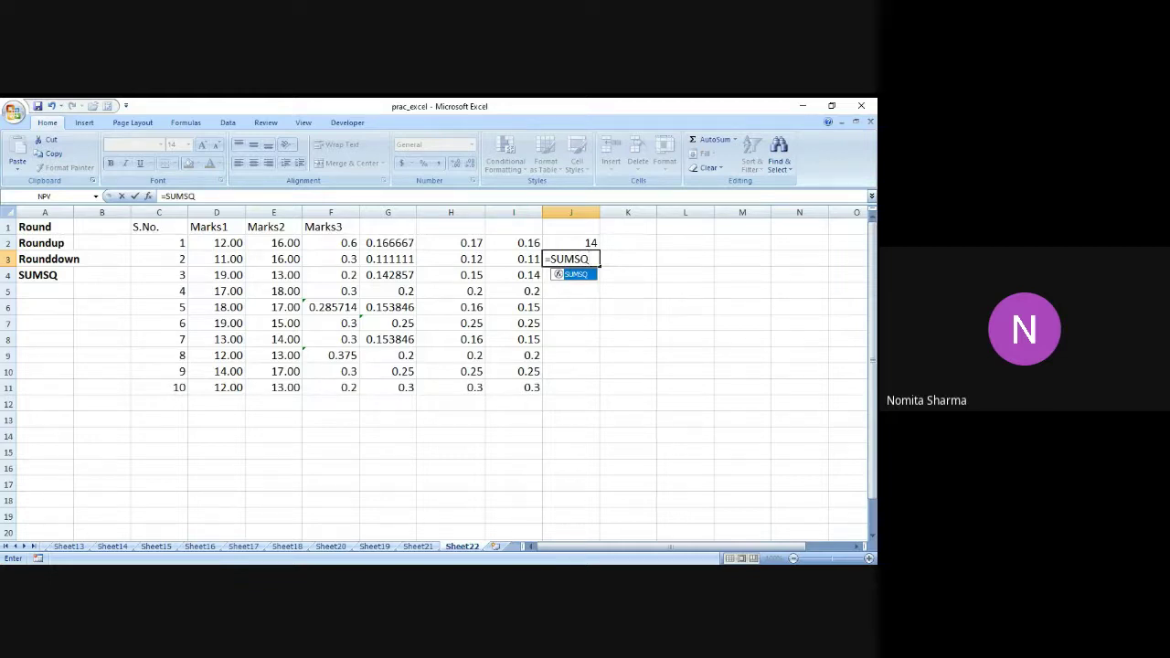
pyautogui.write('(')
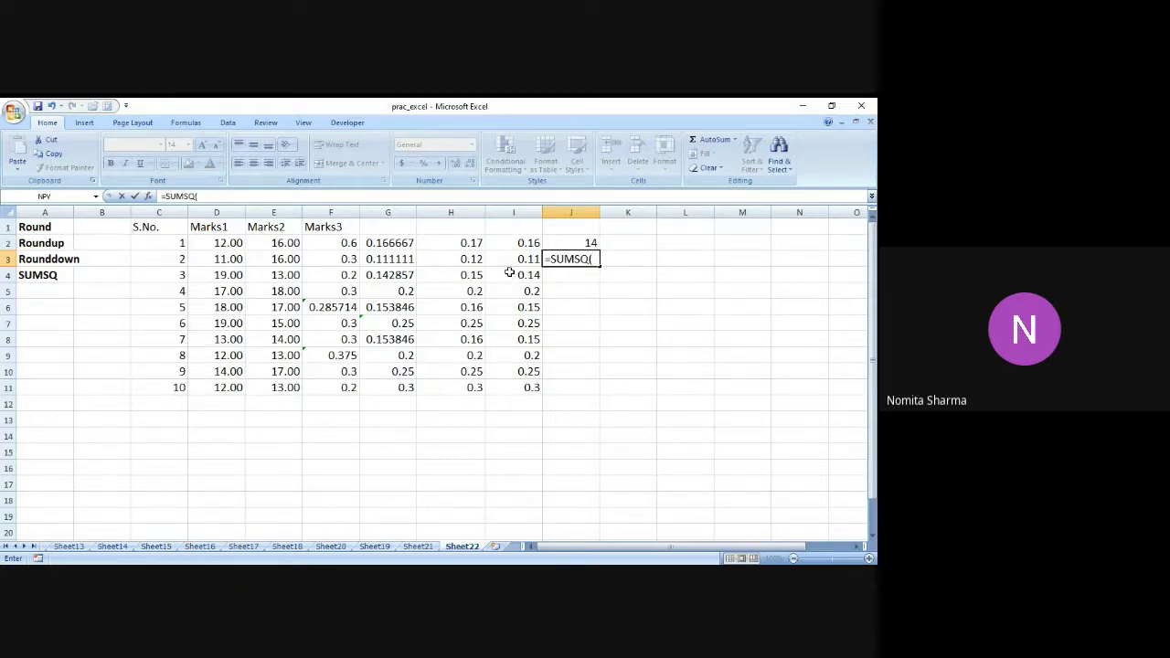
pyautogui.hotkey('alt', 'Tab')
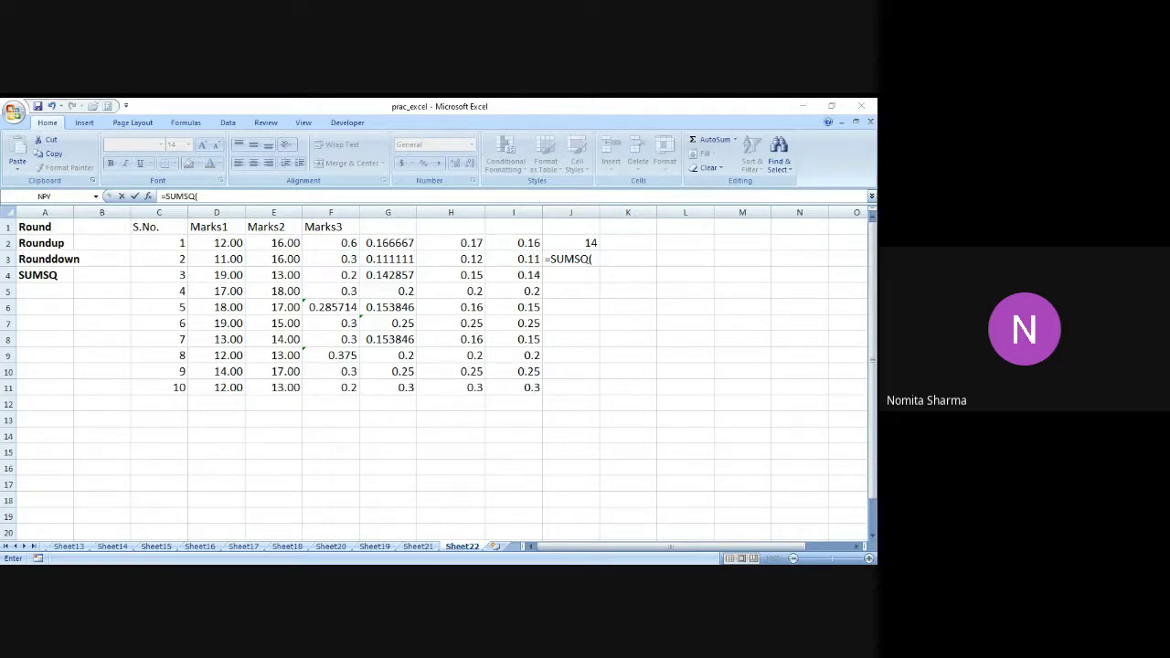
pyautogui.hotkey('alt', 'Tab')
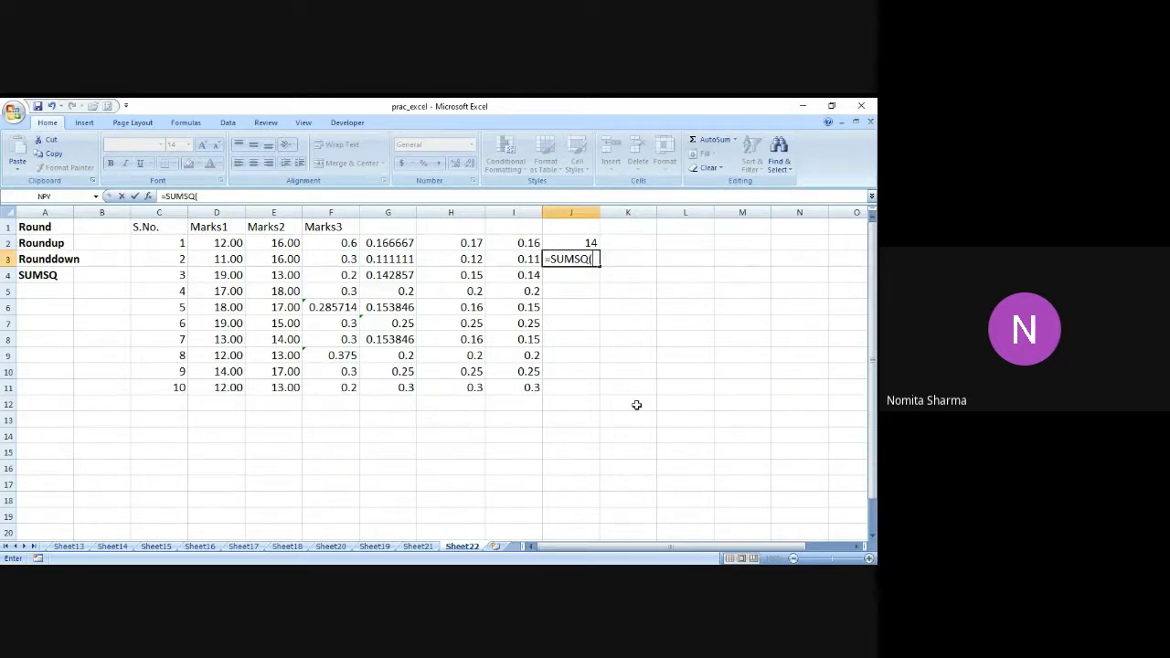
pyautogui.write('12,15)')
pyautogui.press('Return')
pyautogui.press('Up')
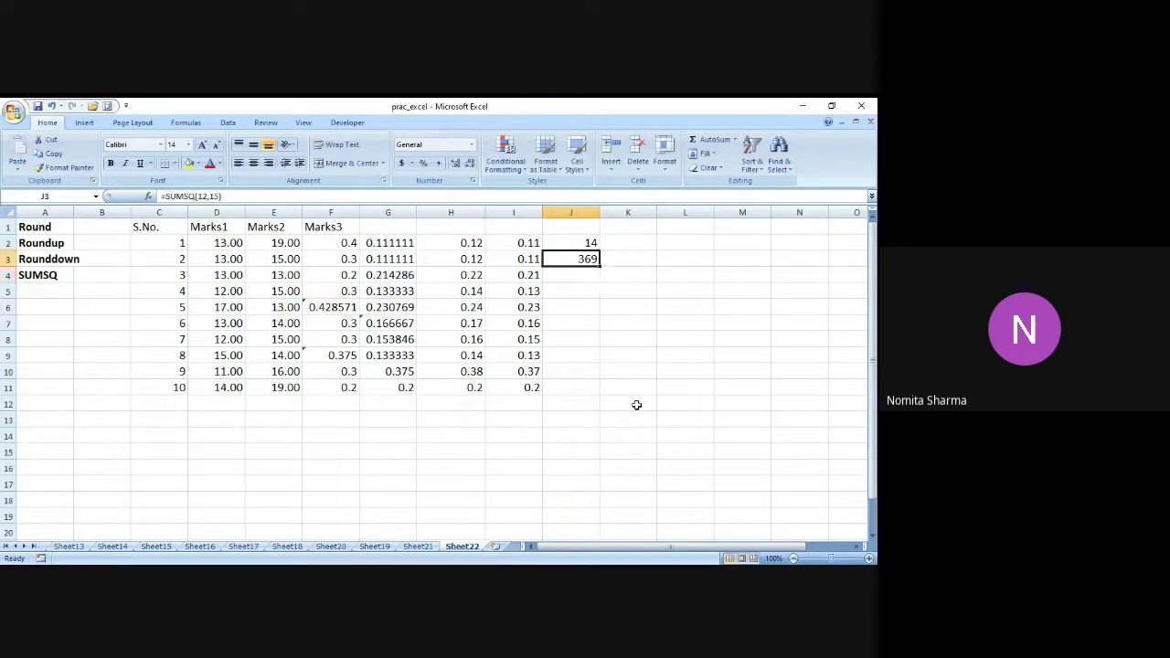
# Step: Enter =SUMSQ(12,14) in J4 to compute the sum of the squares of 12 and 14
pyautogui.press('Down')
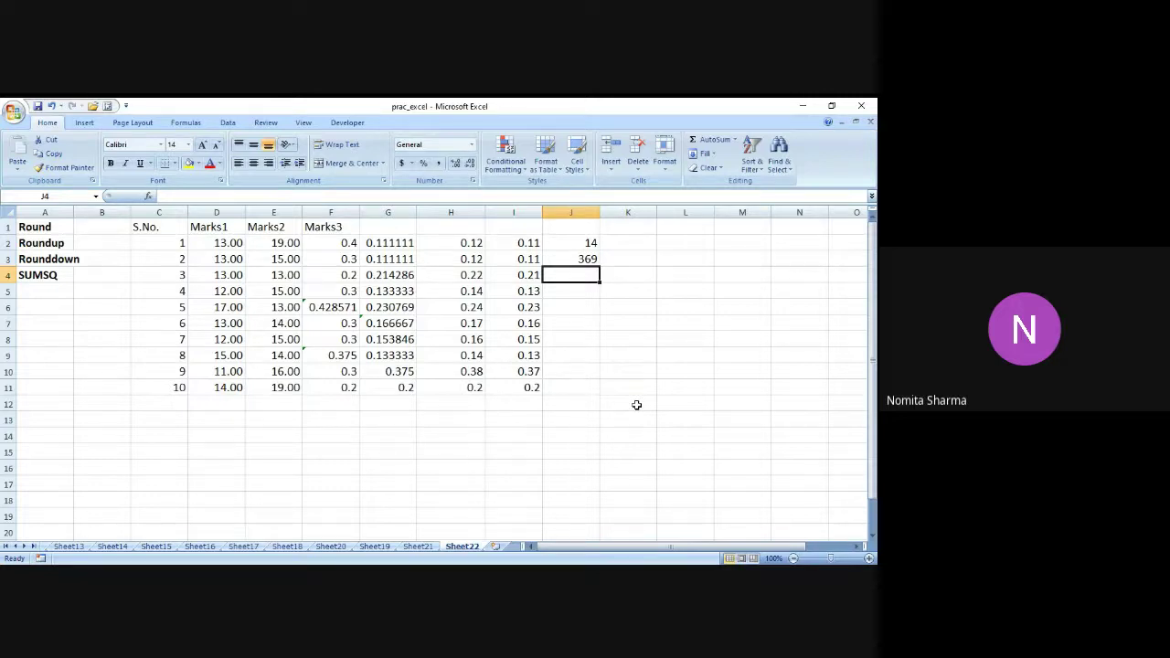
pyautogui.write('=SUM')
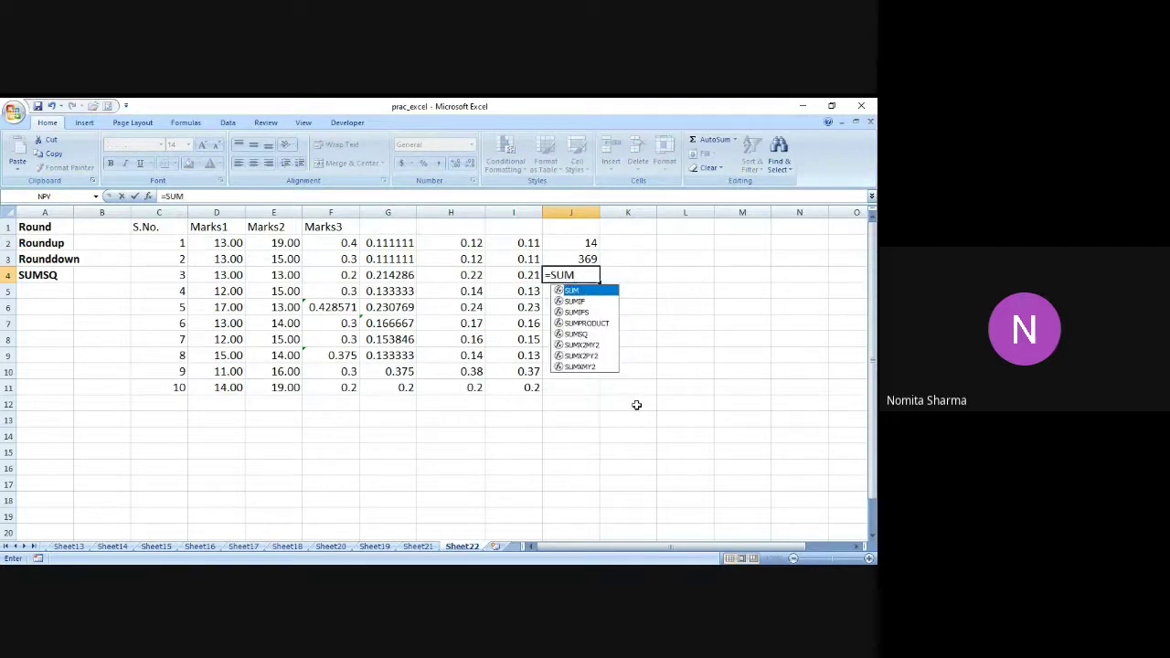
pyautogui.write('S')
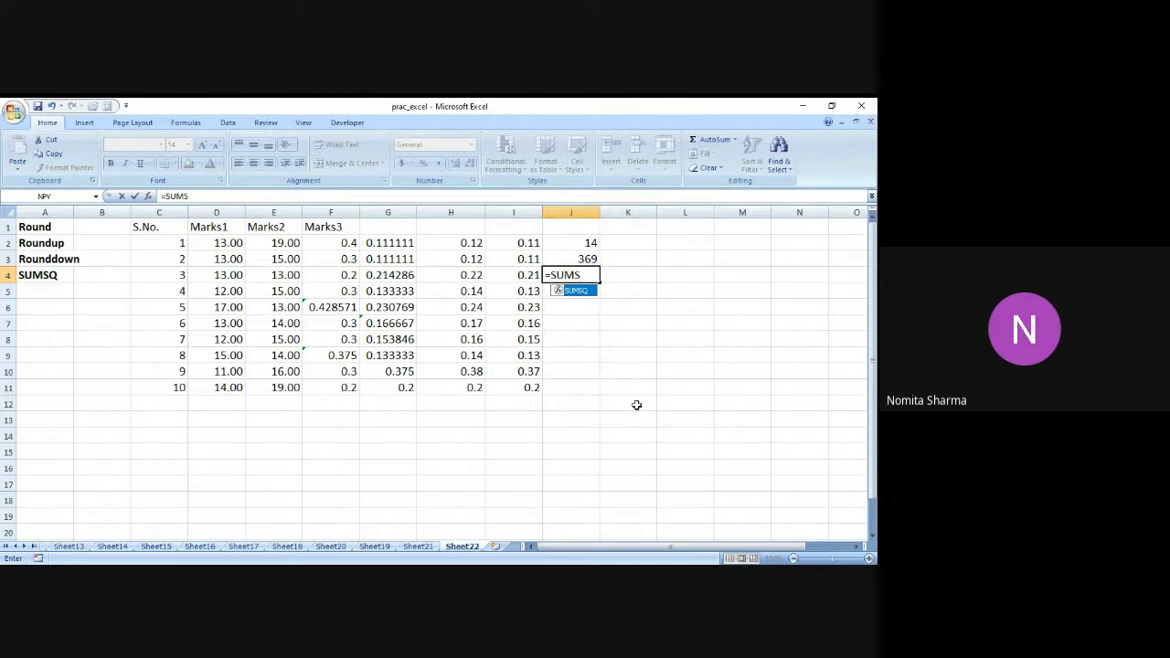
pyautogui.write('Q(12,1')
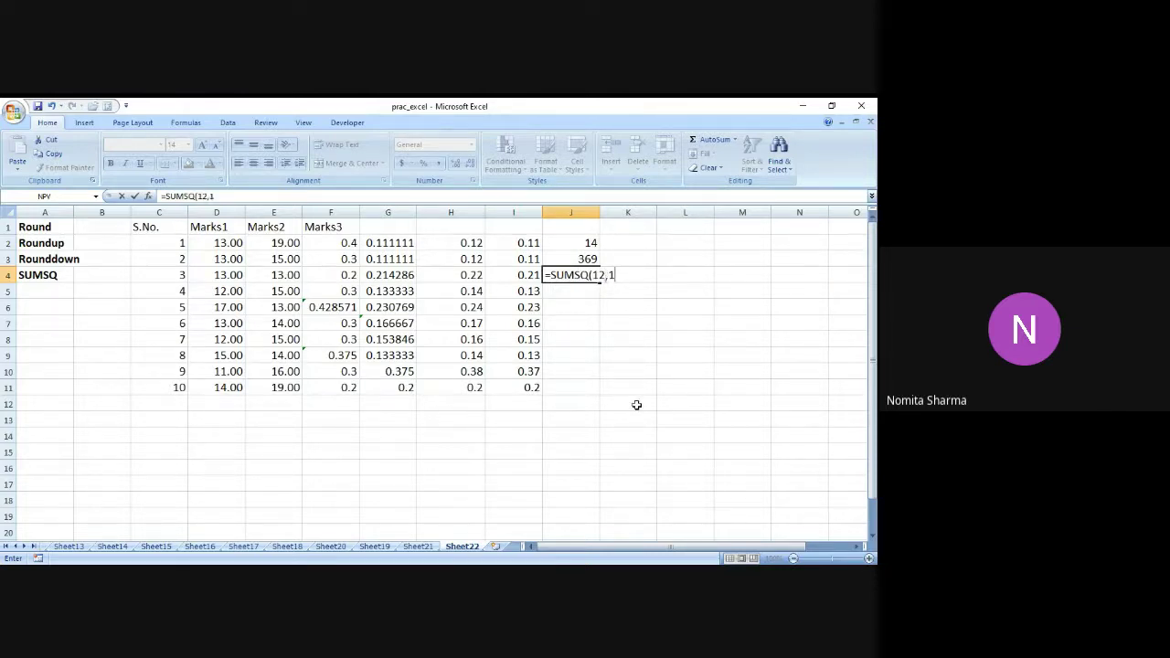
pyautogui.write('4)')
pyautogui.press('Return')
pyautogui.press('Up')
pyautogui.press('Up')
pyautogui.press('Up')
# Step: Enter =SUMSQ(H2) in K2 and fill it down to K11
pyautogui.press('Right')
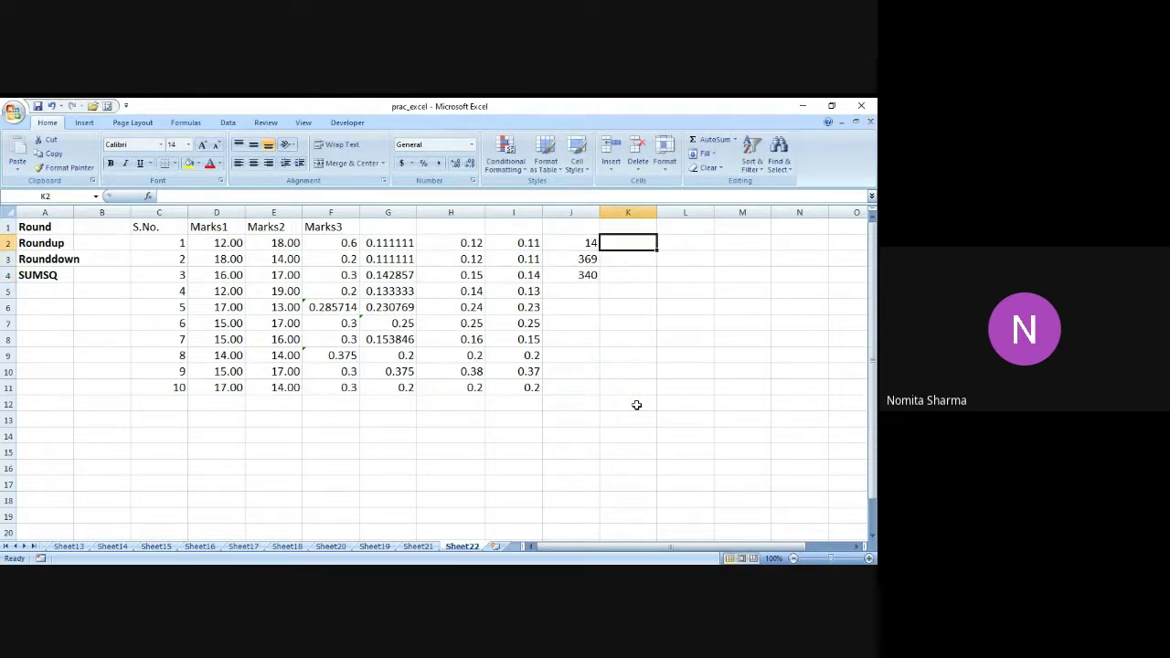
pyautogui.write('=SUMS')
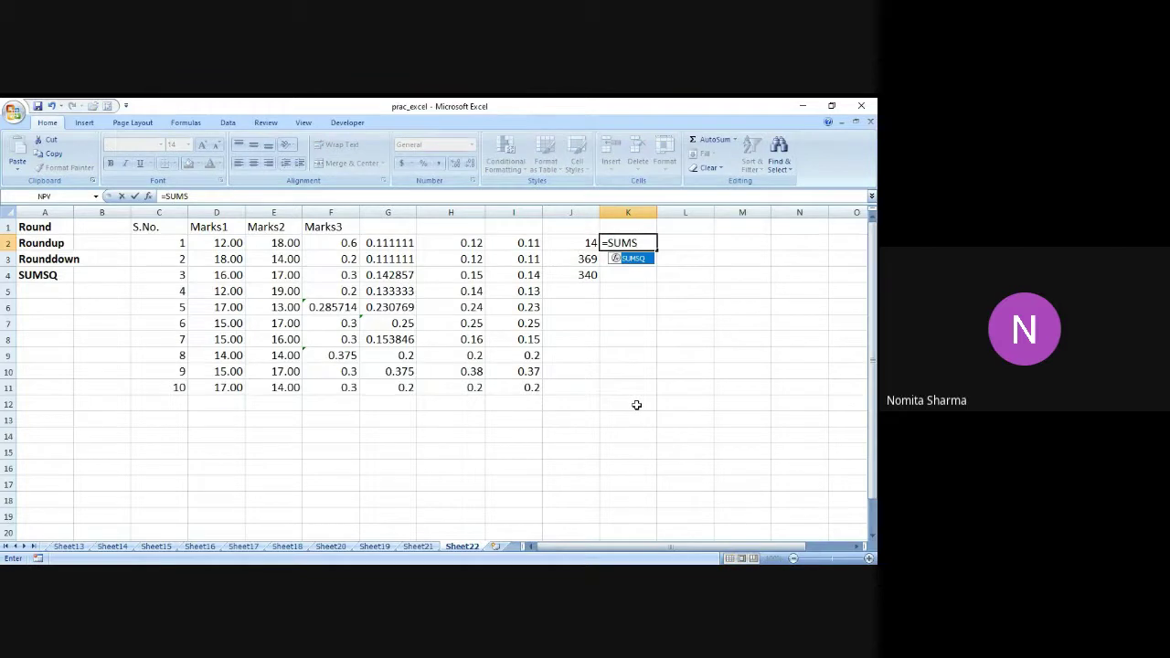
pyautogui.write('Q(')
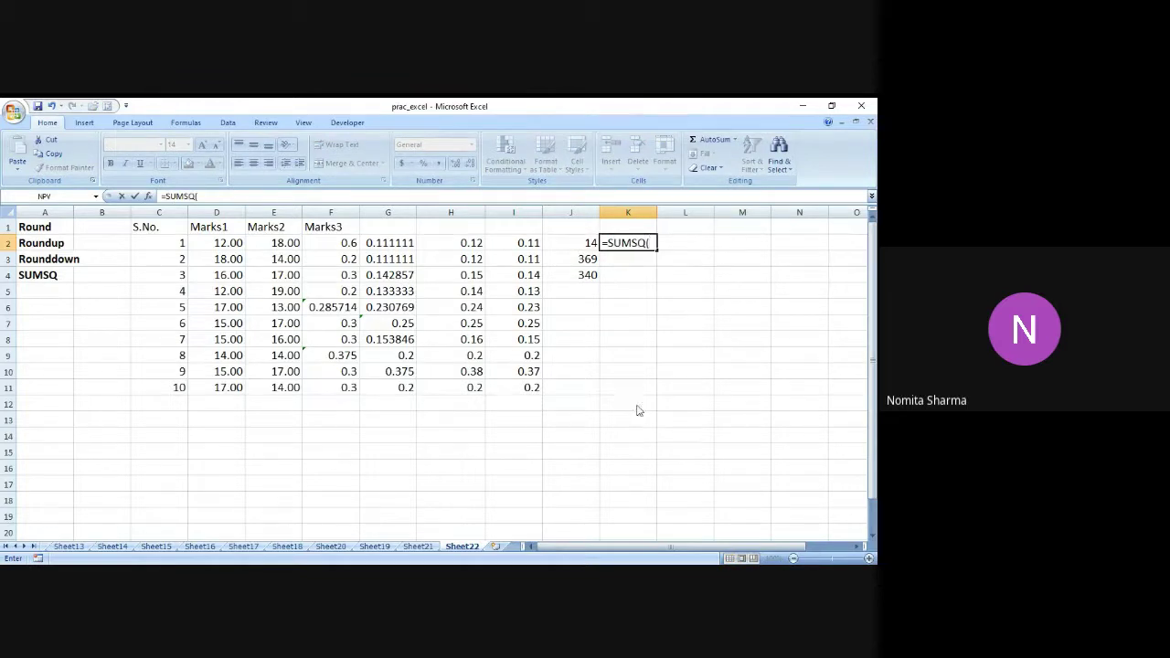
pyautogui.write('h2)')
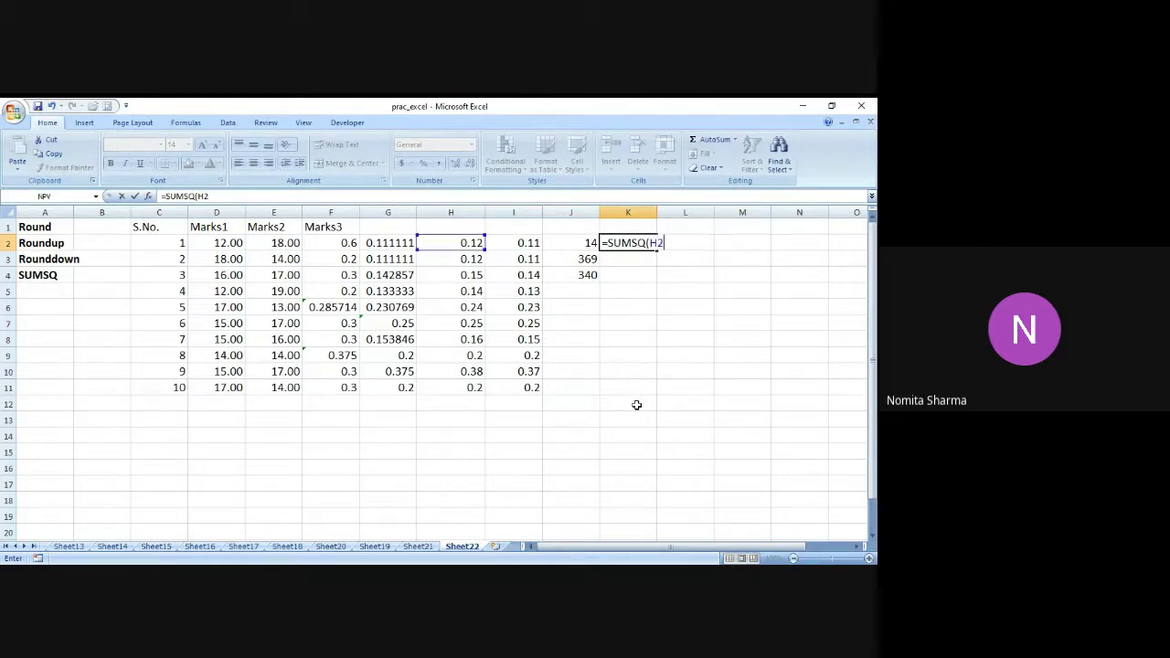
pyautogui.press('Return')
pyautogui.press('Up')
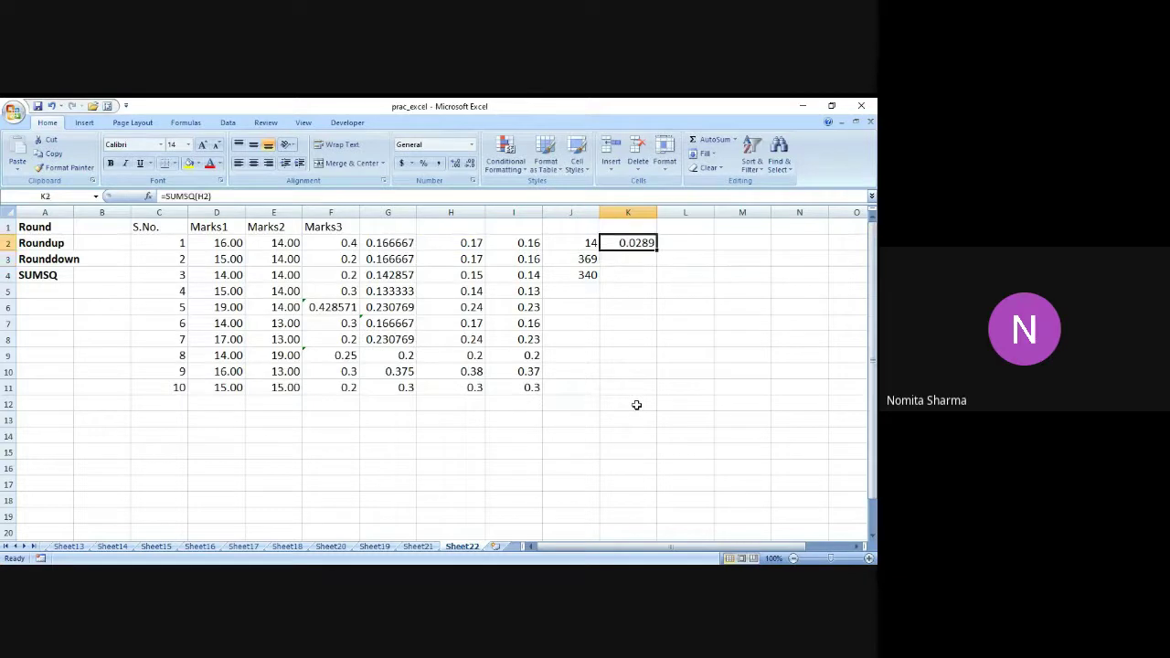
pyautogui.moveTo(658, 253); pyautogui.dragTo(646, 392)
# Step: Enter =SUMSQ(H2,G2,I2) in L2 and fill it down to L11
pyautogui.click(682, 244)
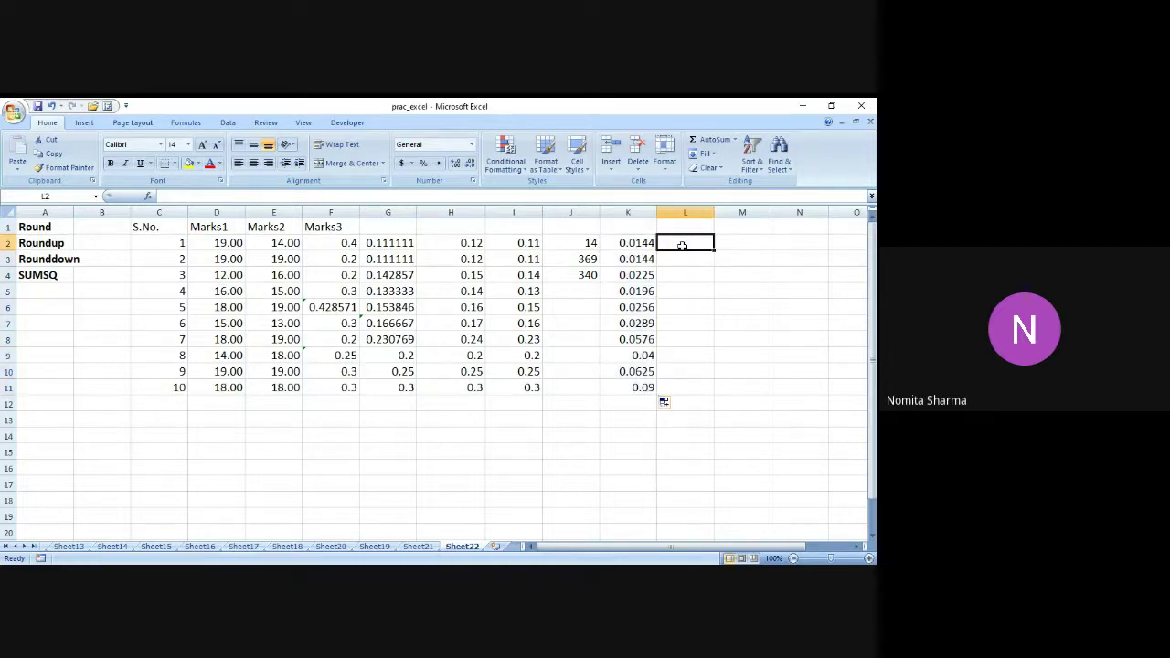
pyautogui.write('=SUMSQ')
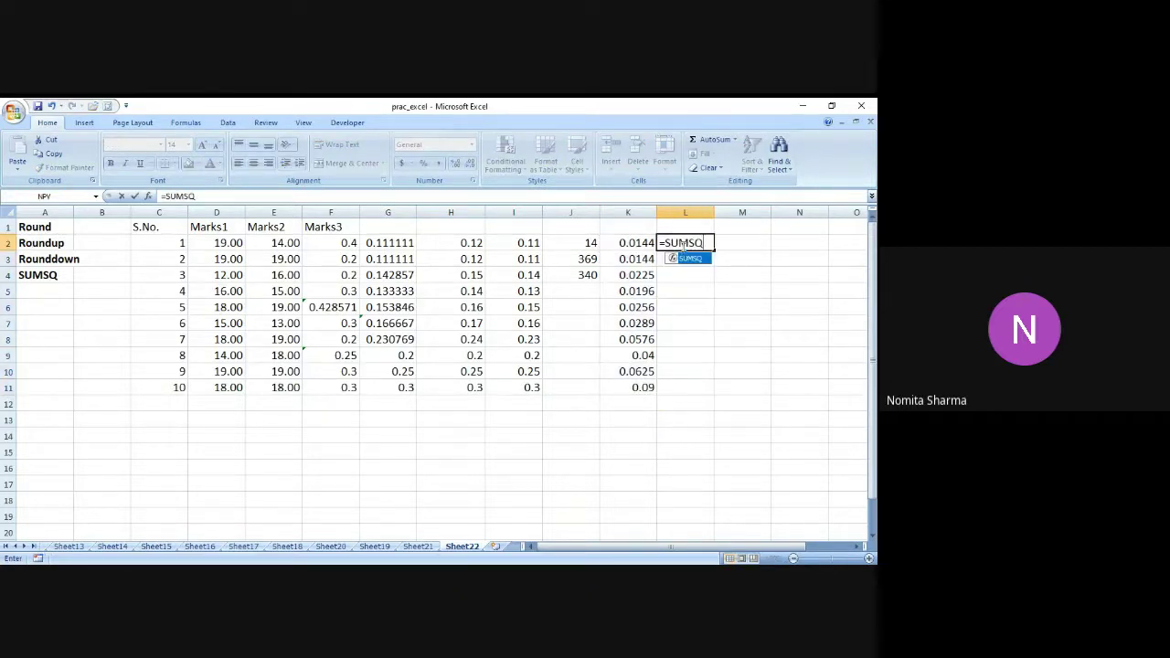
pyautogui.write('(H')
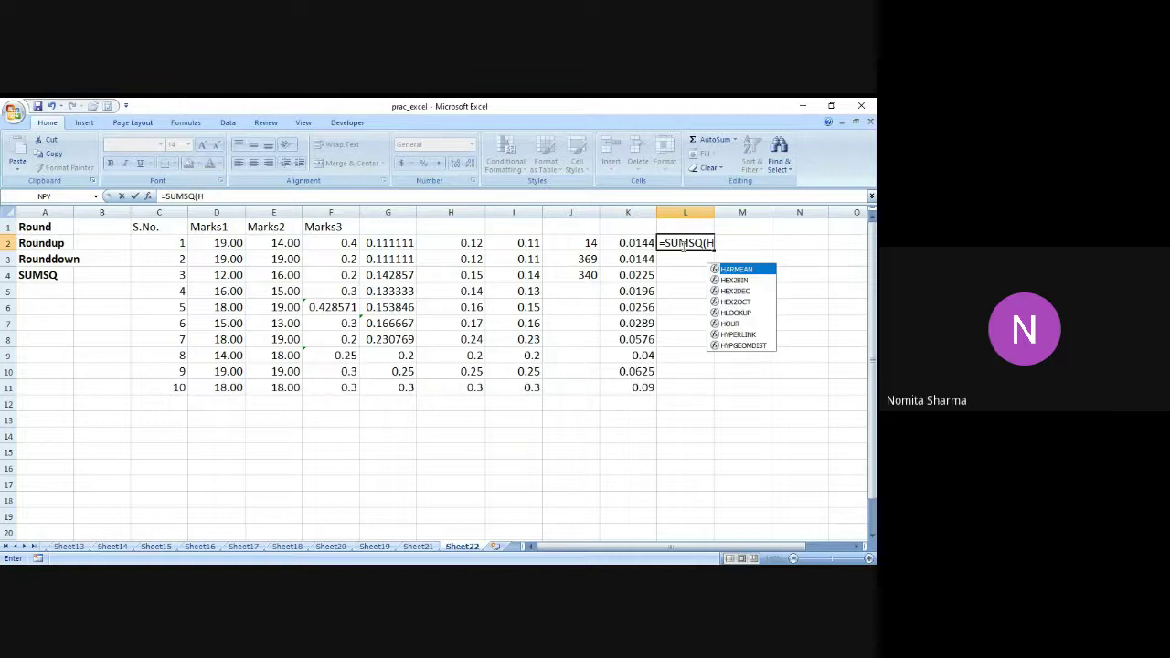
pyautogui.write('2,G2')
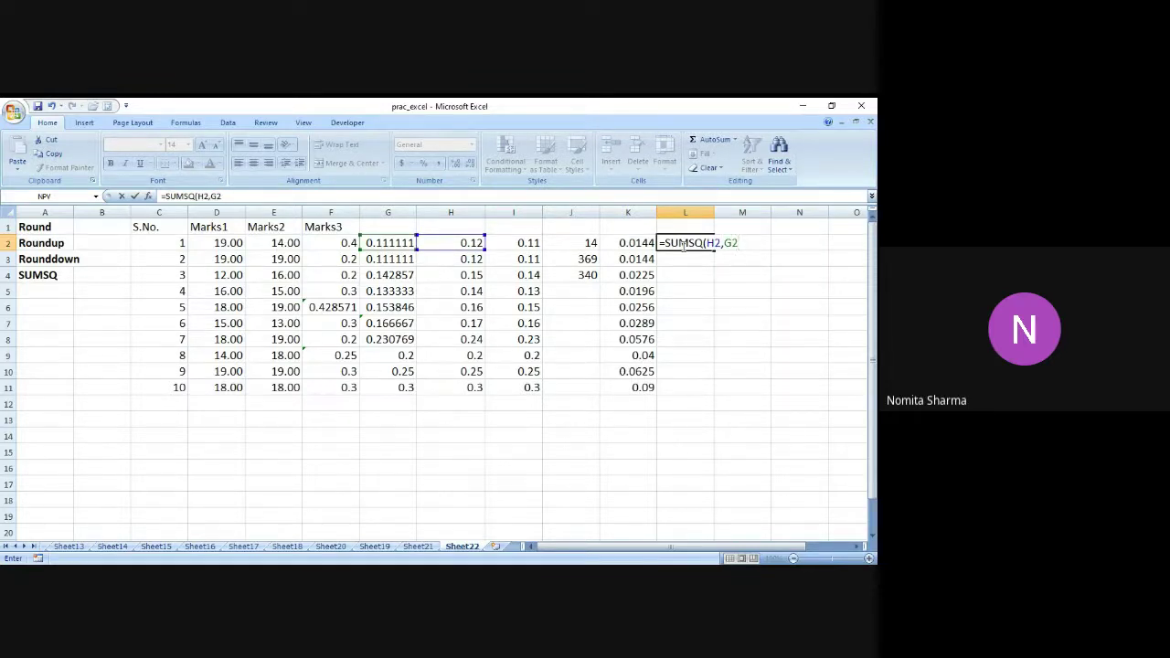
pyautogui.write(',I2)')
pyautogui.press('Return')
pyautogui.click(685, 243)
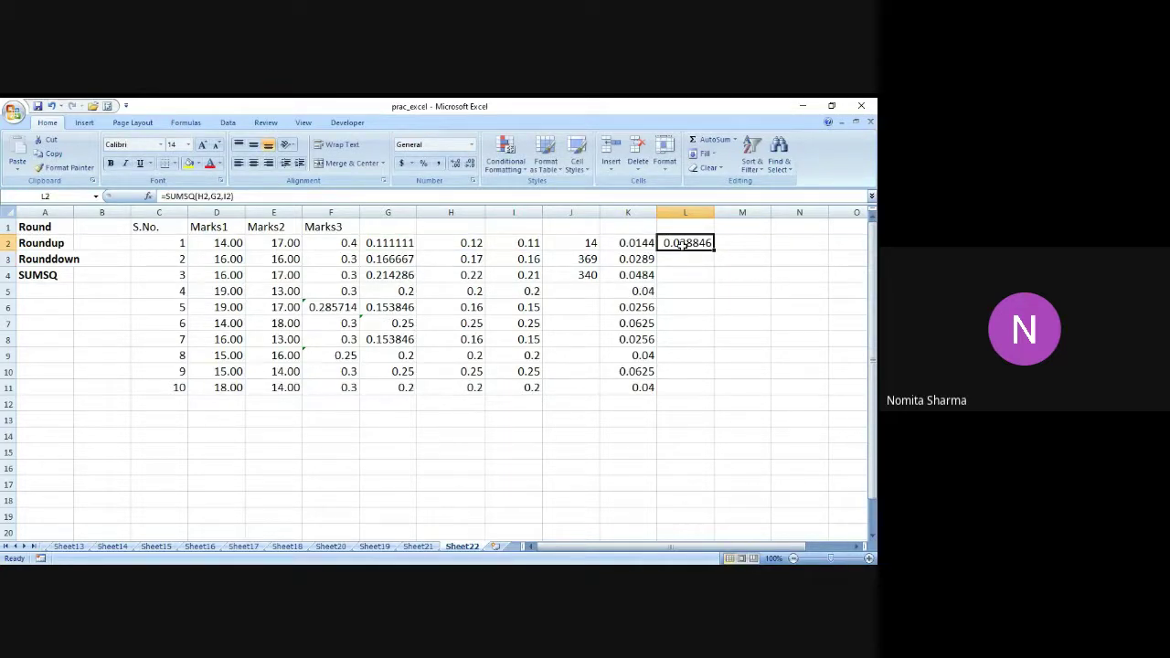
pyautogui.moveTo(714, 249); pyautogui.dragTo(707, 395)
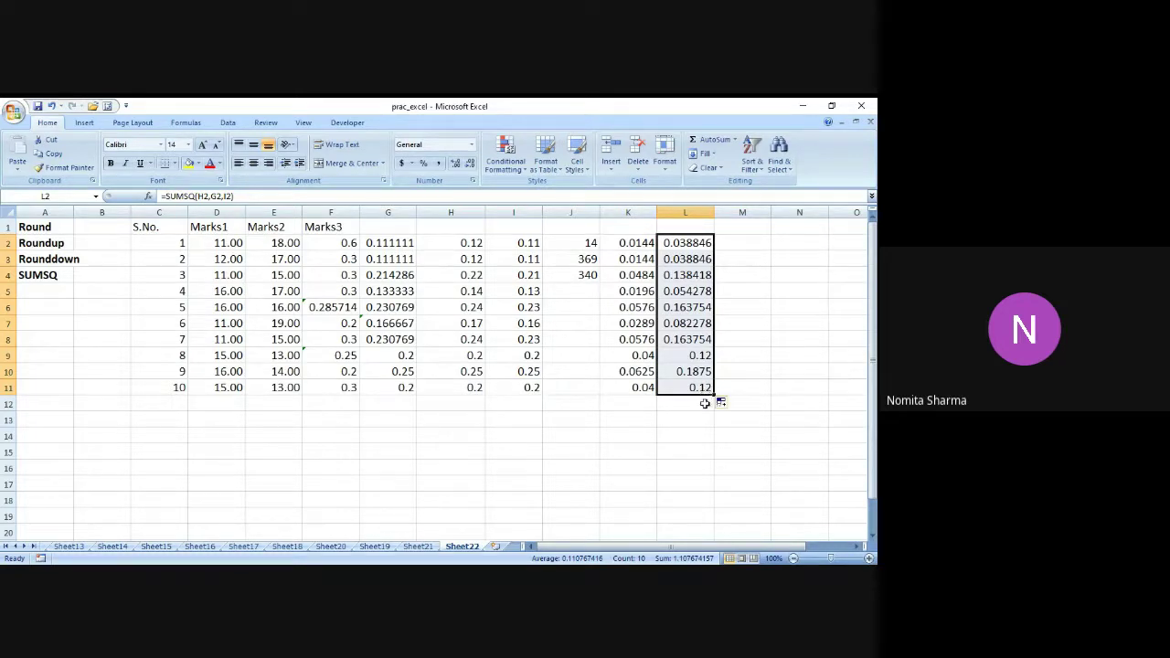
pyautogui.hotkey('alt', 'Tab')
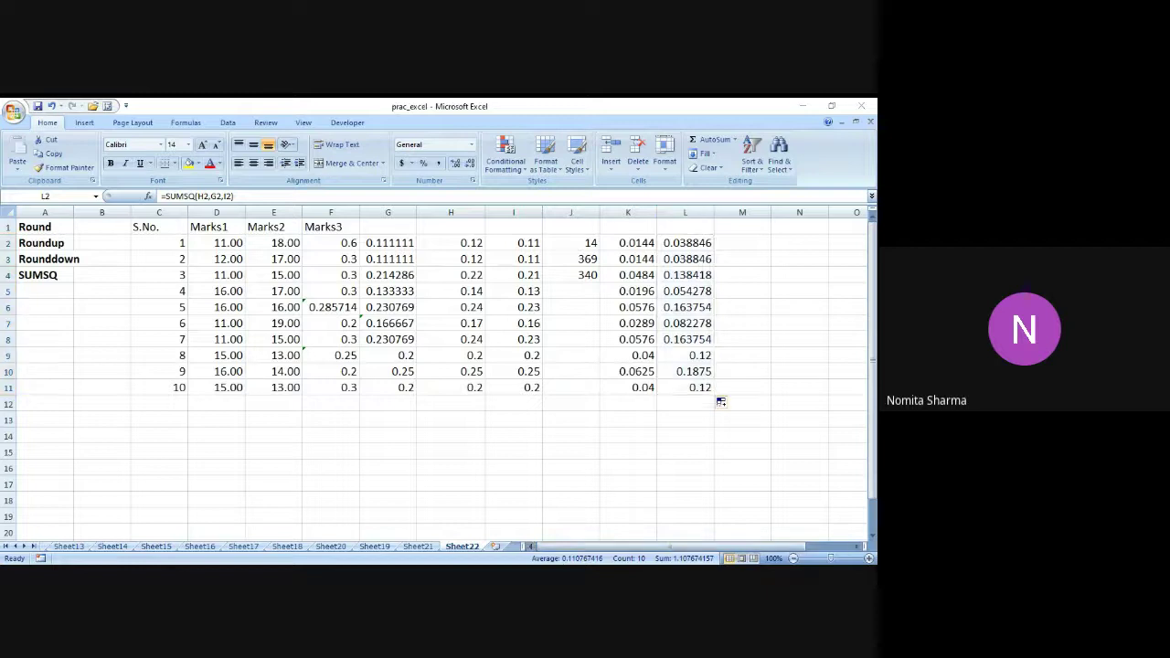